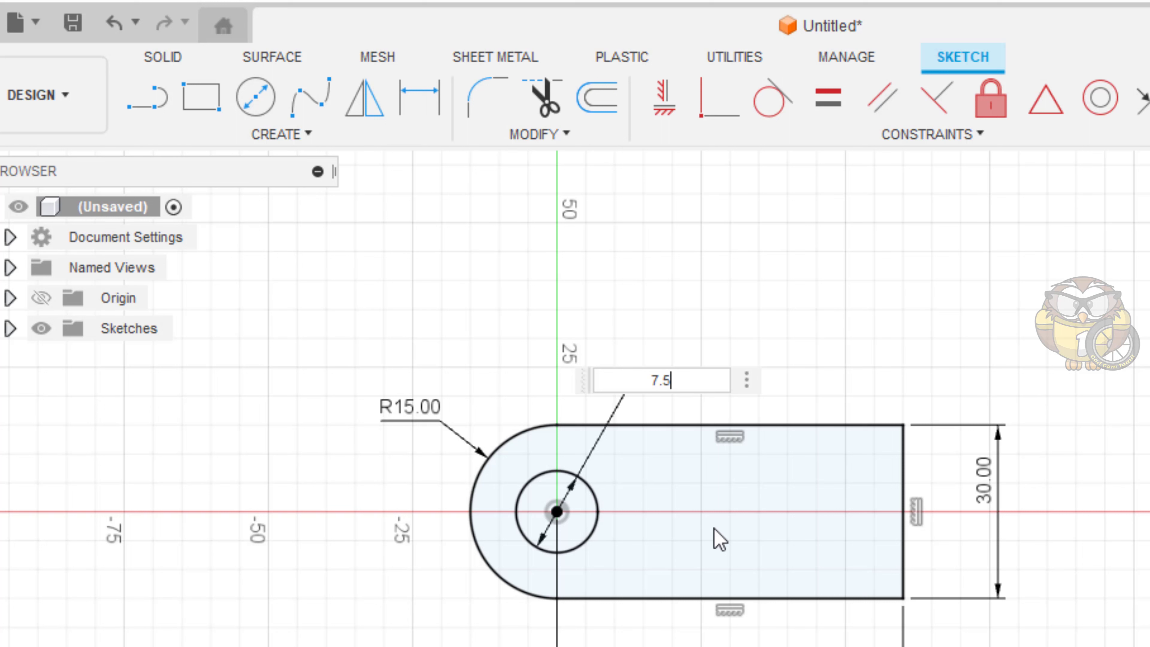
# - Set the hole circle's diameter to 7.5*2 mm and finish the sketch
pyautogui.write('*2')
pyautogui.press('Return')
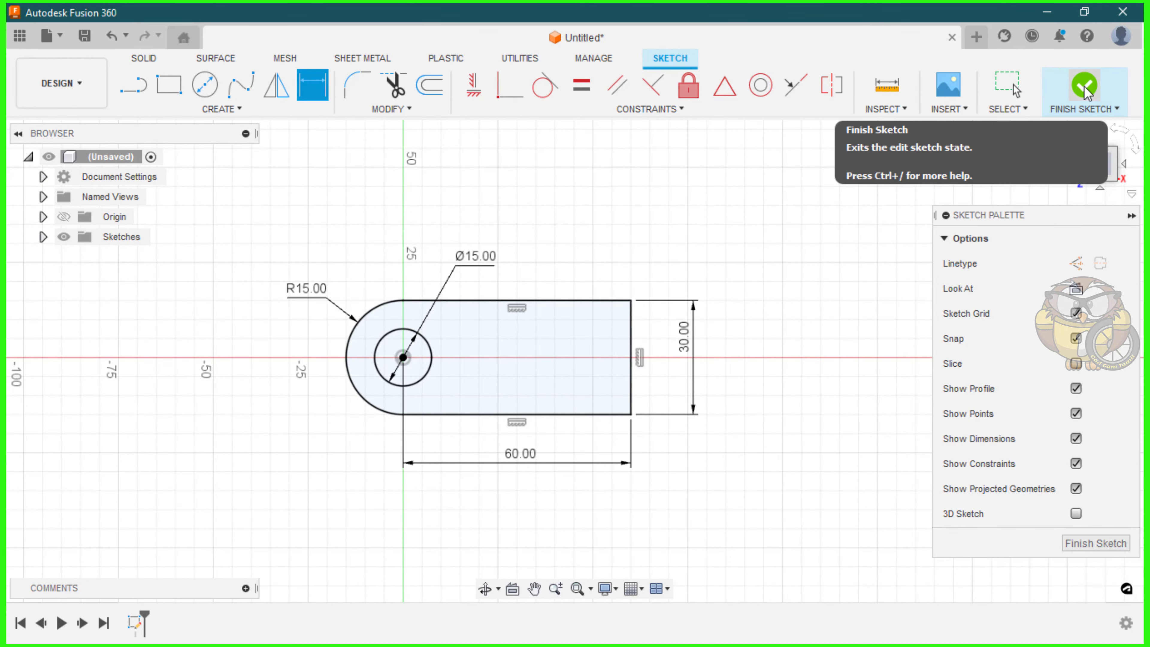
pyautogui.click(1084, 91)
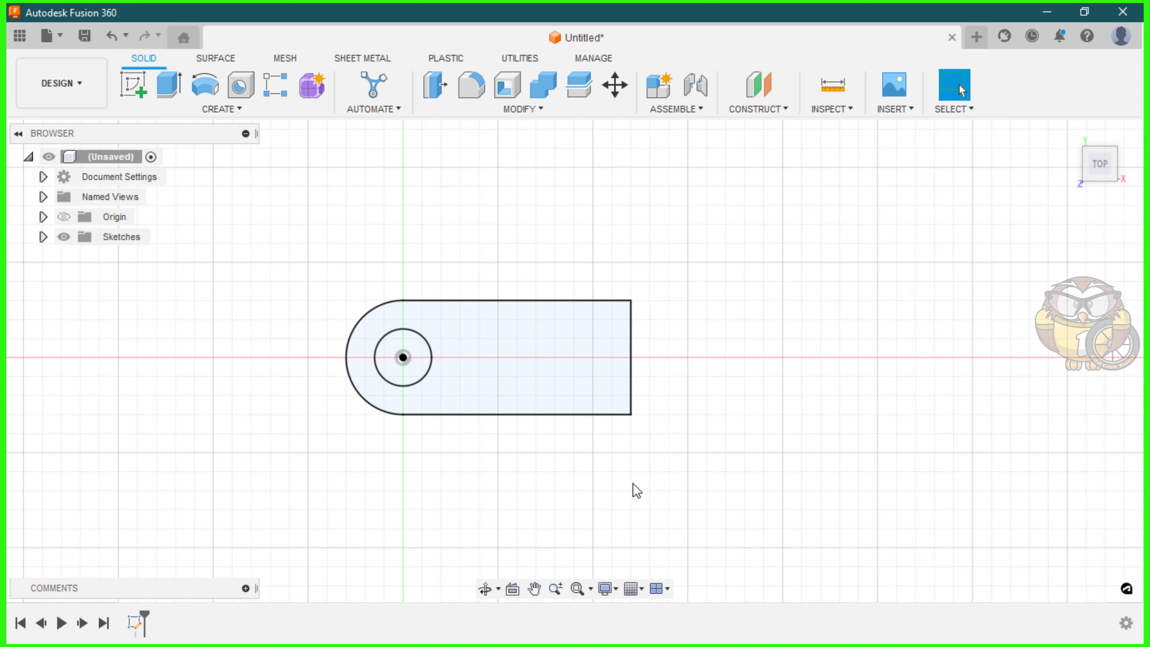
# - Extrude the rounded profile around the hole by -30 mm as a new body
pyautogui.keyDown('shift'); pyautogui.moveTo(636, 491); pyautogui.dragTo(618, 388, button='middle'); pyautogui.keyUp('shift')
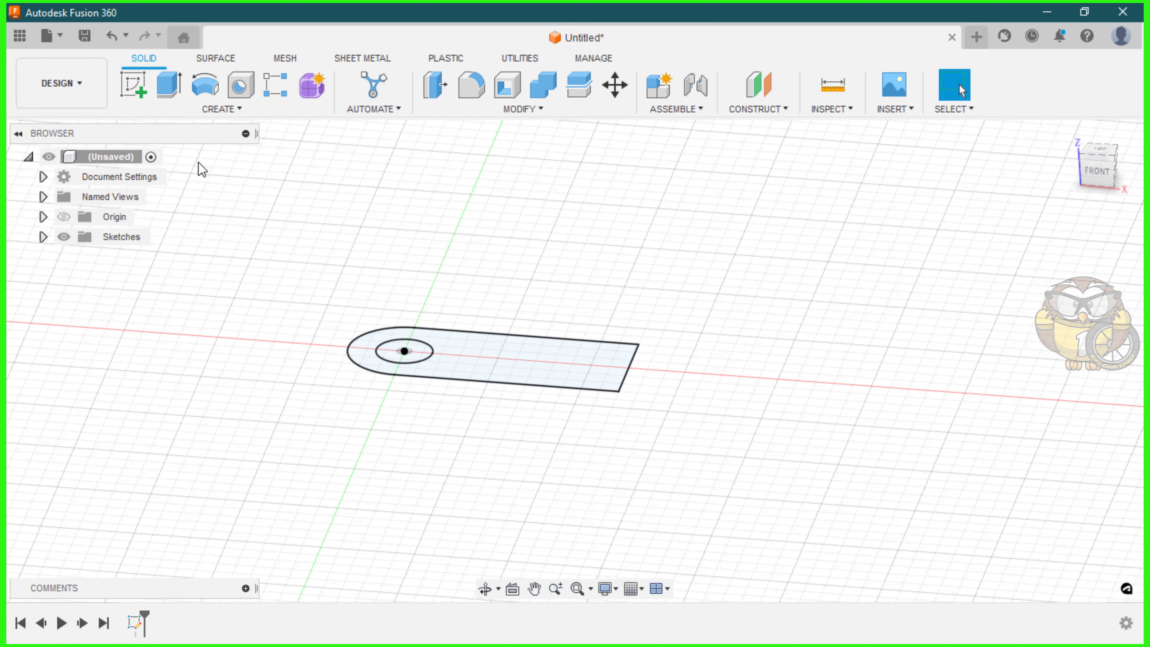
pyautogui.click(170, 86)
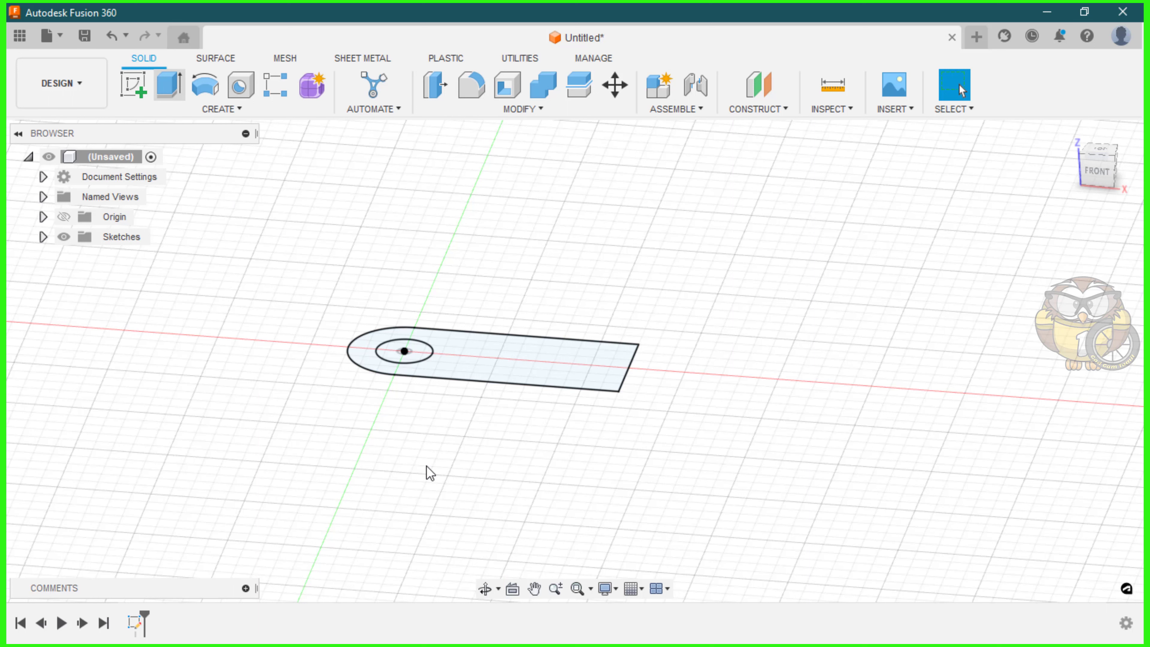
pyautogui.click(458, 383)
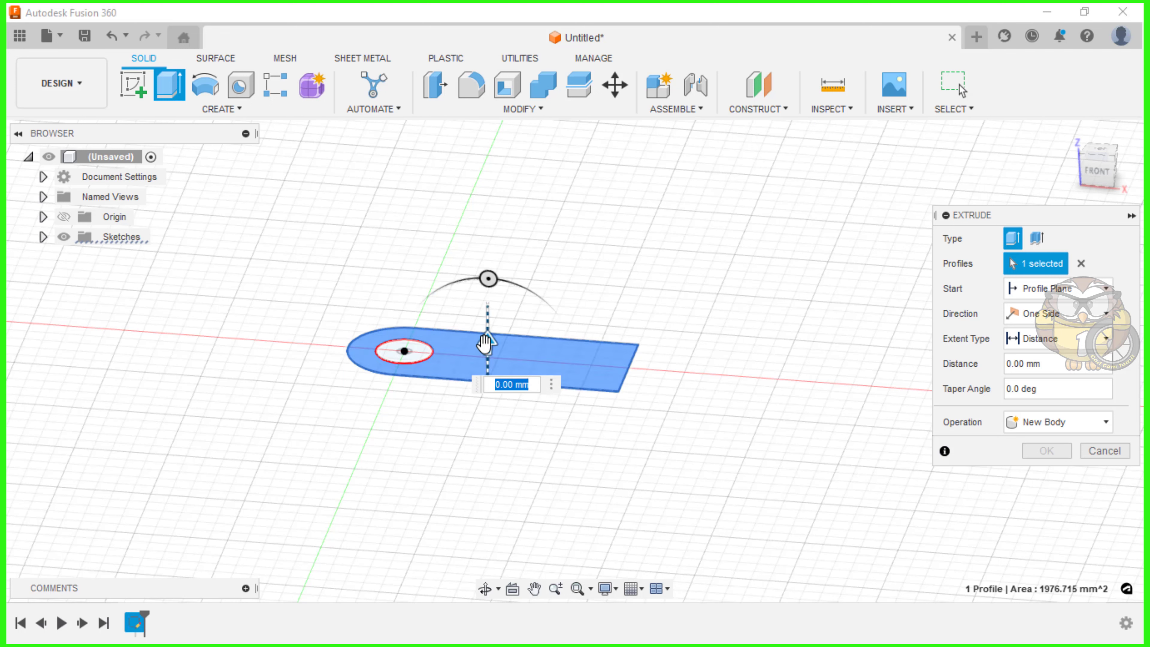
pyautogui.moveTo(486, 346); pyautogui.dragTo(561, 515)
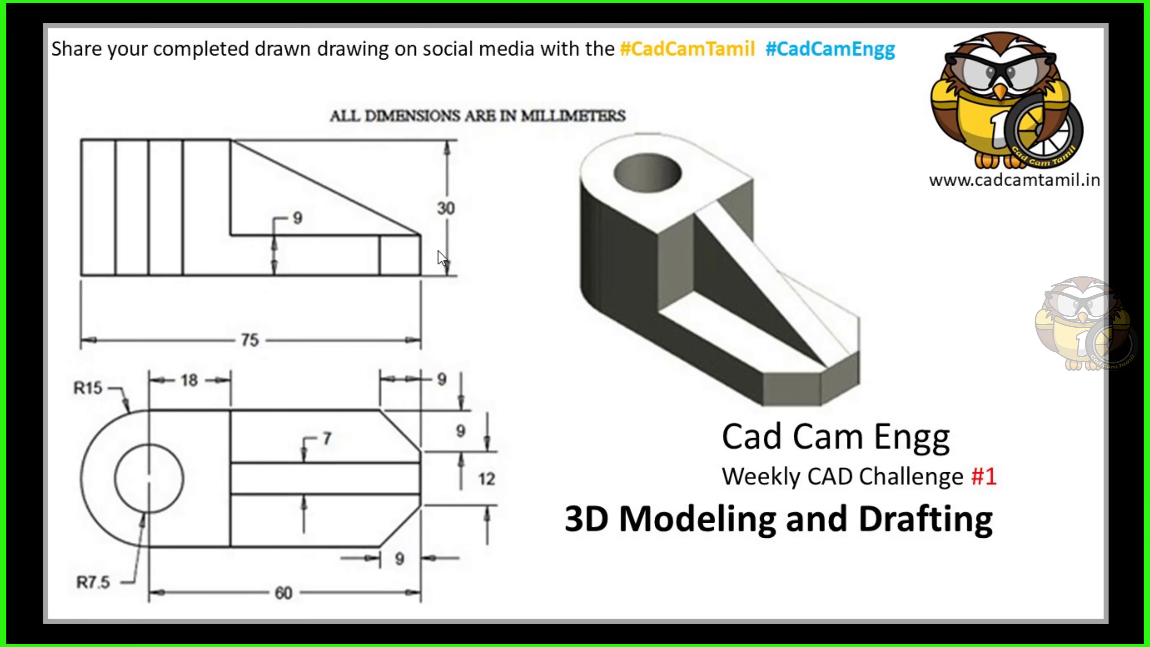
pyautogui.press('super+Tab')
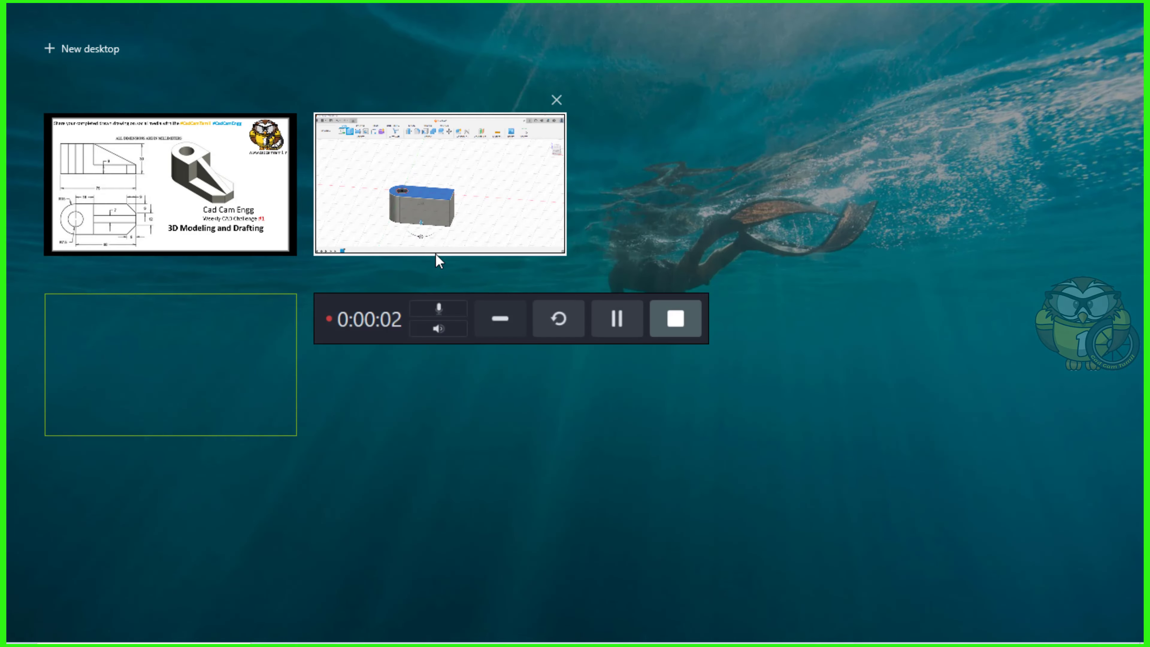
pyautogui.click(446, 249)
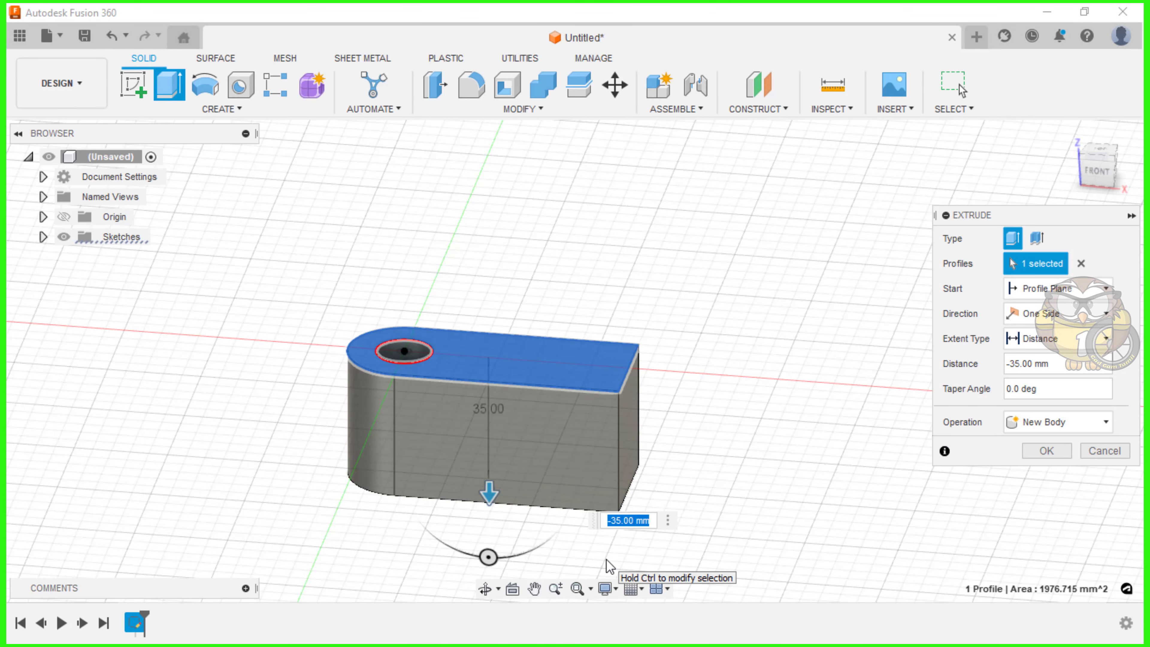
pyautogui.write('-30')
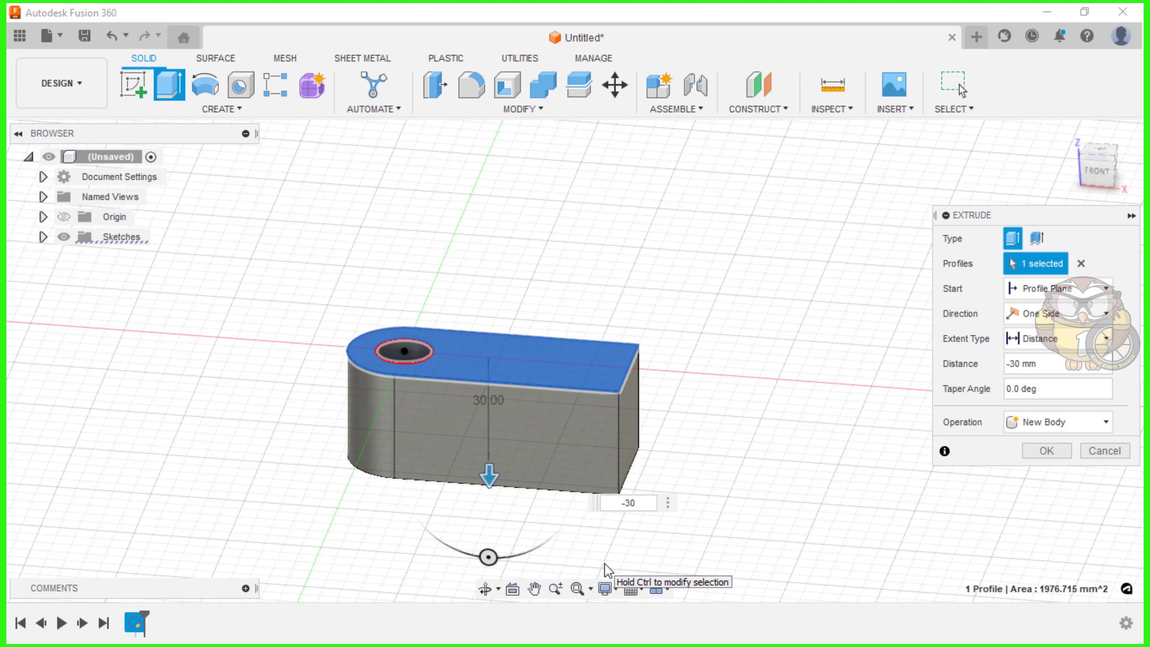
pyautogui.click(1047, 451)
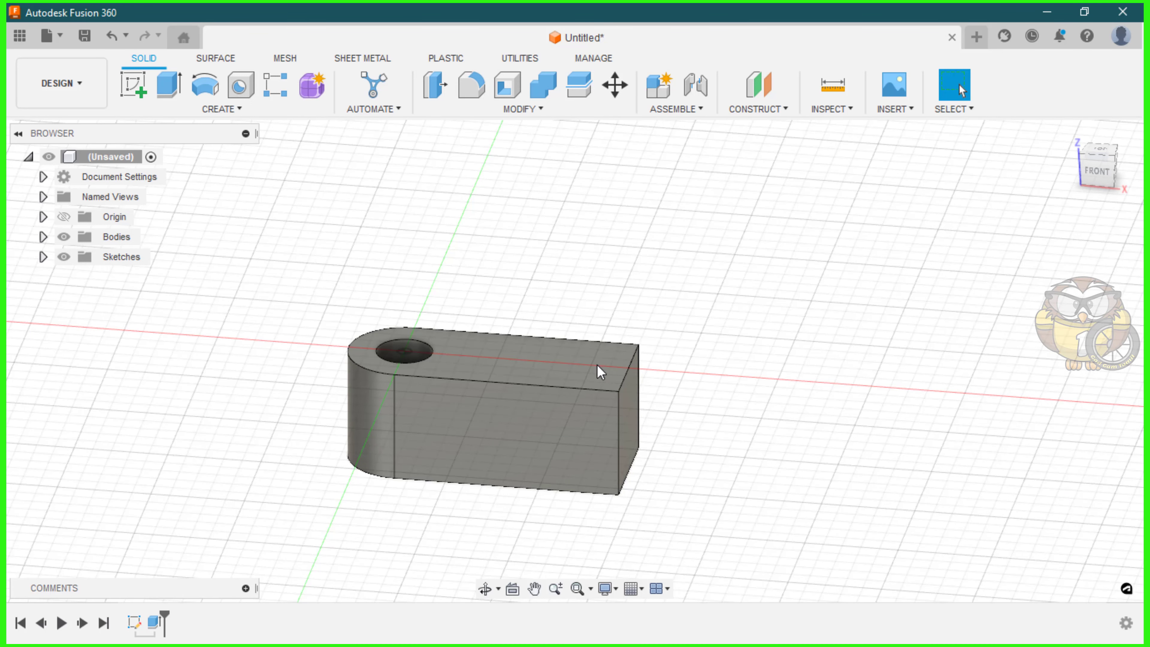
# - Start a sketch on the body's top face and draw a full-width rectangle about 45 mm long from the square end's corner
pyautogui.click(589, 379)
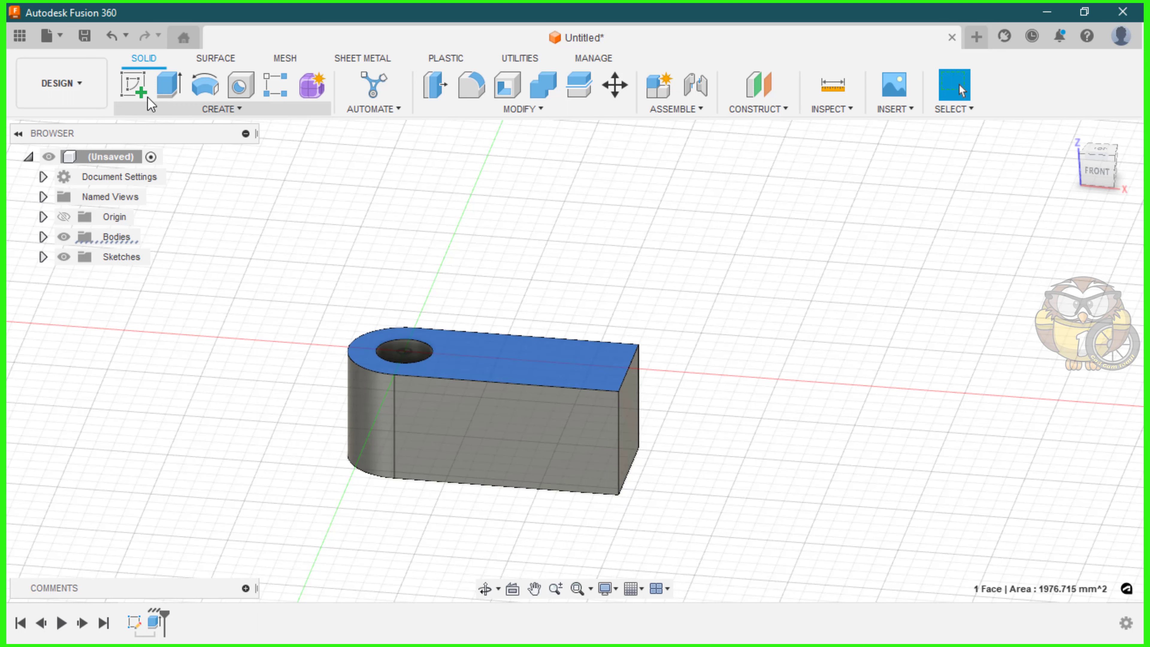
pyautogui.click(130, 85)
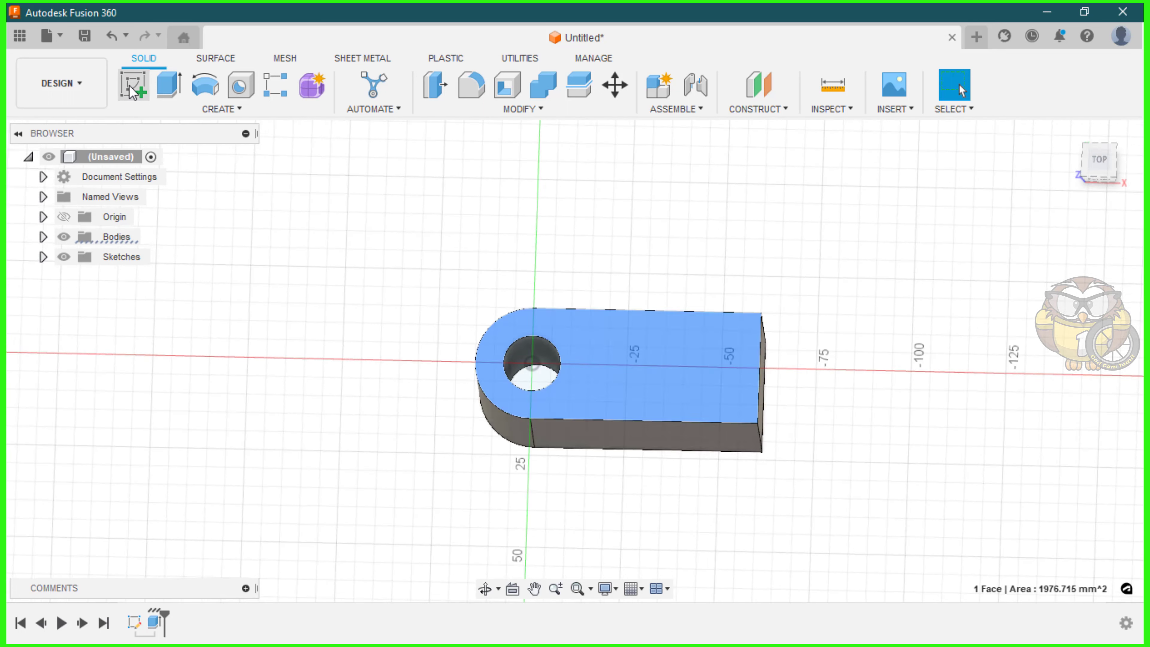
pyautogui.scroll(4, 851, 362)
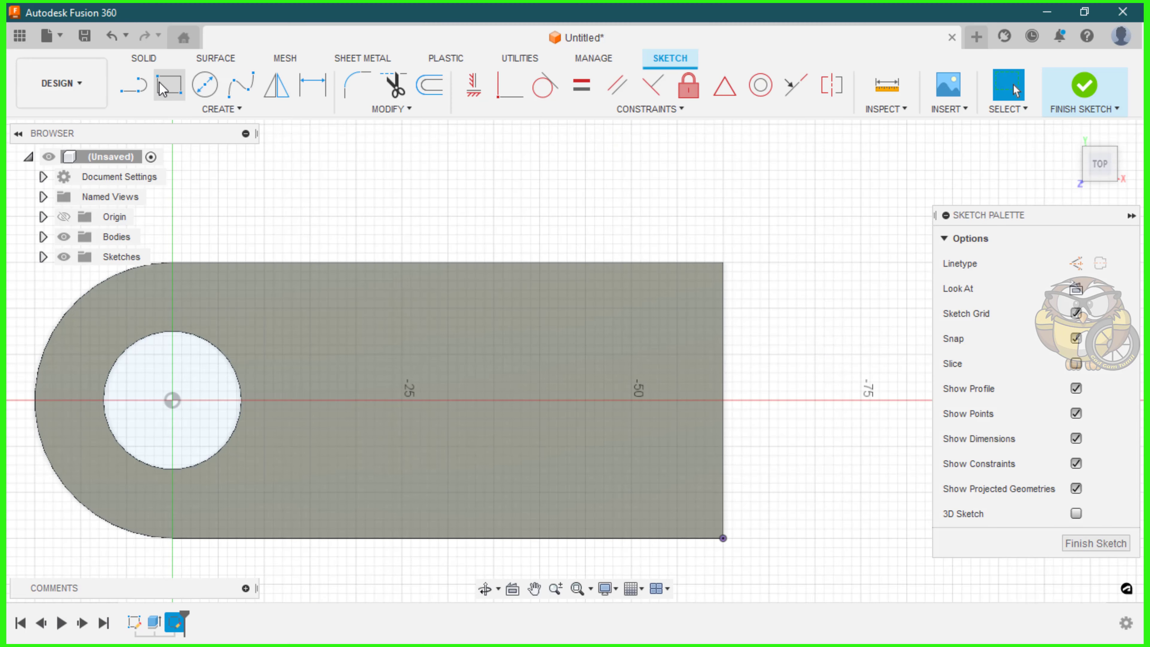
pyautogui.click(169, 84)
pyautogui.click(722, 262)
pyautogui.click(311, 538)
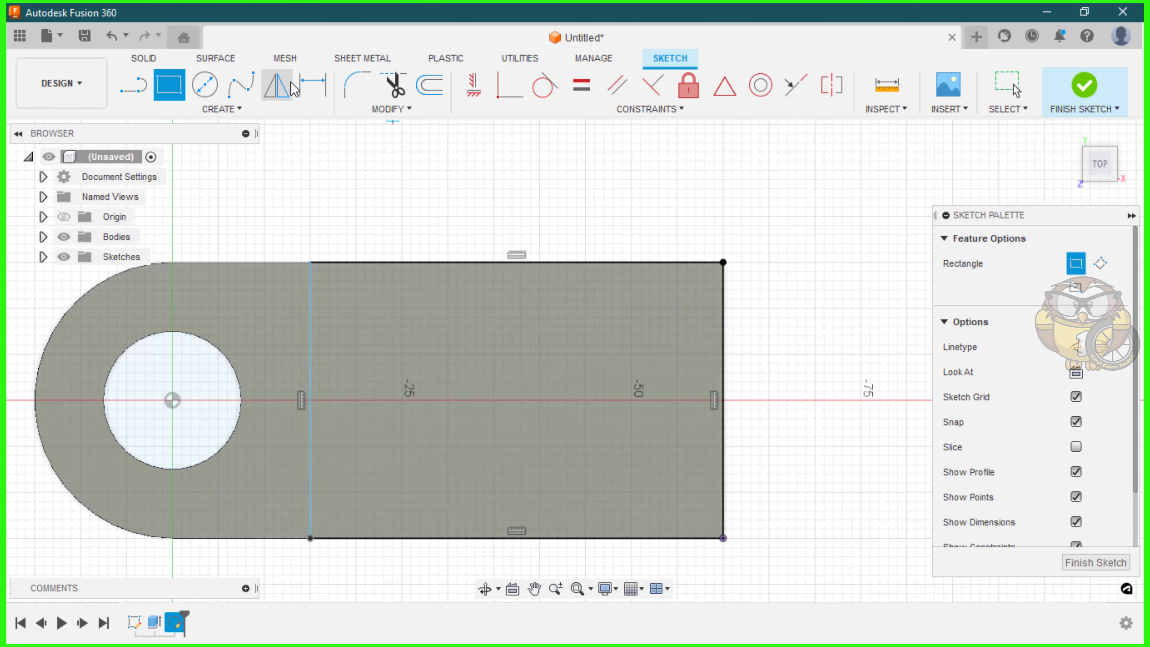
# - Dimension the rectangle's inner edge 18 mm from the hole centre and finish the sketch
pyautogui.click(313, 85)
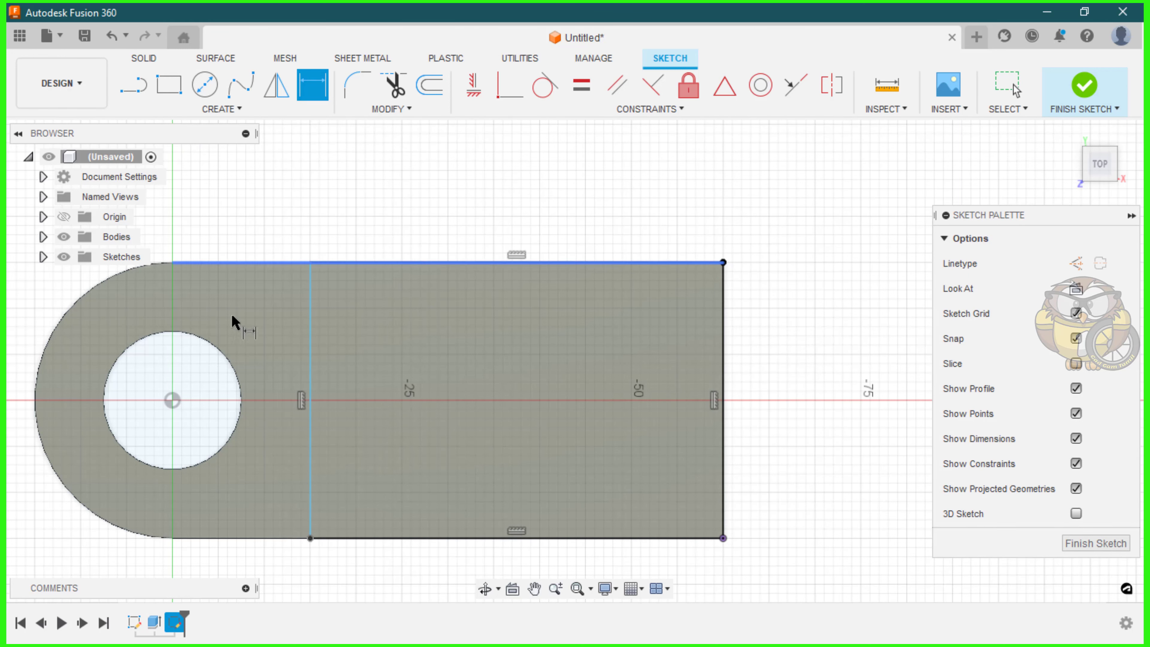
pyautogui.click(172, 400)
pyautogui.click(310, 391)
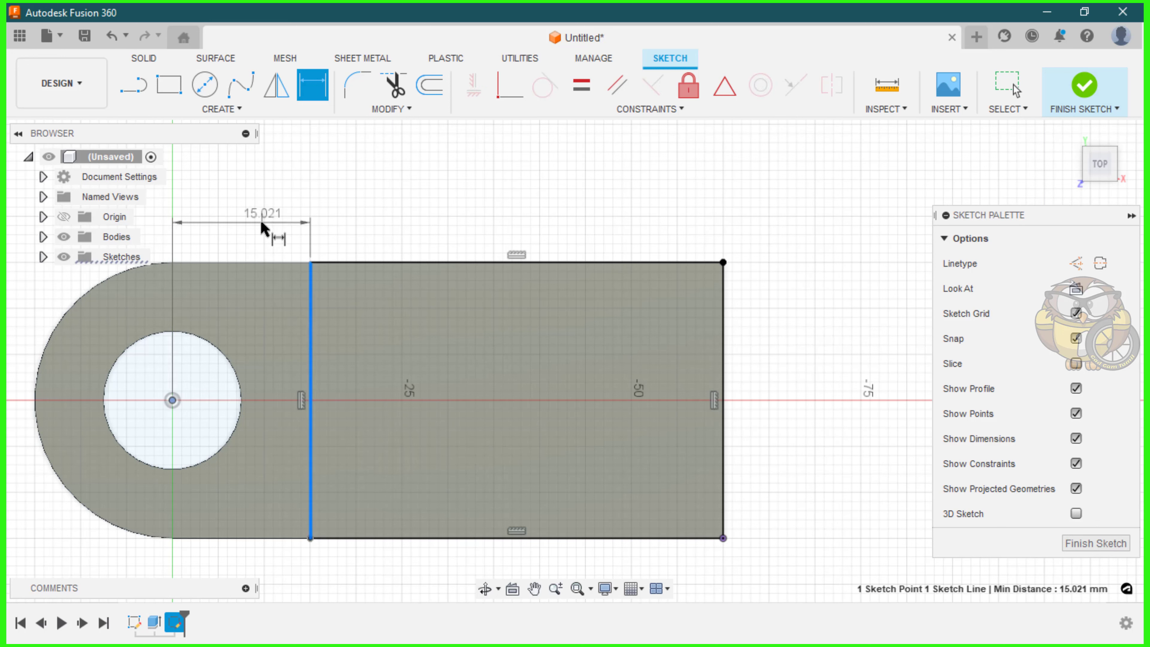
pyautogui.click(259, 219)
pyautogui.write('15')
pyautogui.press('Return')
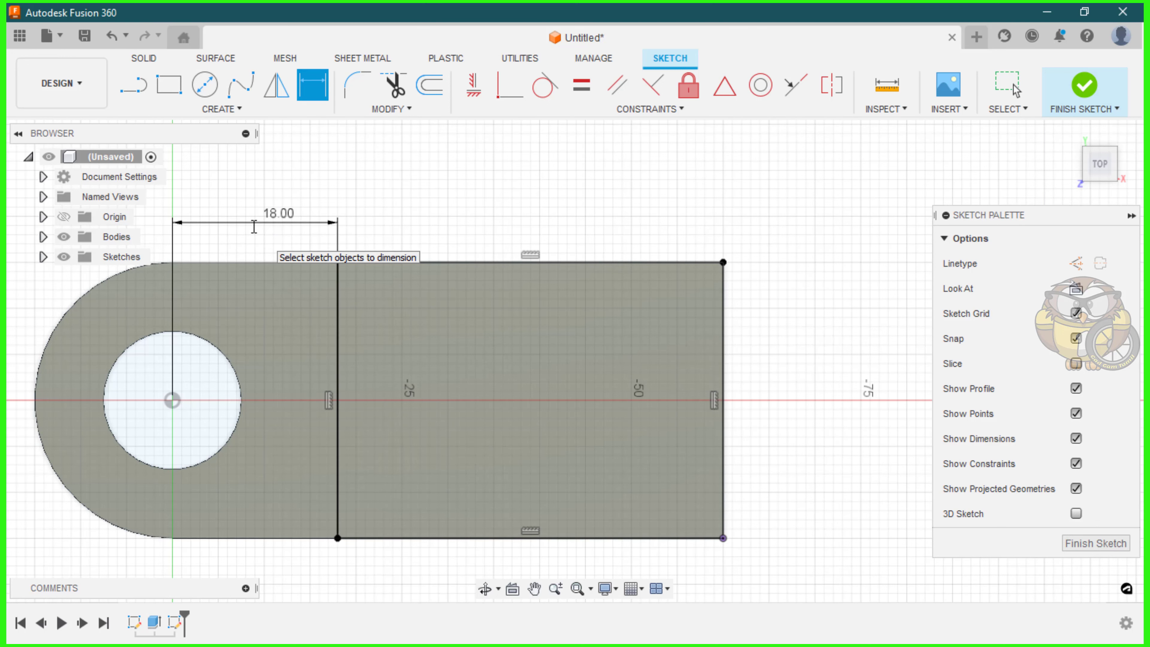
pyautogui.click(1081, 549)
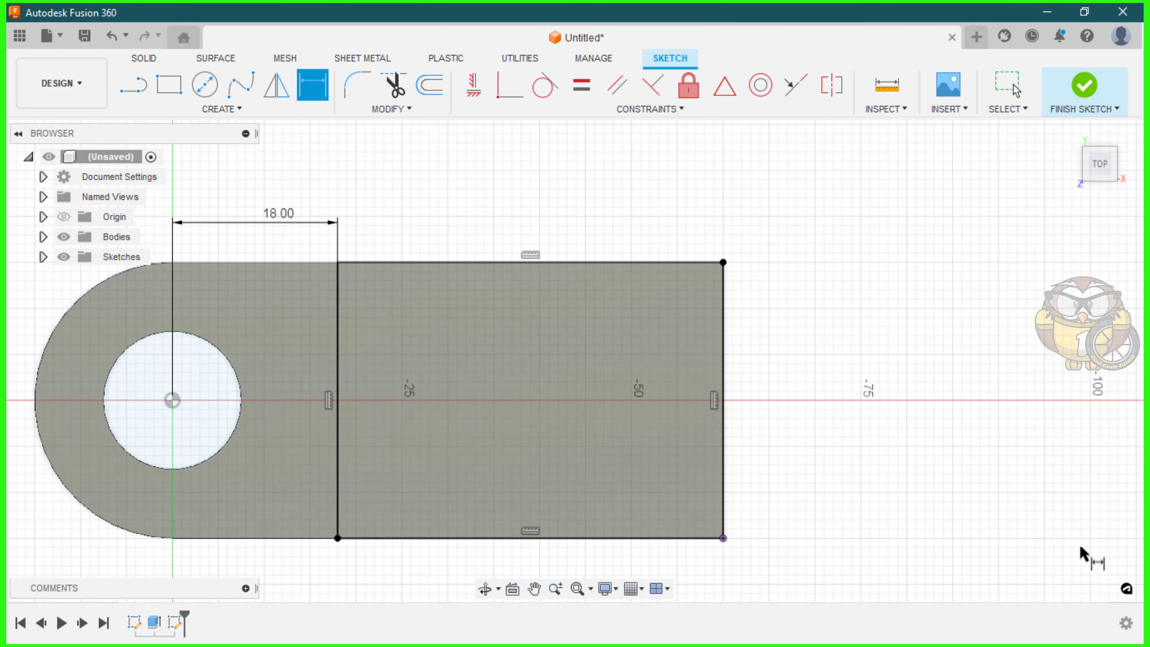
# - Extrude the rectangle by -21 mm as a cut to form the lower step of the body
pyautogui.keyDown('shift'); pyautogui.moveTo(806, 469); pyautogui.dragTo(831, 338, button='middle'); pyautogui.keyUp('shift')
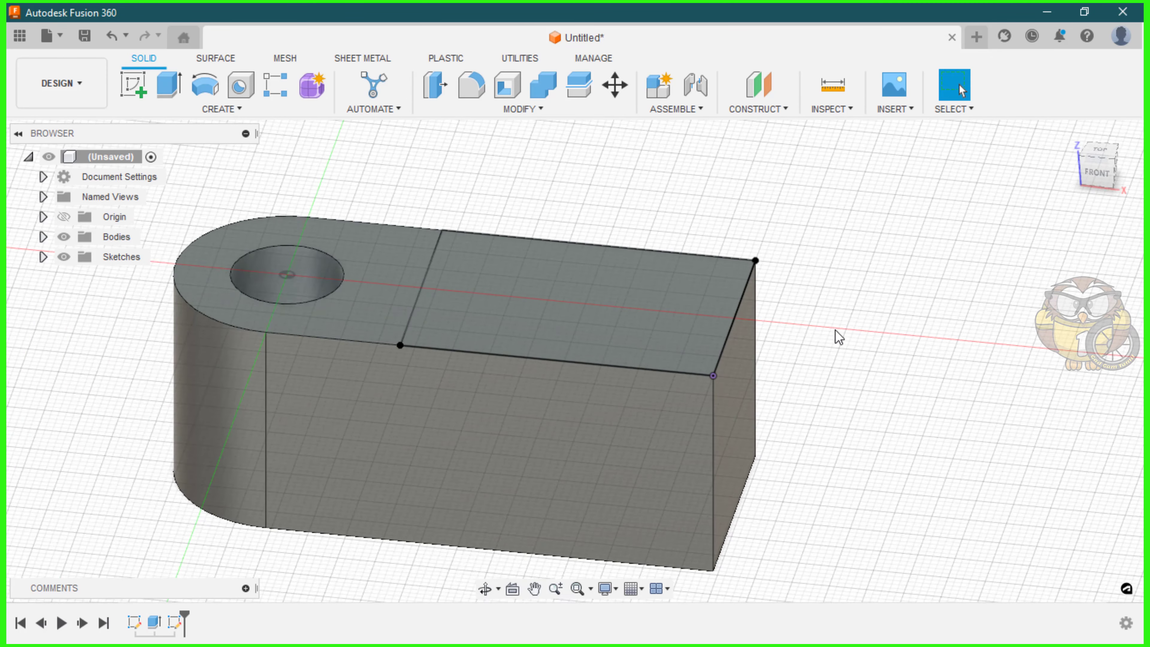
pyautogui.scroll(-4, 563, 377)
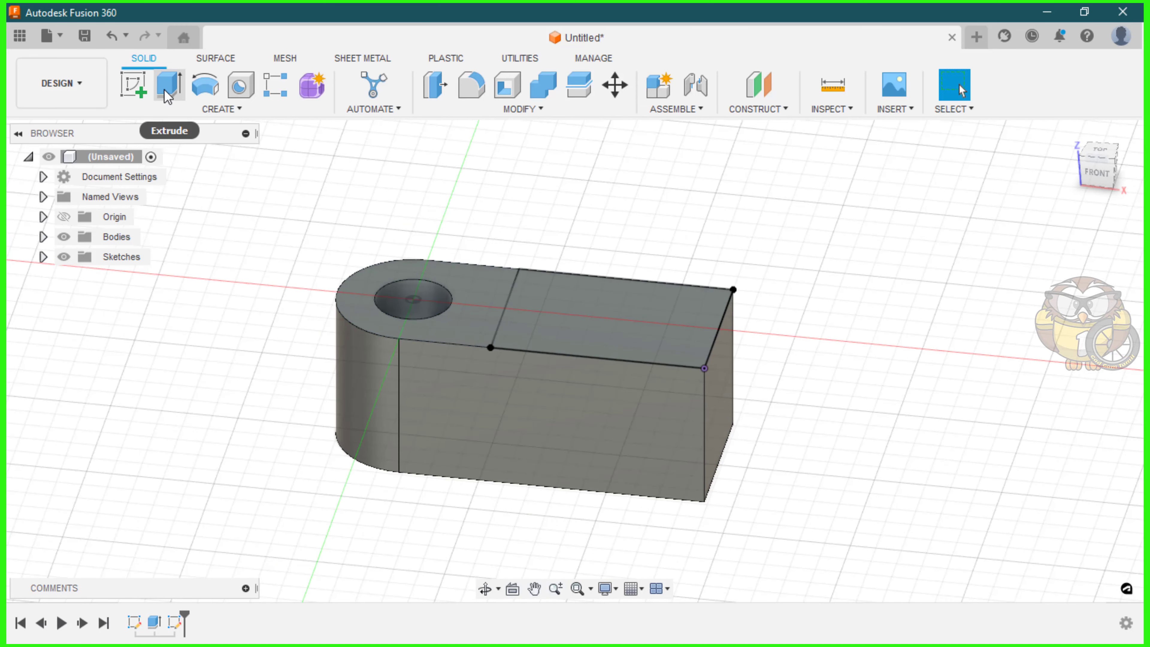
pyautogui.click(169, 88)
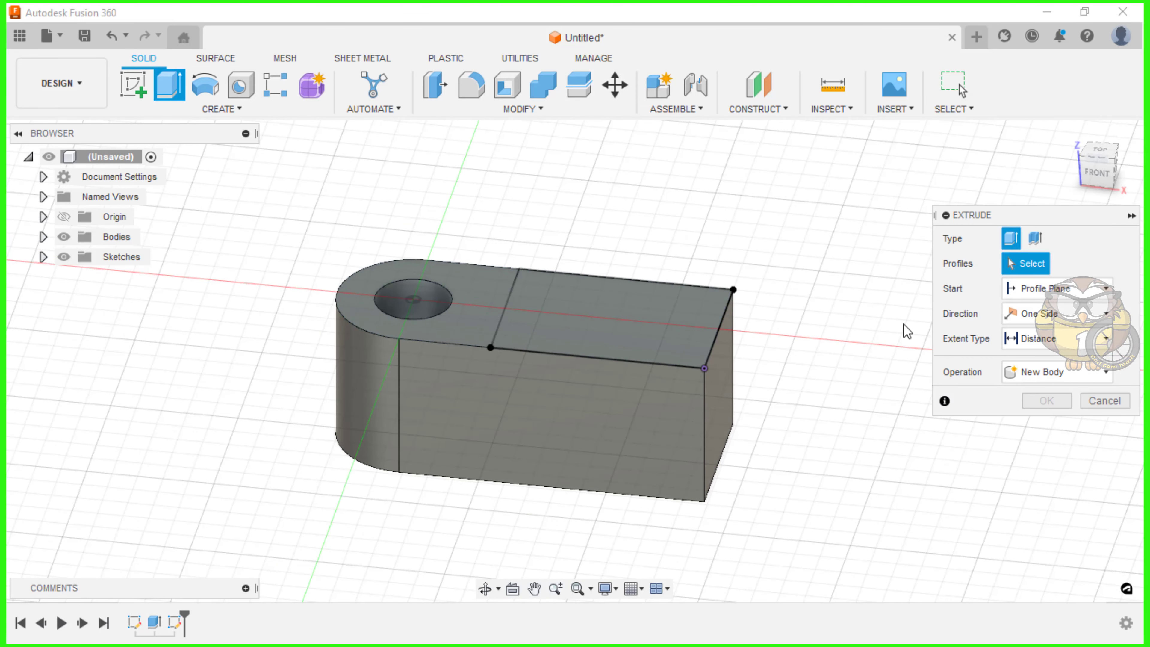
pyautogui.click(640, 342)
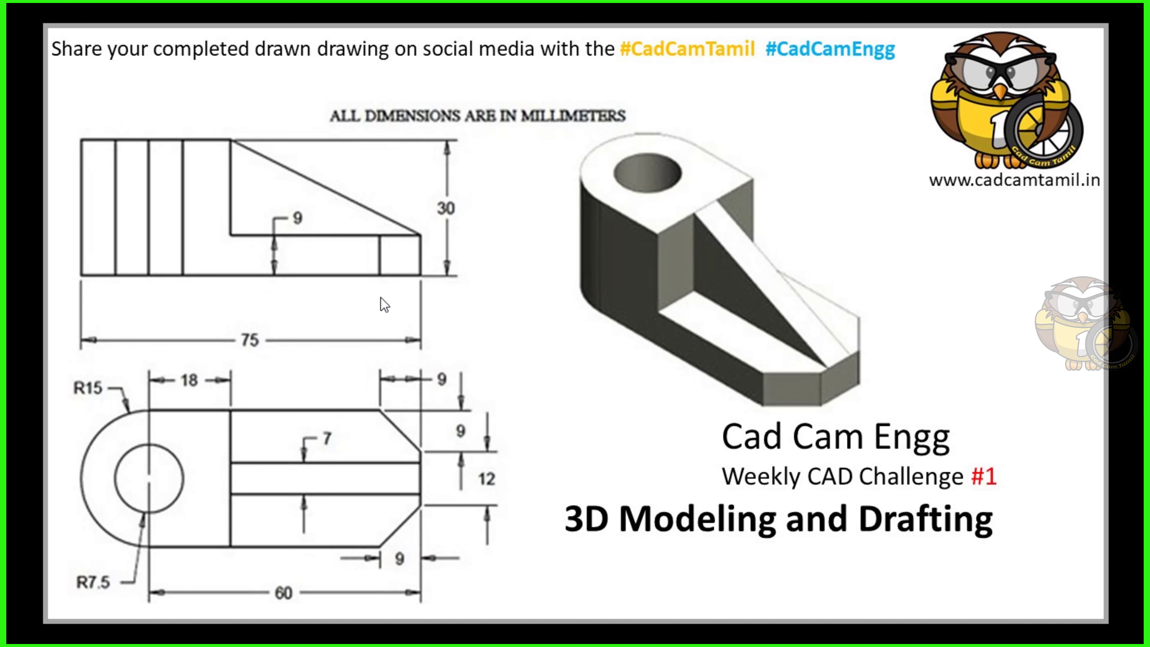
pyautogui.hotkey('alt', 'Tab')
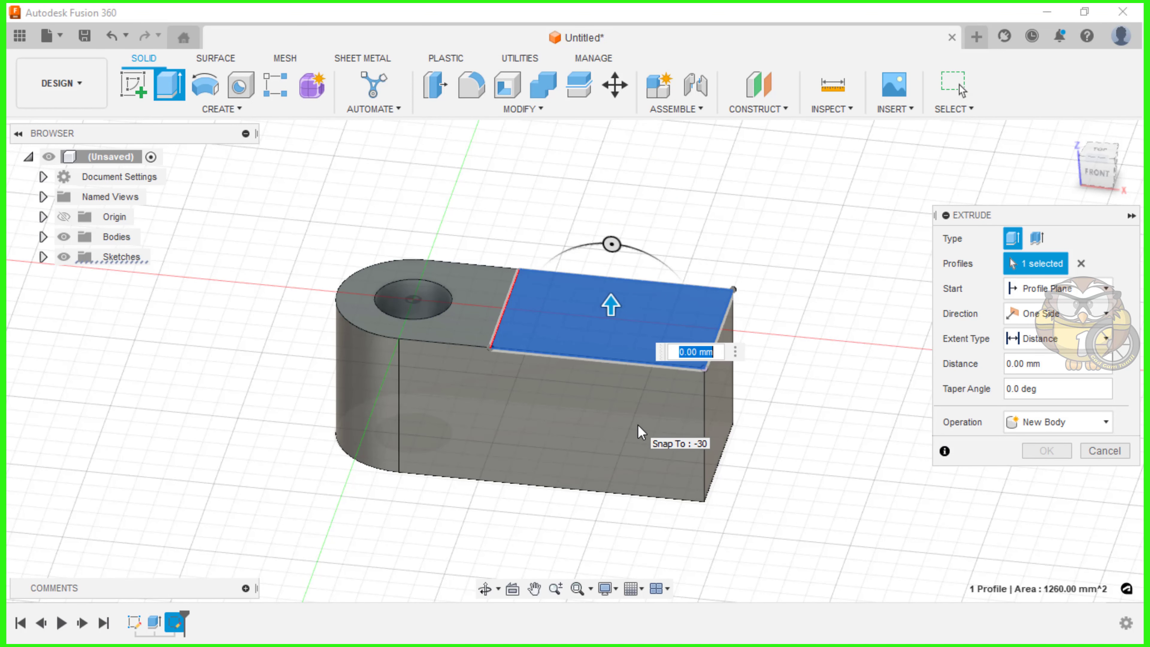
pyautogui.write('-21')
pyautogui.press('Return')
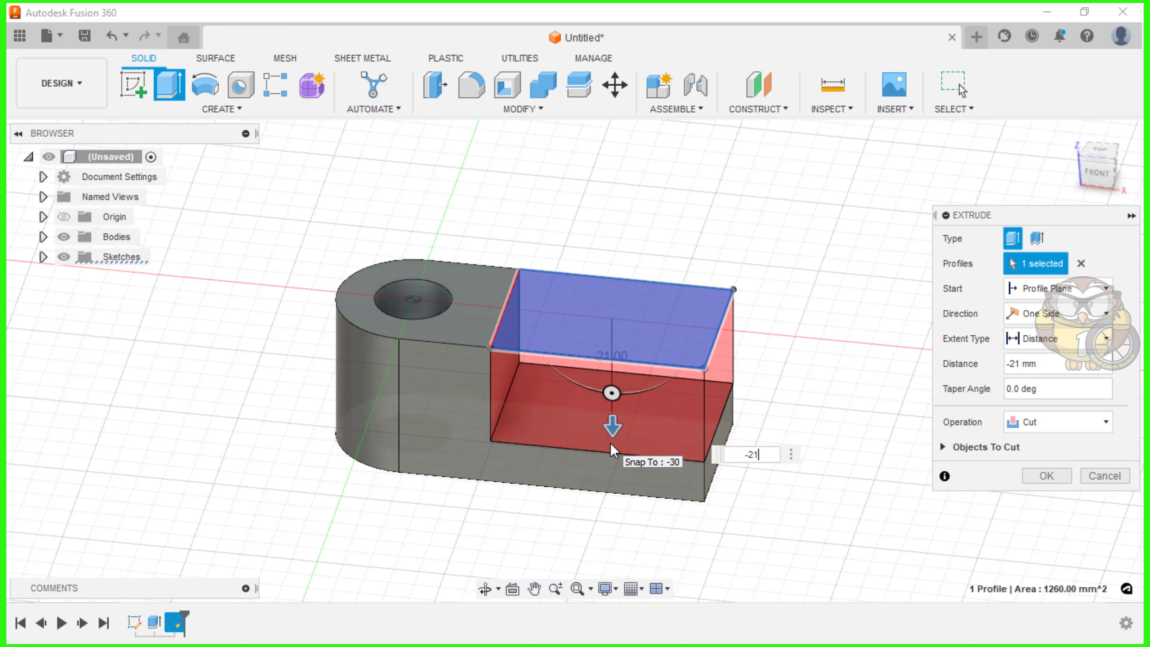
pyautogui.click(1047, 475)
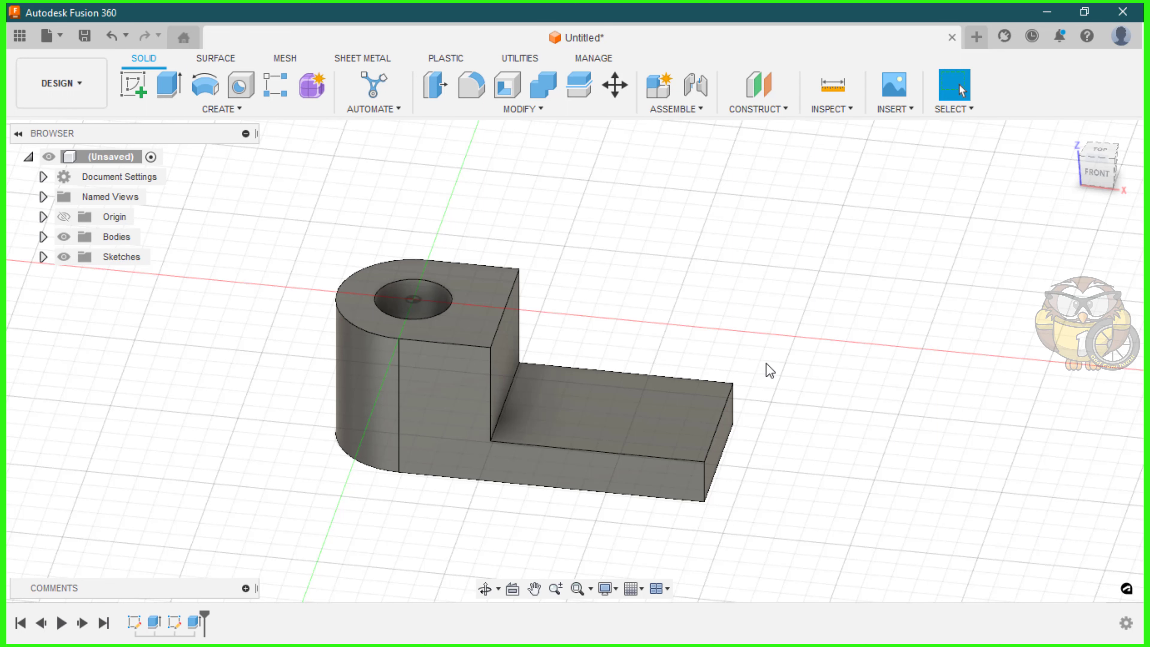
# - Chamfer the two vertical corner edges at the free end of the low plate with an equal distance of 9 mm
pyautogui.moveTo(760, 380); pyautogui.dragTo(723, 369, button='middle')
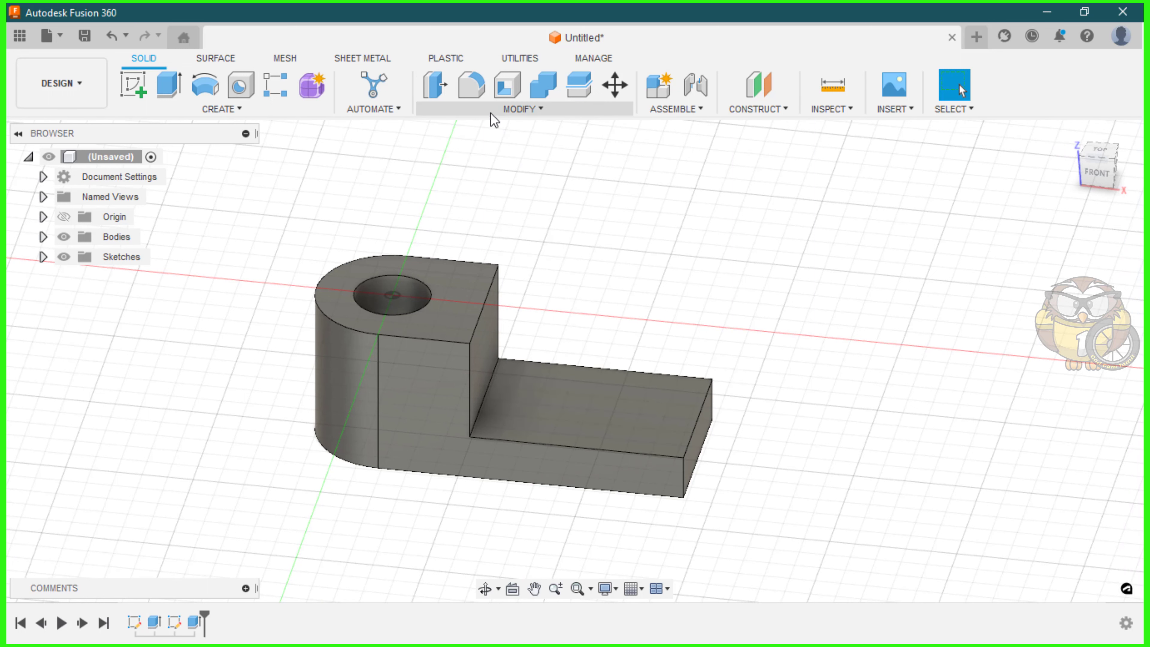
pyautogui.click(541, 109)
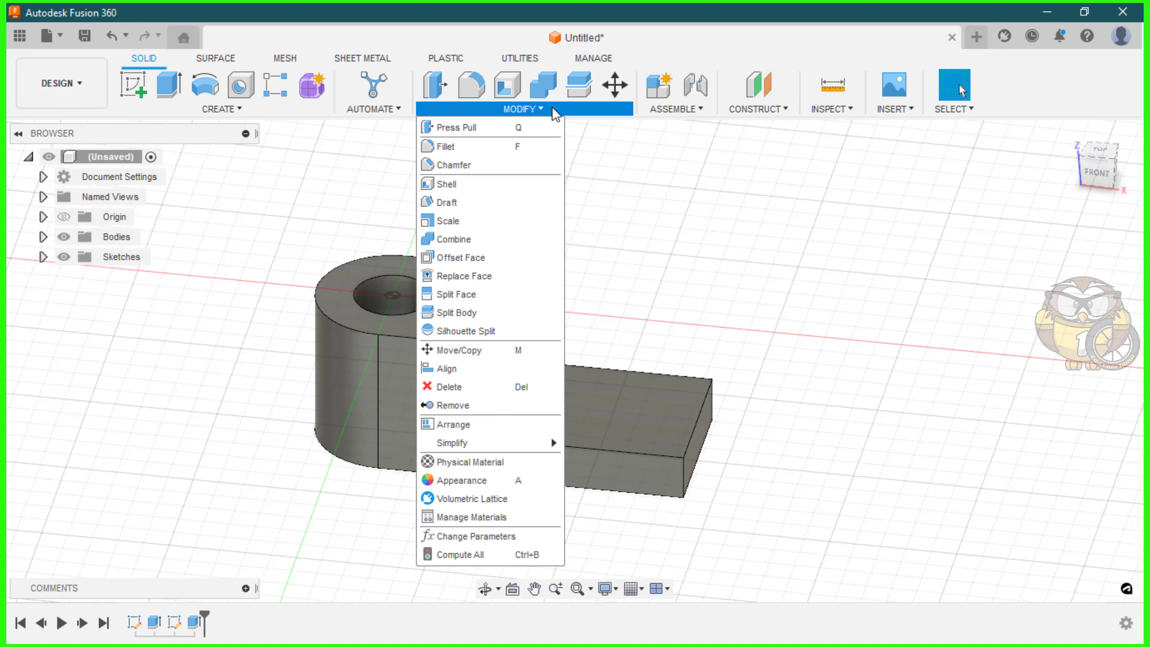
pyautogui.click(441, 165)
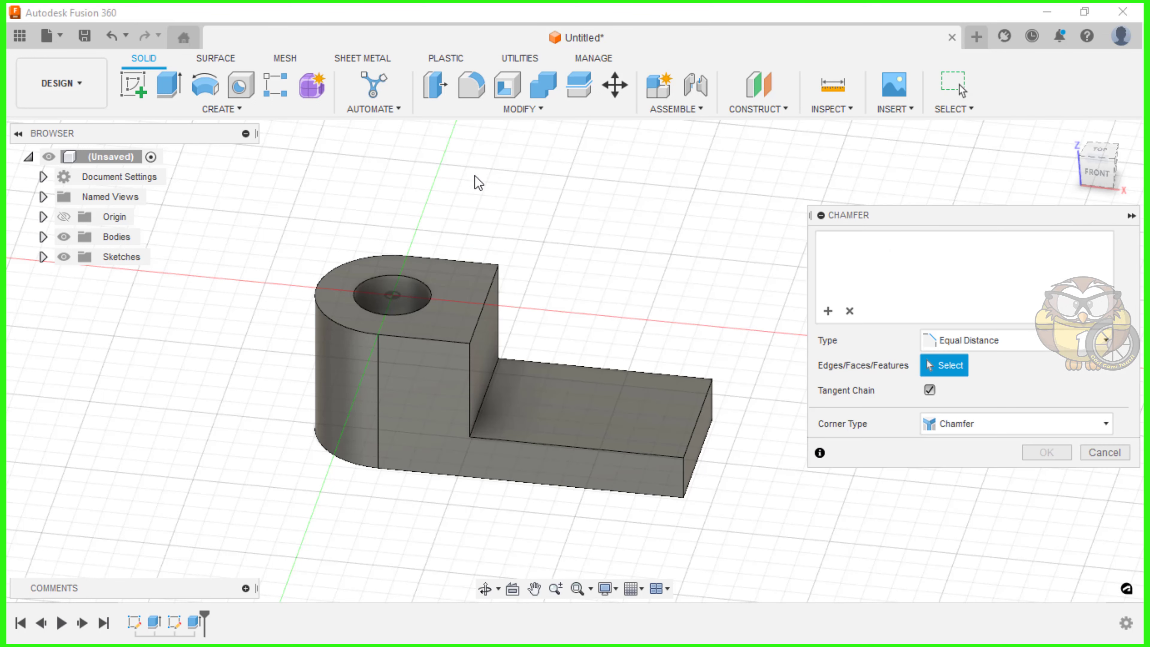
pyautogui.click(684, 475)
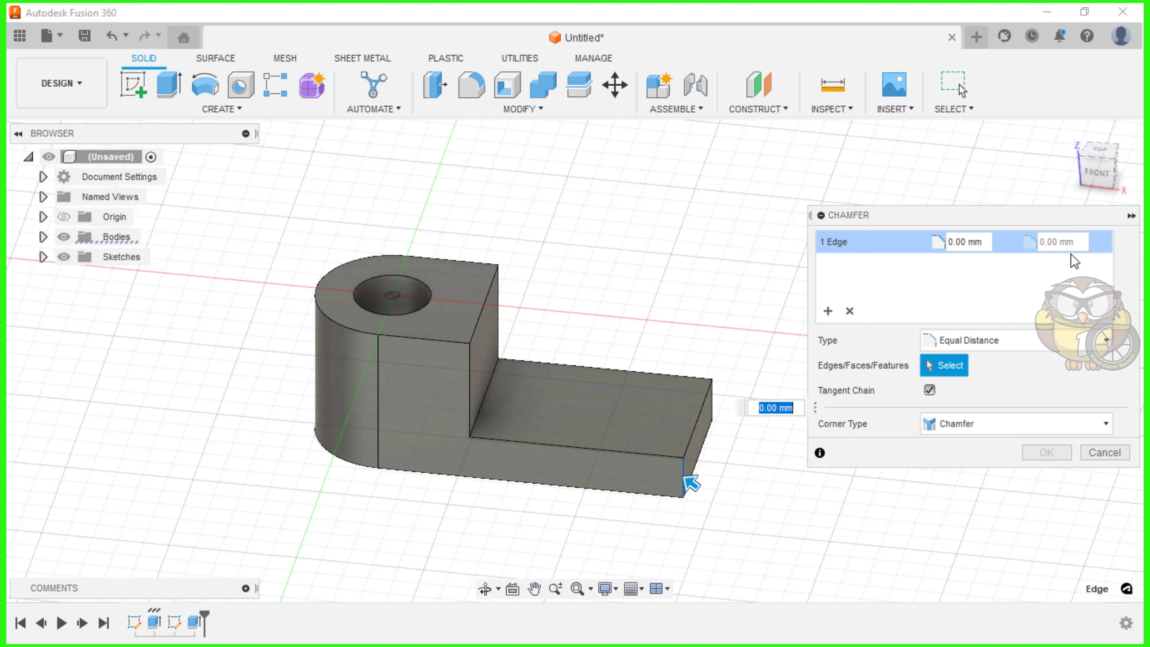
pyautogui.click(1012, 341)
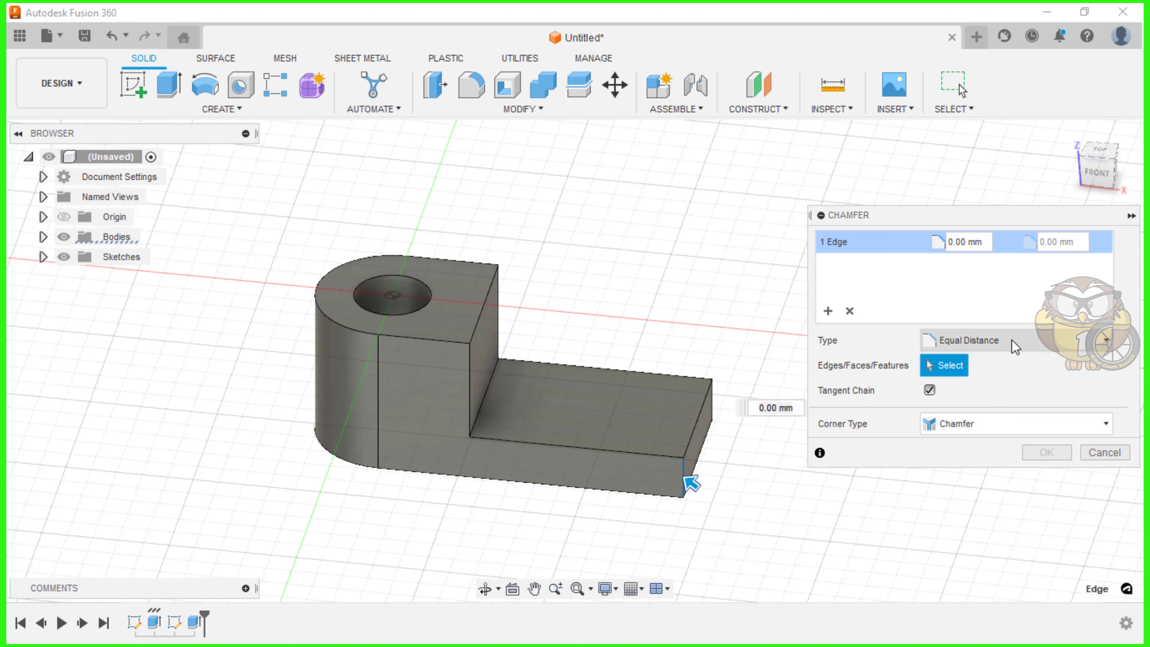
pyautogui.moveTo(953, 242); pyautogui.dragTo(941, 244)
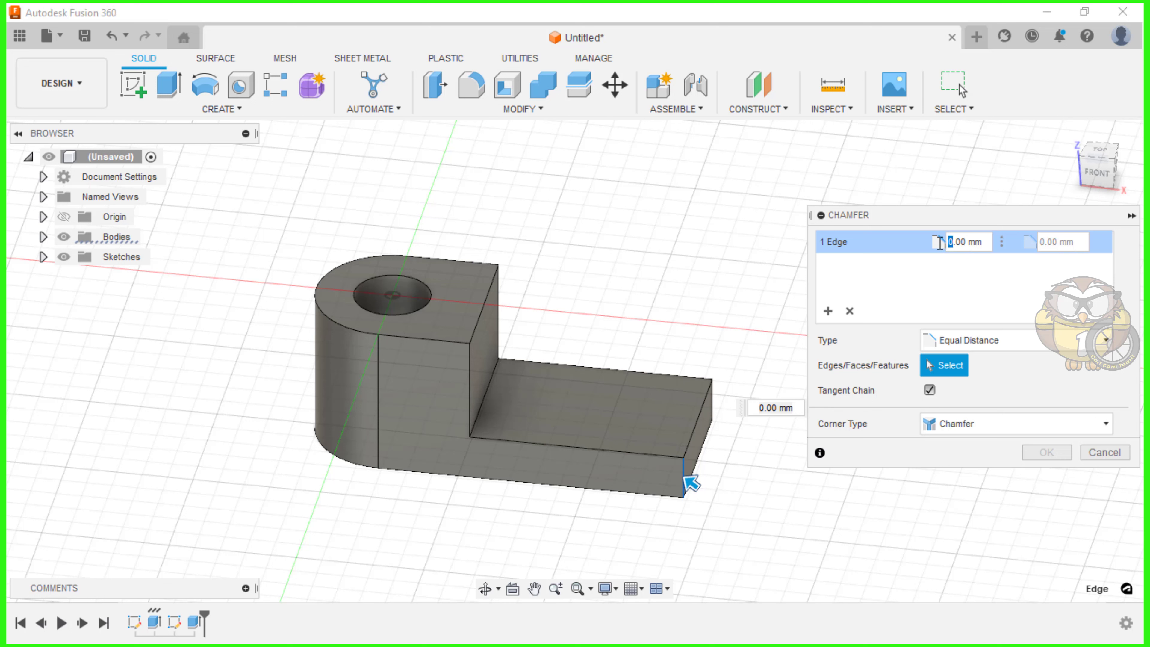
pyautogui.write('9')
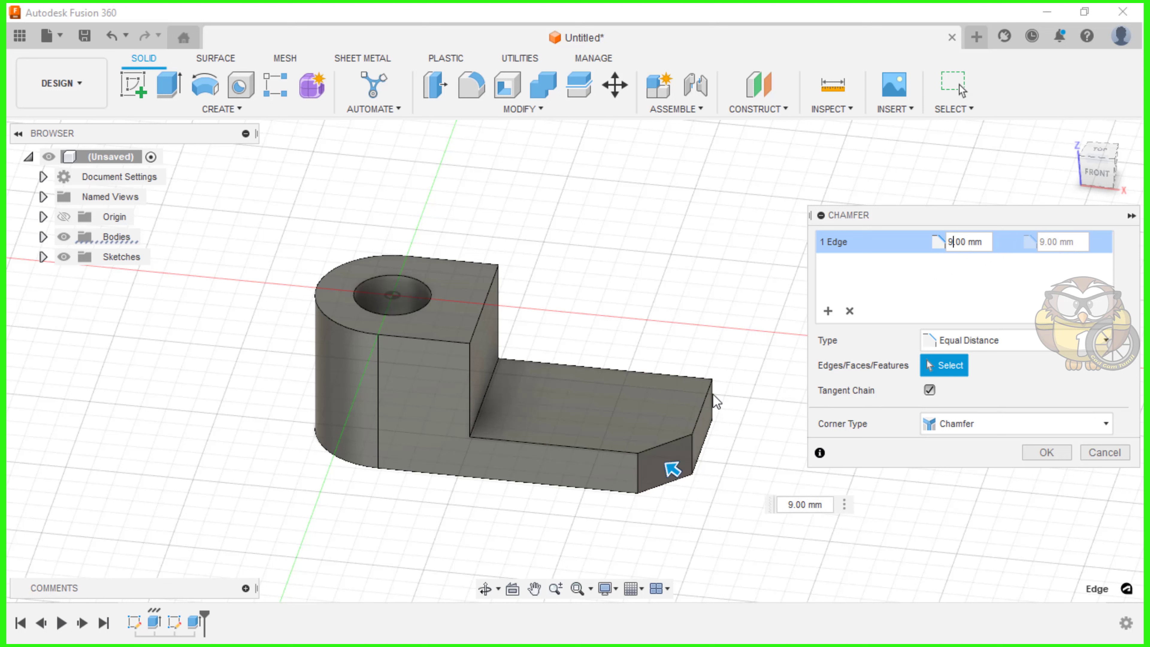
pyautogui.press('ctrl')
pyautogui.moveTo(721, 385); pyautogui.dragTo(657, 363, button='middle')
pyautogui.click(632, 477)
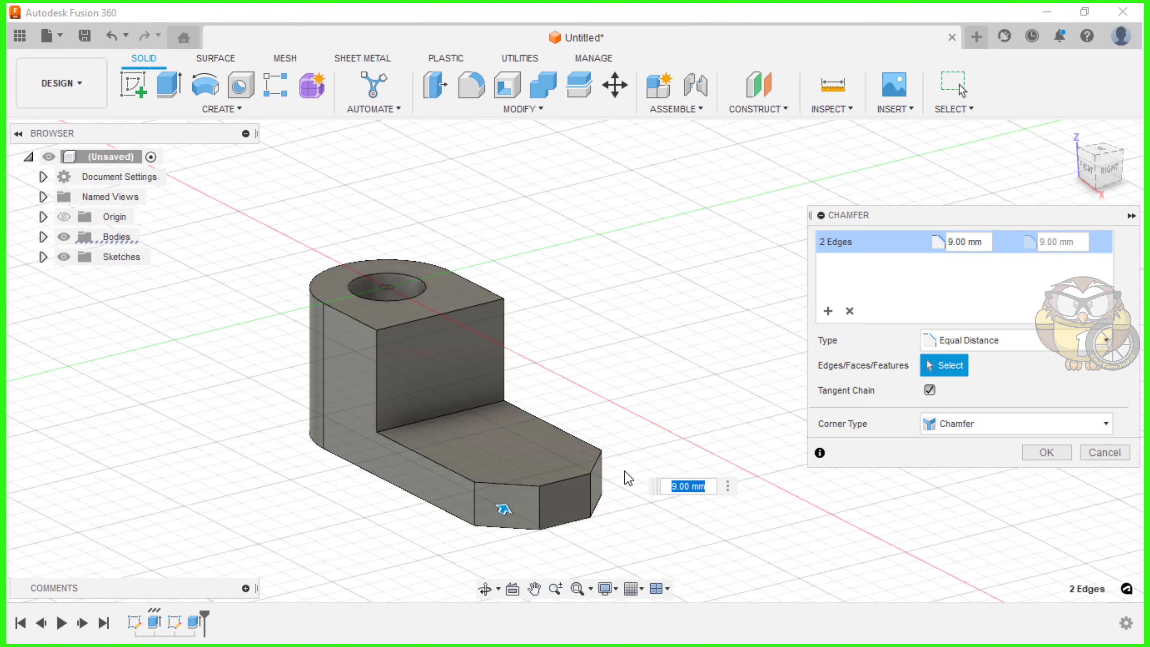
pyautogui.click(1036, 452)
pyautogui.keyDown('shift'); pyautogui.moveTo(488, 337); pyautogui.dragTo(562, 371, button='middle'); pyautogui.keyUp('shift')
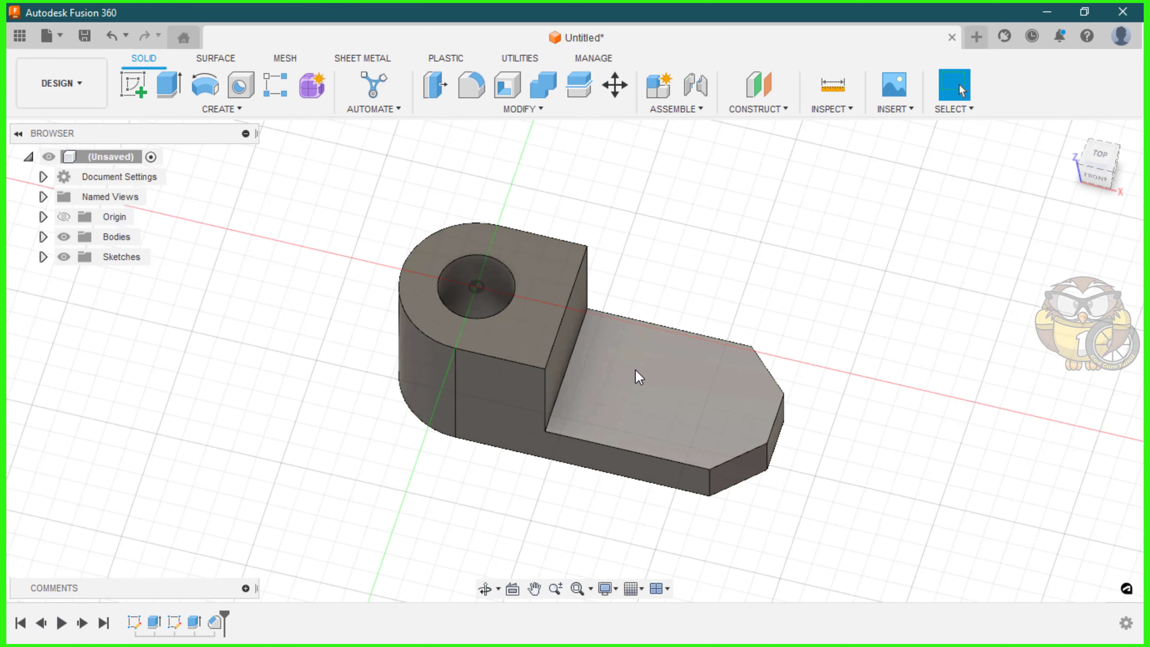
pyautogui.keyDown('shift'); pyautogui.moveTo(601, 292); pyautogui.dragTo(588, 254, button='middle'); pyautogui.keyUp('shift')
pyautogui.scroll(-2, 588, 253)
pyautogui.moveTo(588, 253); pyautogui.dragTo(478, 283, button='middle')
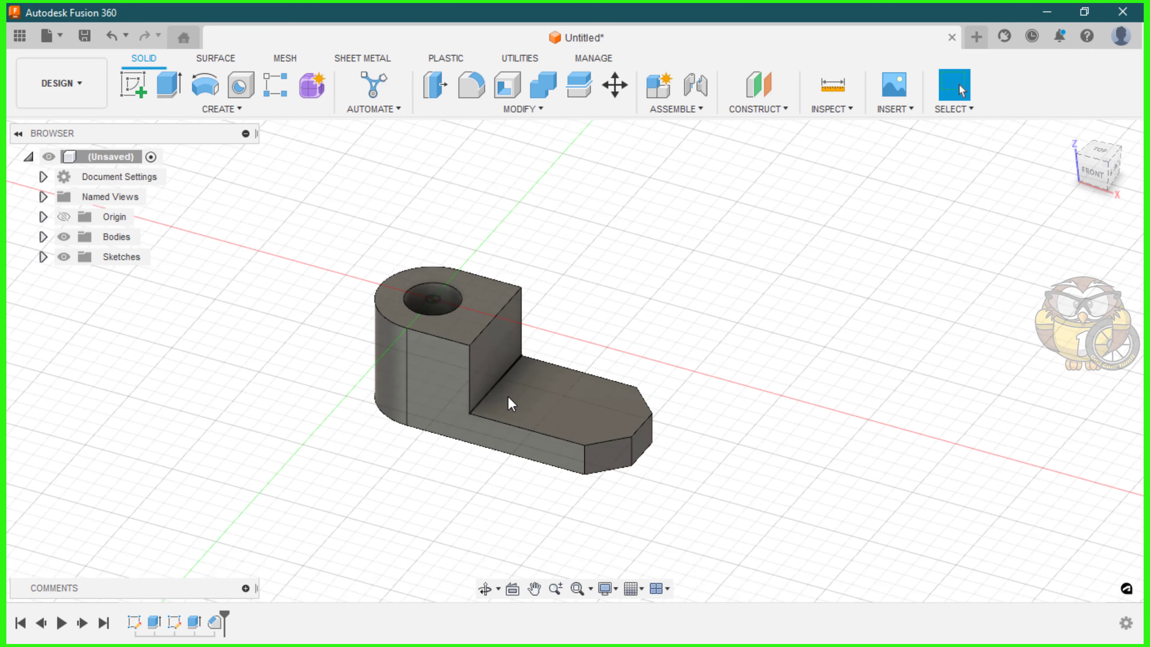
# - Sketch a sloped line on the lengthwise mid-plane from the raised block's top inner edge to the low plate's top outer end, and finish the sketch
pyautogui.scroll(2, 511, 390)
pyautogui.click(132, 81)
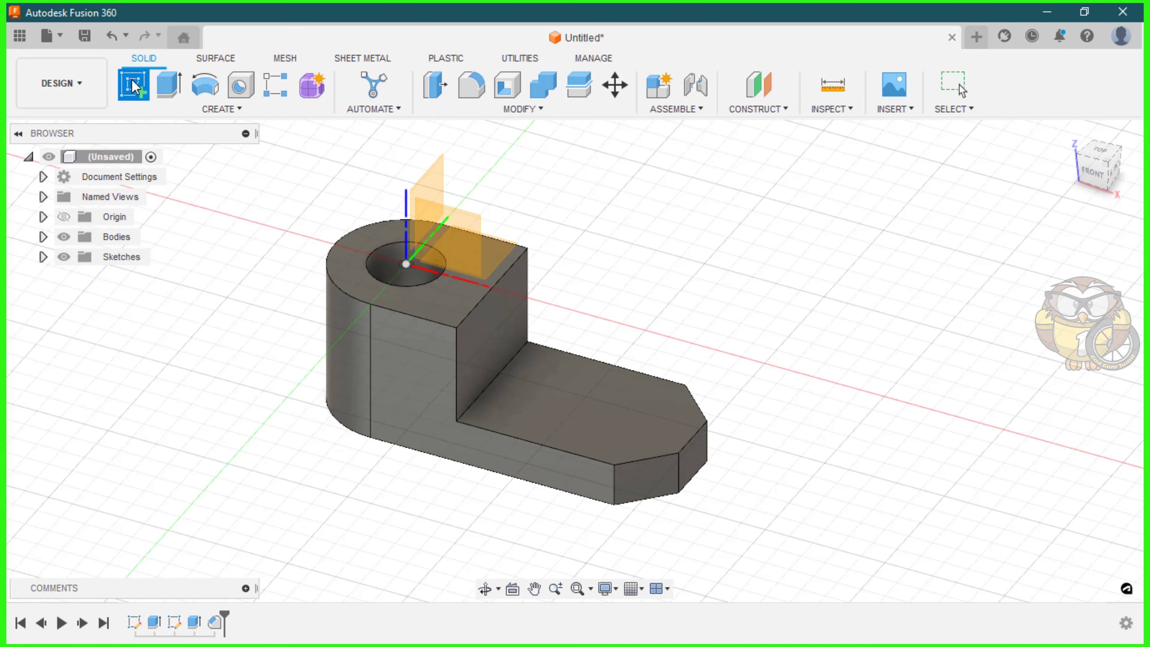
pyautogui.click(459, 243)
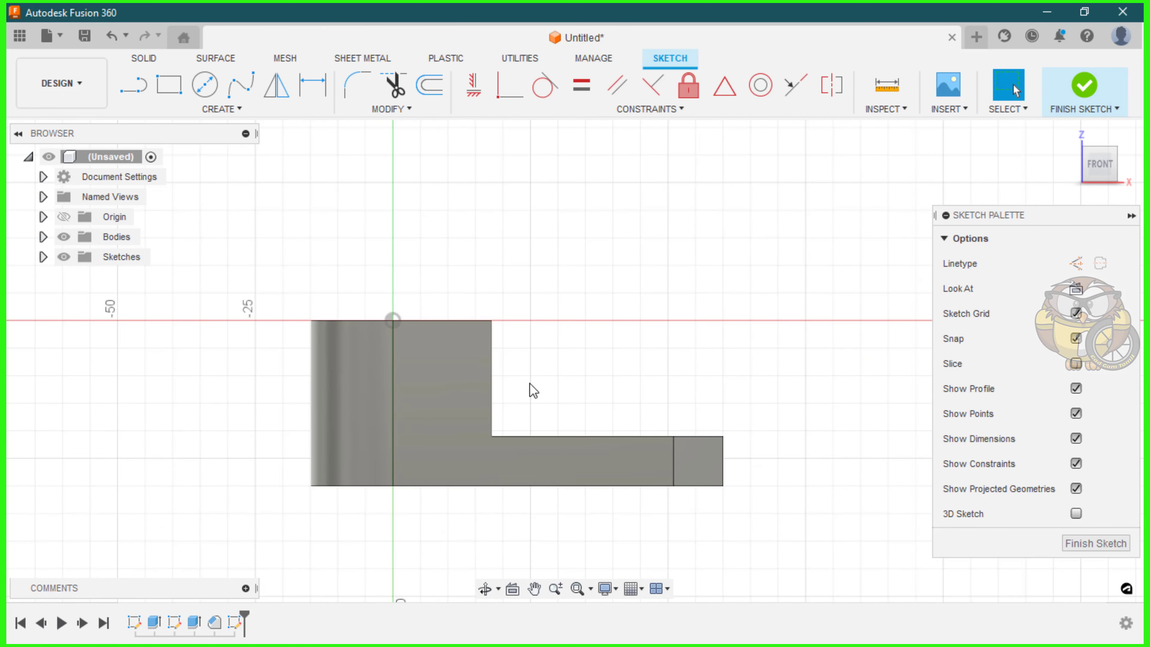
pyautogui.click(134, 85)
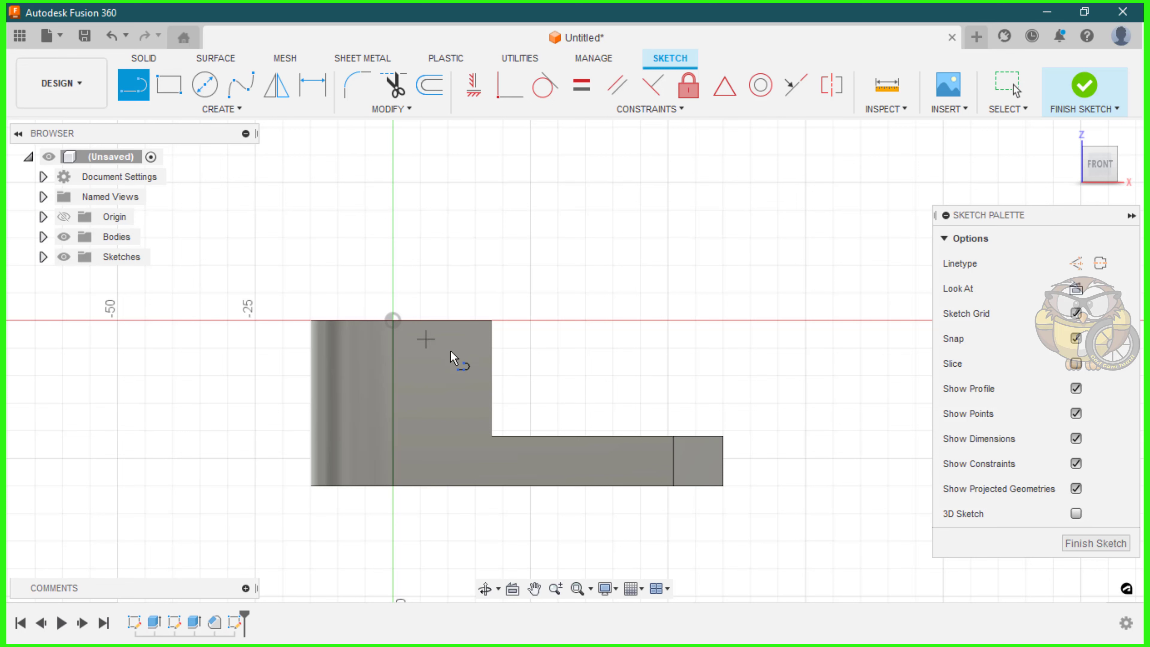
pyautogui.scroll(3, 493, 326)
pyautogui.click(484, 320)
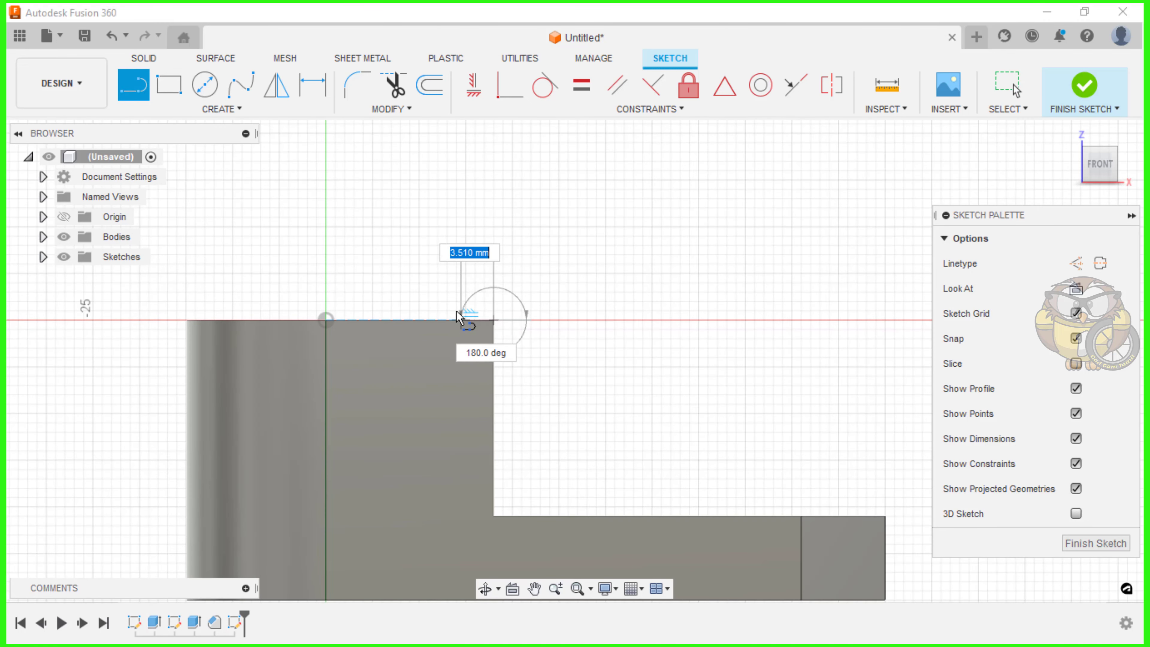
pyautogui.scroll(-2, 469, 312)
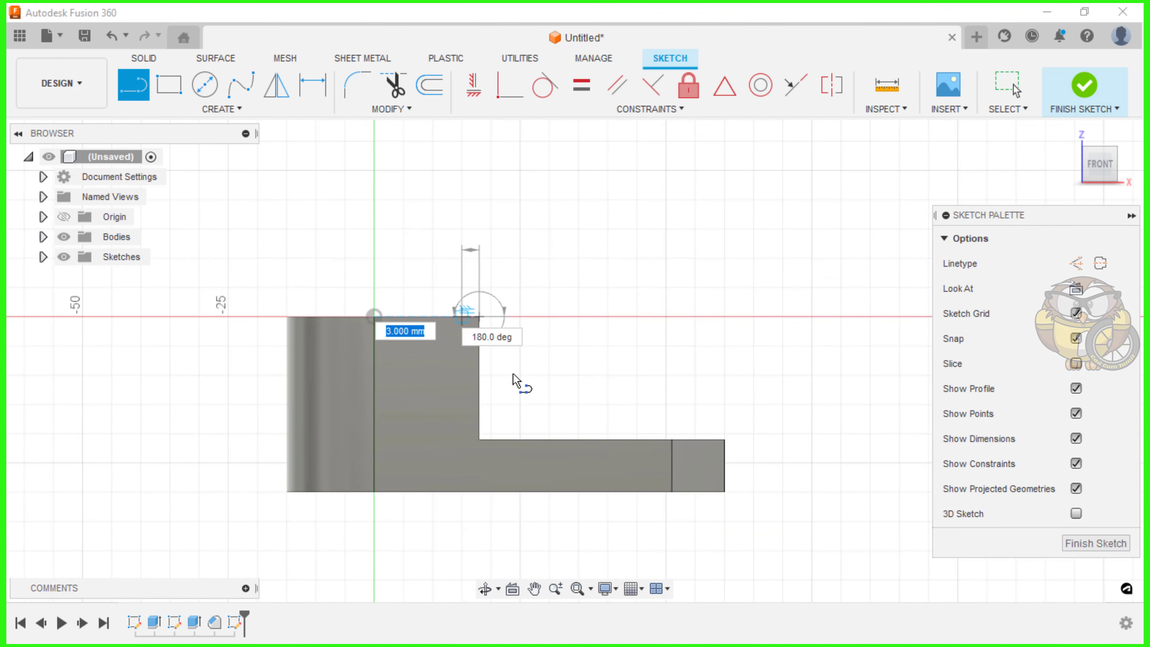
pyautogui.scroll(-1, 724, 443)
pyautogui.click(724, 435)
pyautogui.scroll(5, 726, 435)
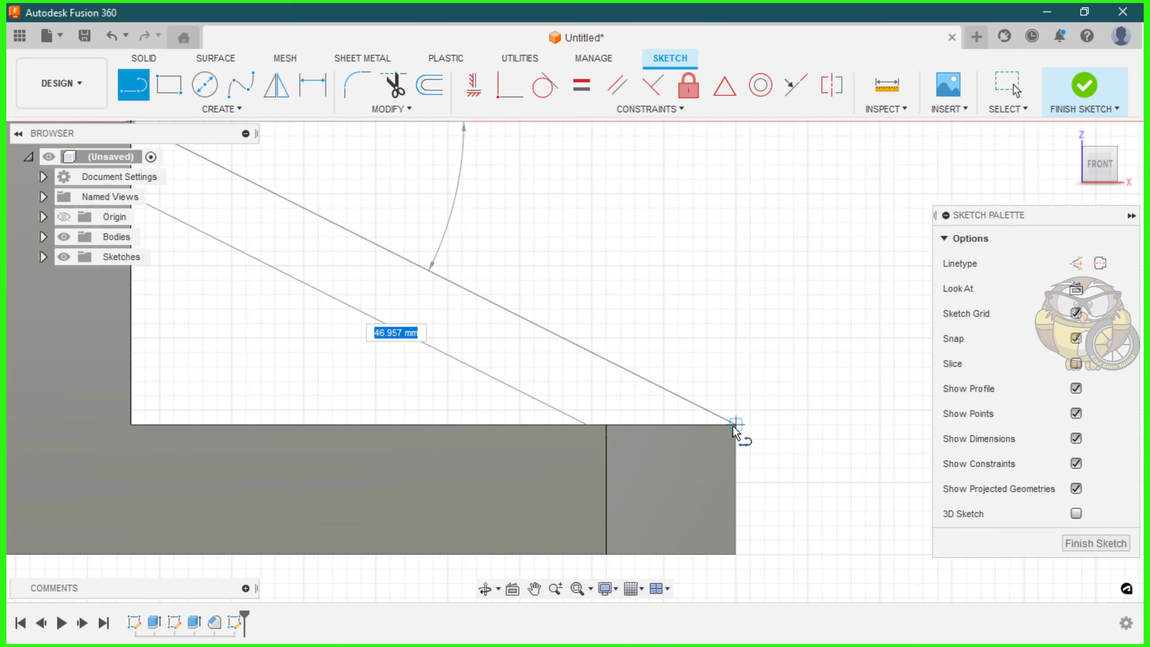
pyautogui.scroll(-2, 543, 358)
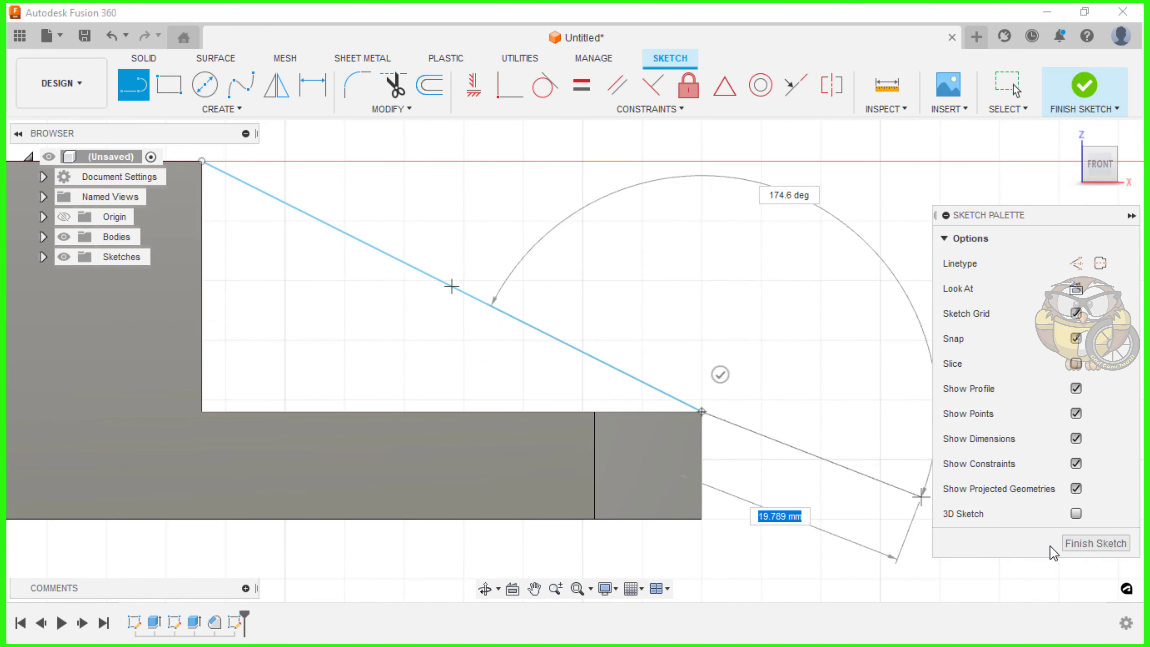
pyautogui.click(1068, 547)
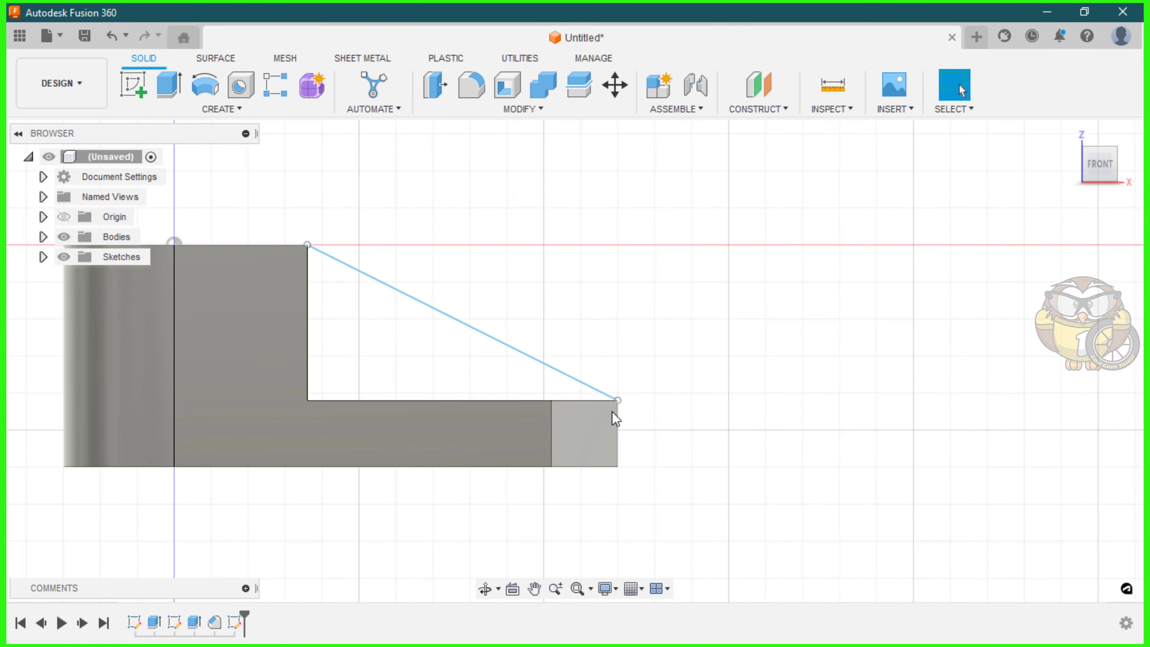
# - Check the rib thickness on the reference drawing and start a Rib from the sloped line with a thickness of 7 mm
pyautogui.hotkey('alt', 'Tab')
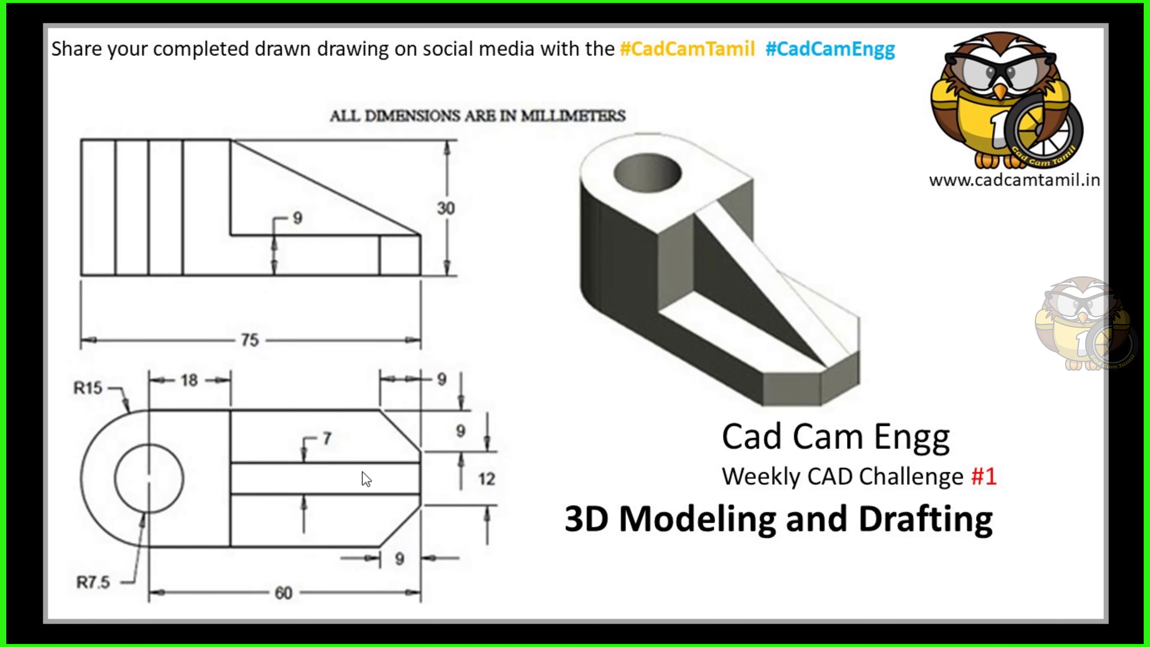
pyautogui.hotkey('alt', 'Tab')
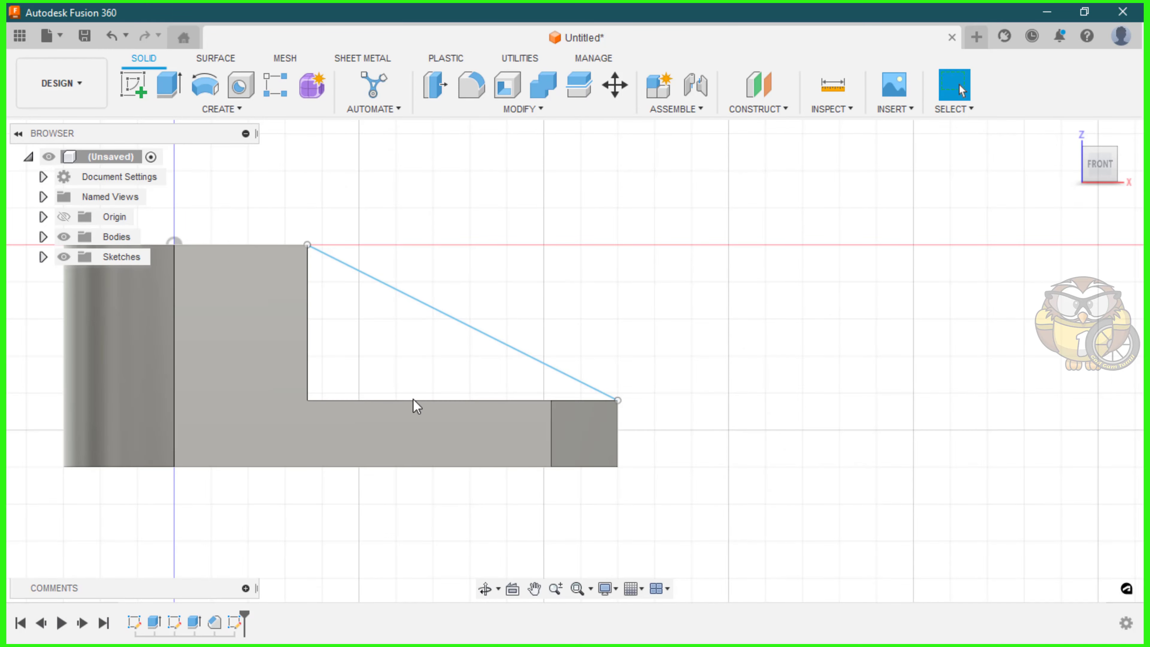
pyautogui.scroll(-3, 851, 509)
pyautogui.keyDown('shift'); pyautogui.moveTo(751, 437); pyautogui.dragTo(672, 450, button='middle'); pyautogui.keyUp('shift')
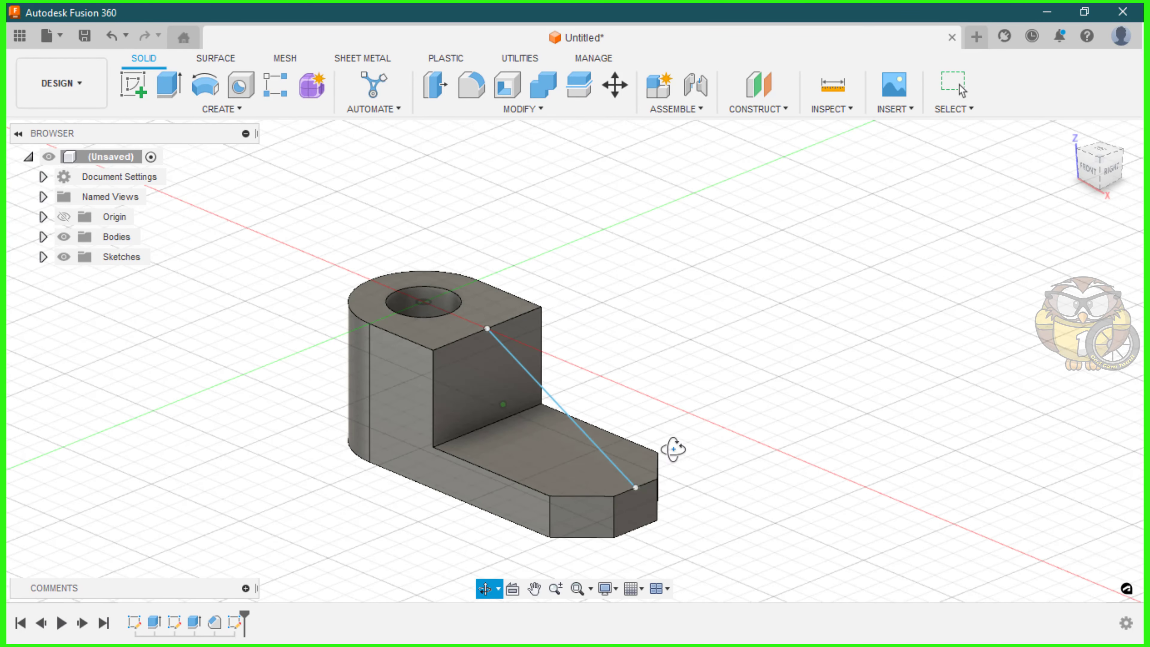
pyautogui.click(231, 109)
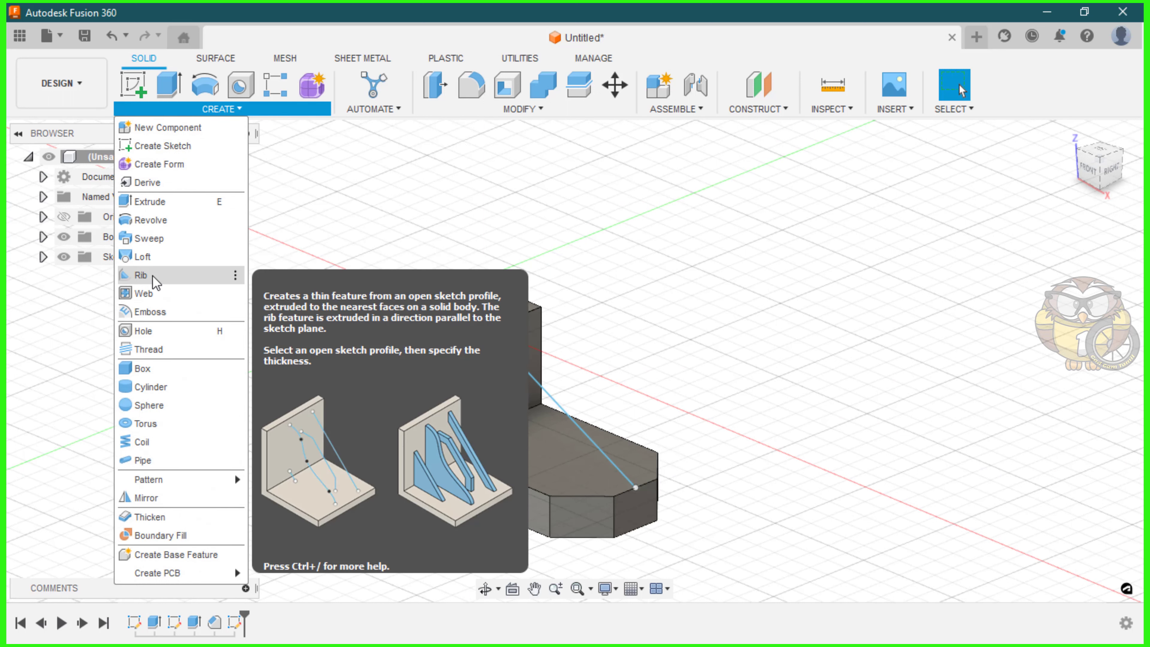
pyautogui.click(154, 277)
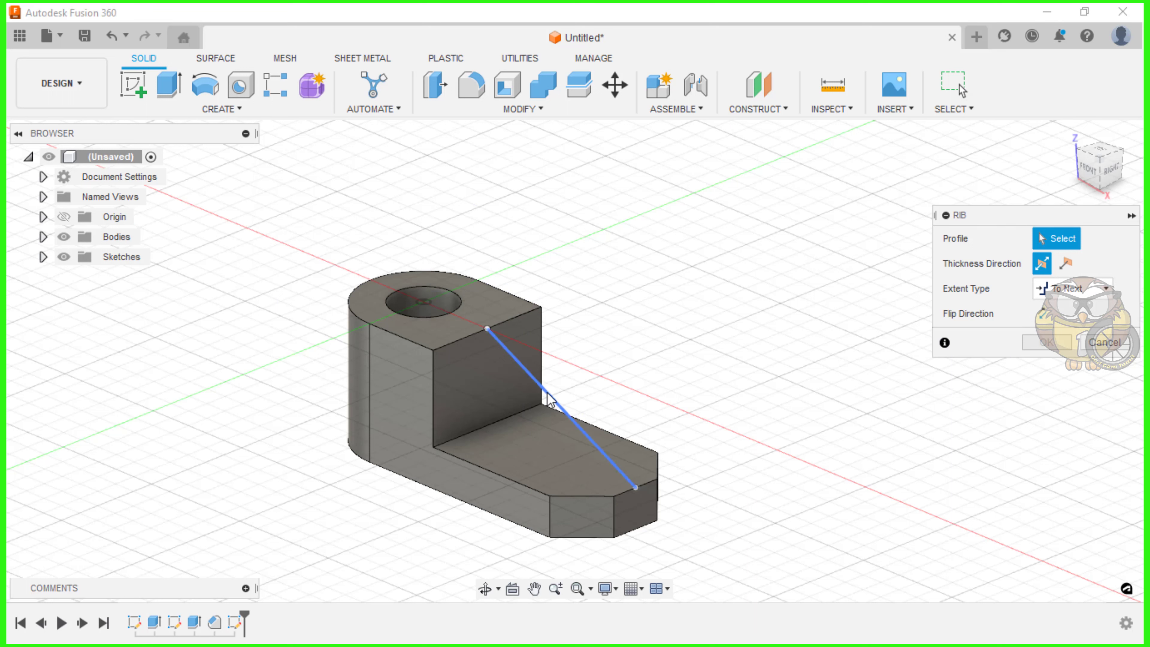
pyautogui.click(549, 399)
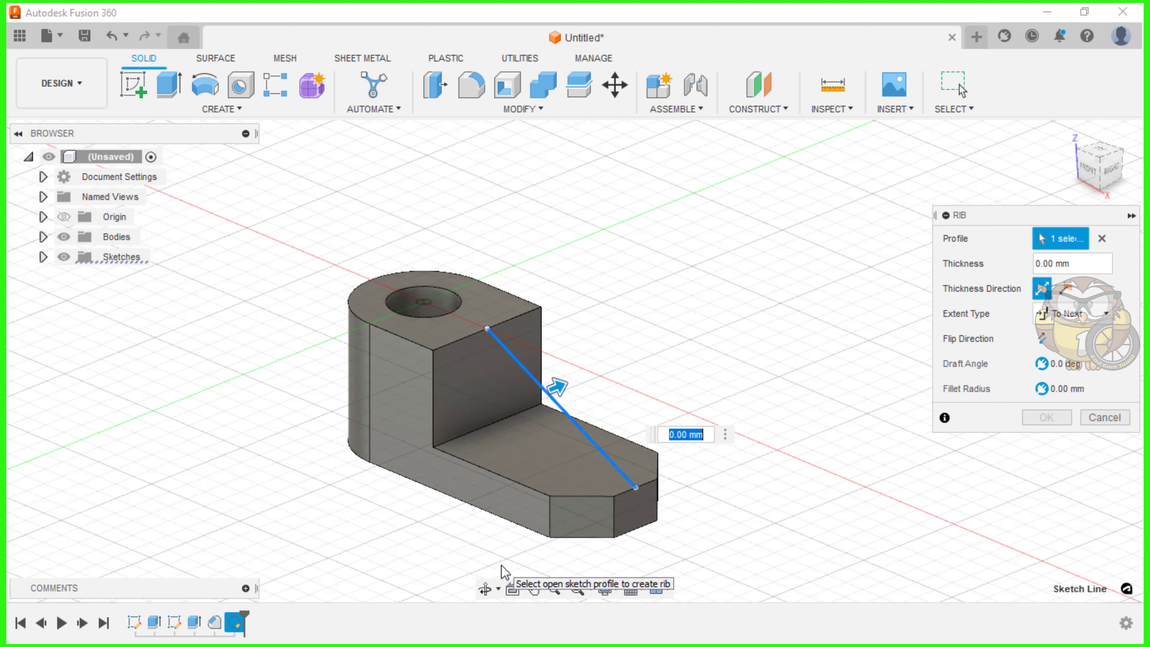
pyautogui.write('7')
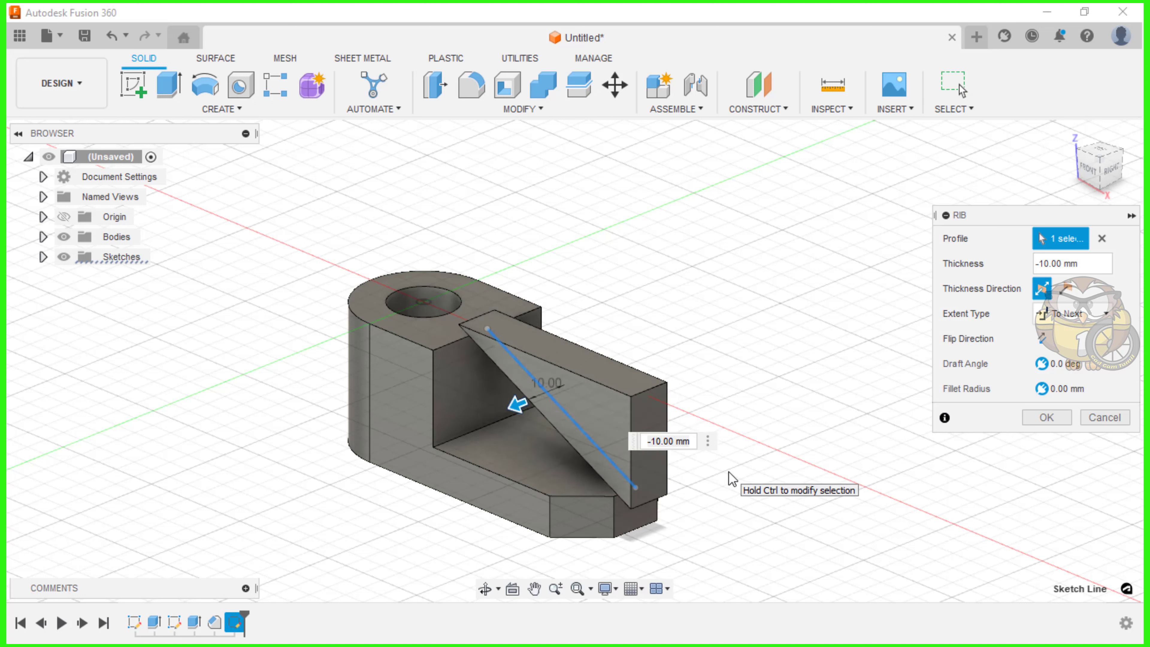
pyautogui.click(670, 442)
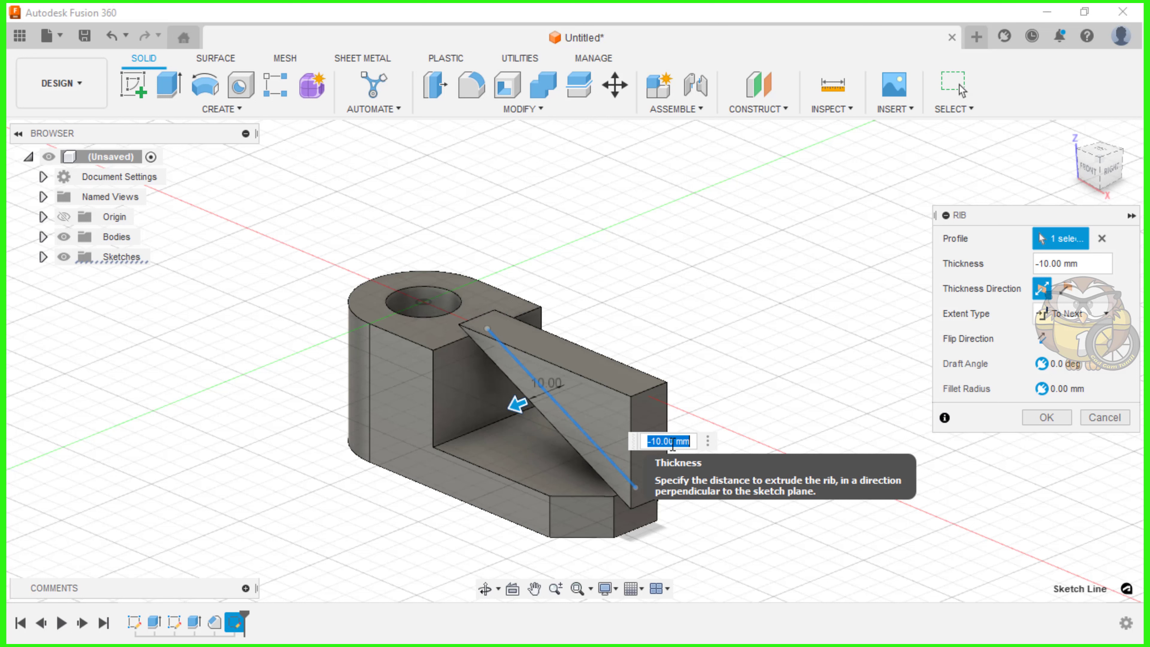
pyautogui.write('7')
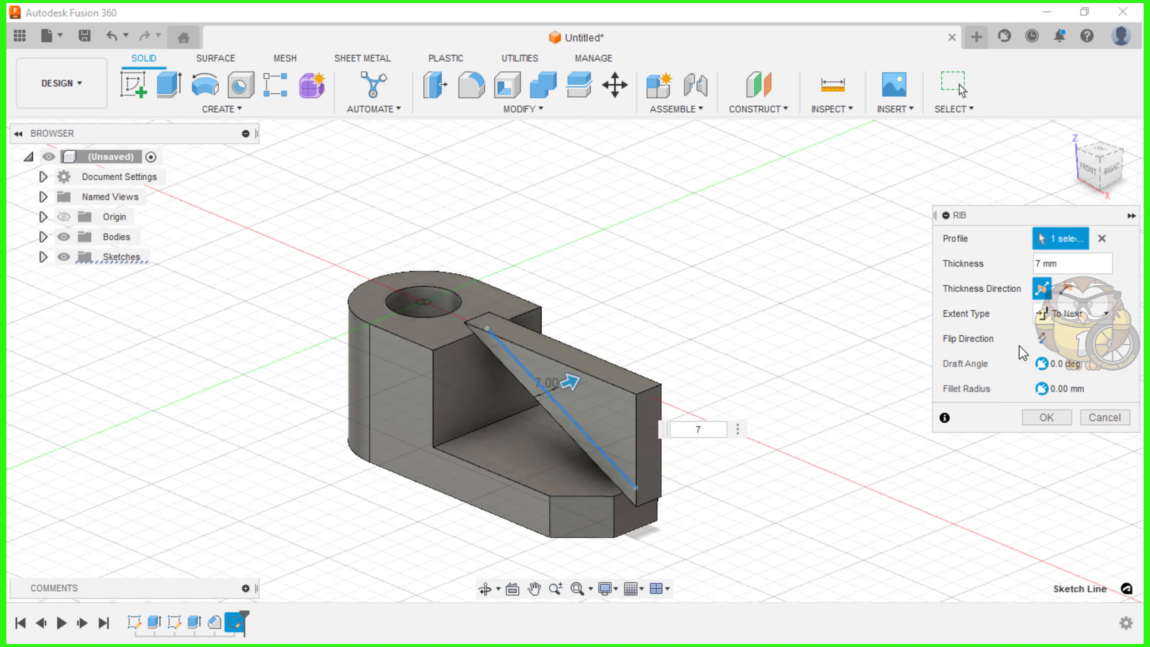
# - Flip the rib's direction toward the body, keep its thickness symmetric about the line, and create the rib
pyautogui.click(1044, 339)
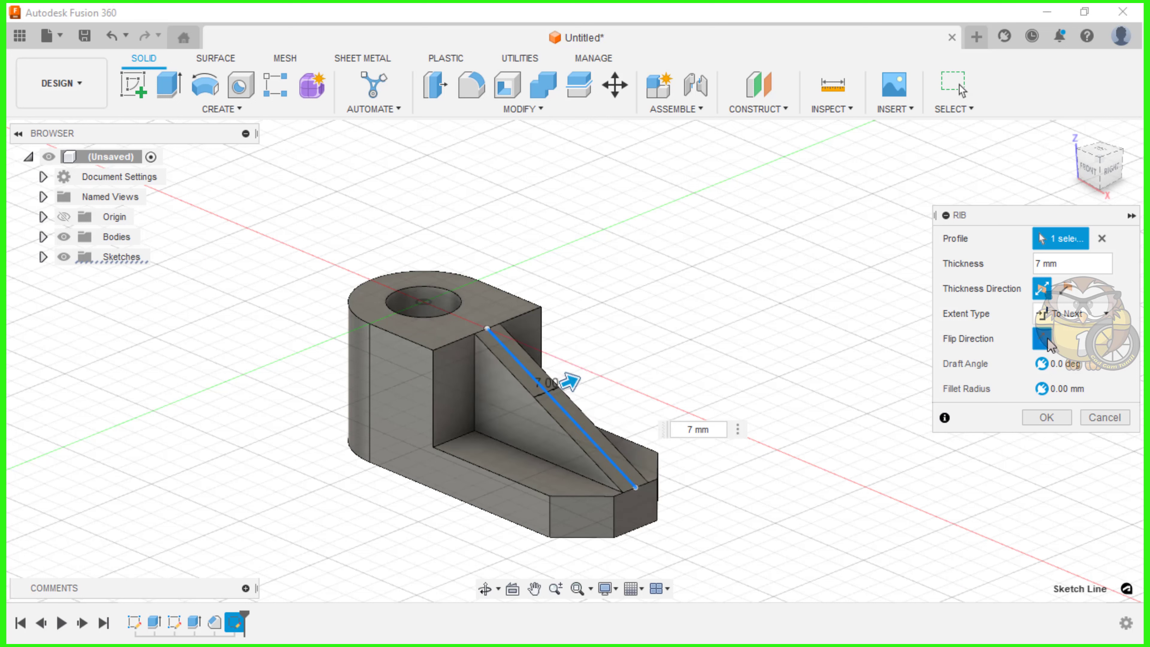
pyautogui.click(1066, 292)
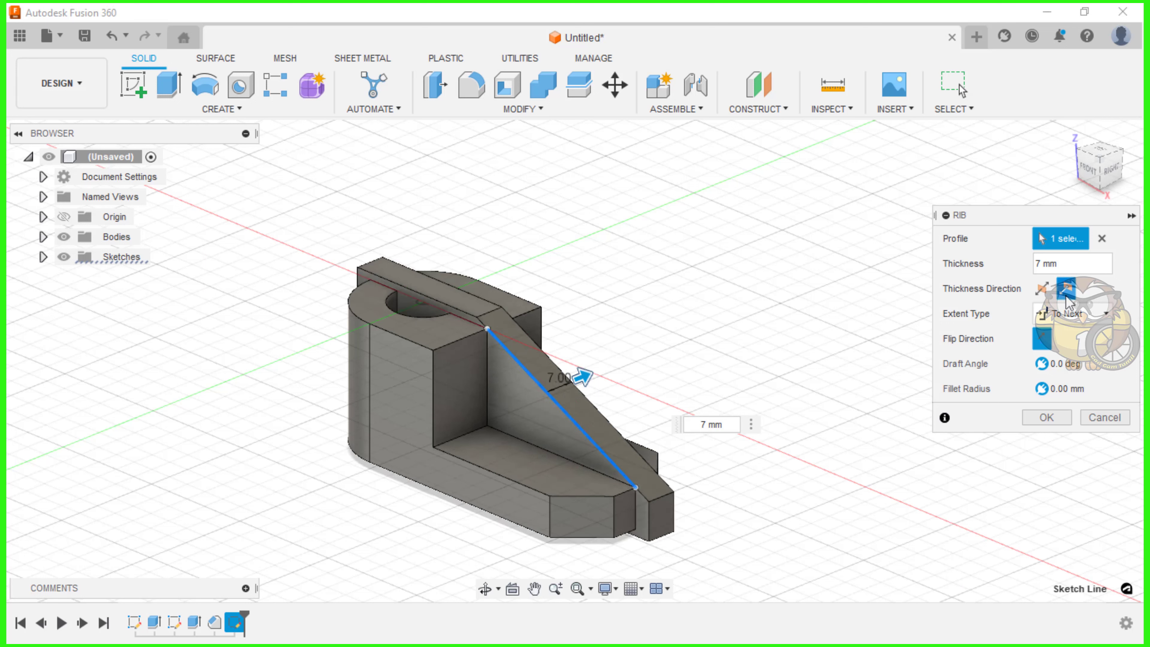
pyautogui.click(1042, 291)
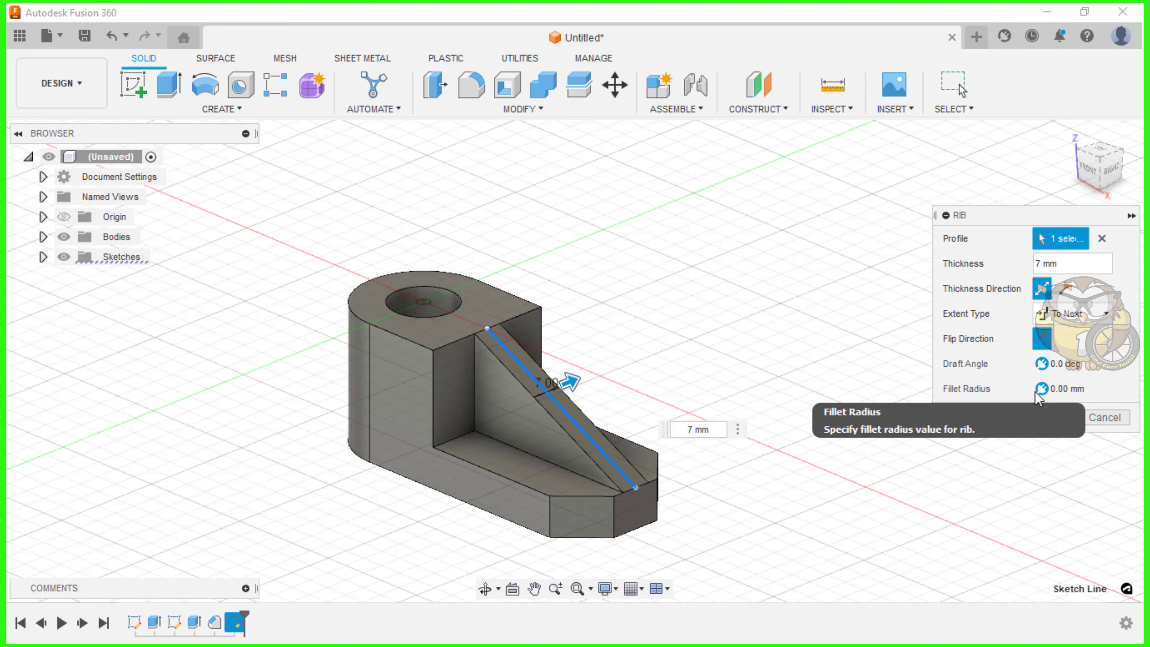
pyautogui.click(1055, 419)
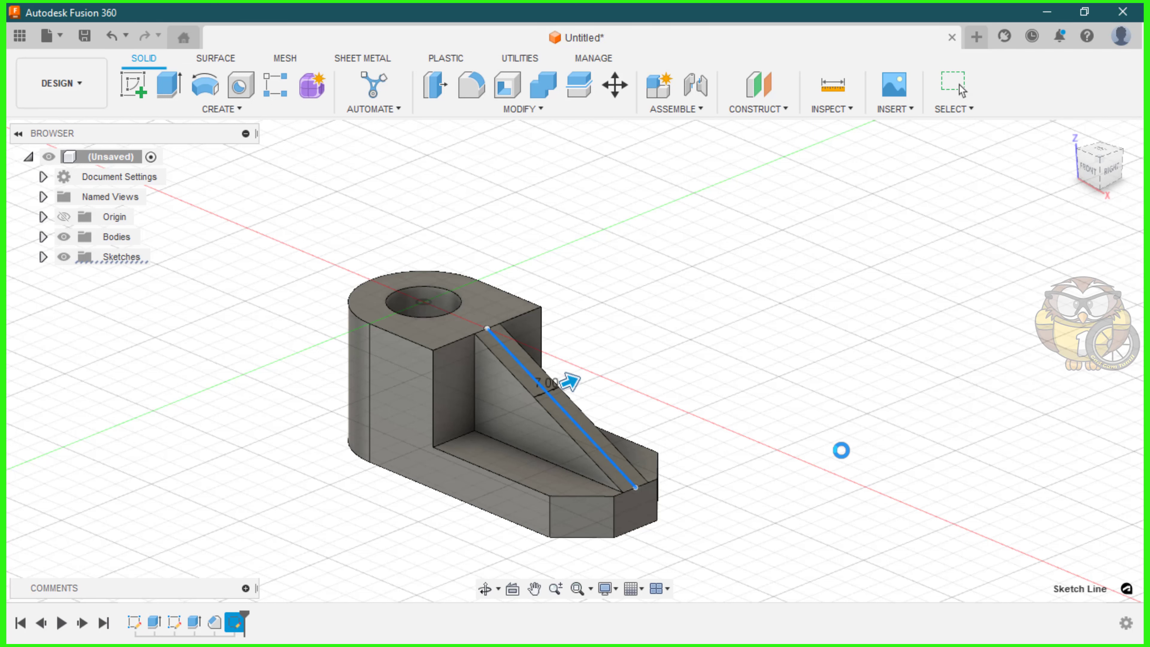
pyautogui.scroll(5, 706, 454)
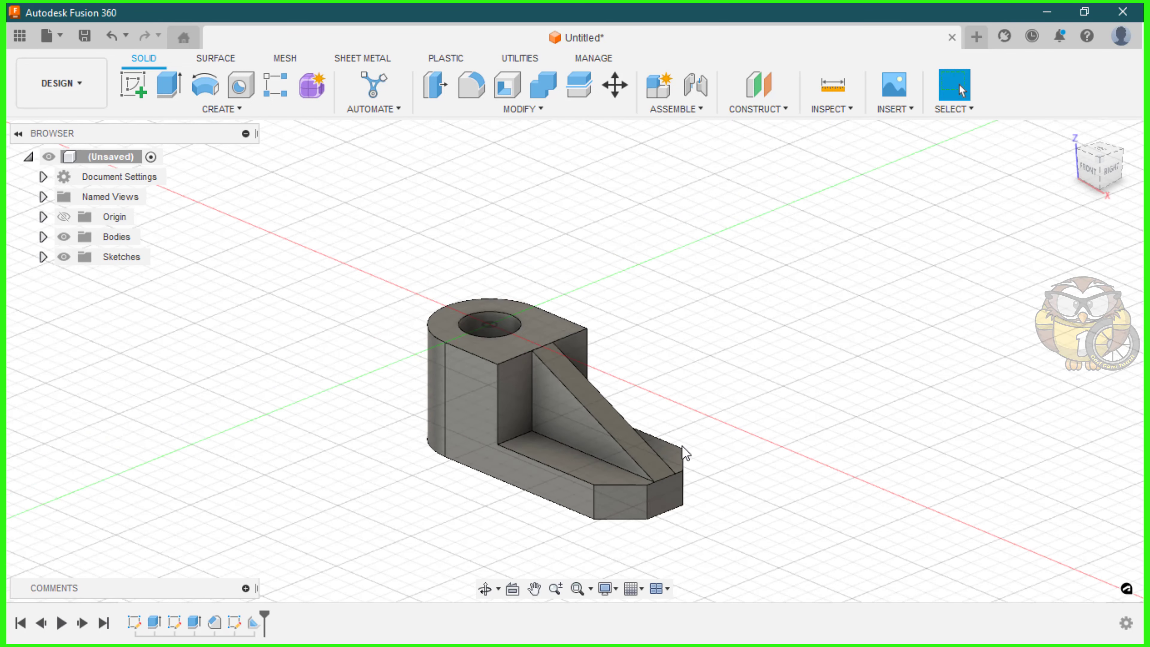
pyautogui.scroll(-2, 502, 469)
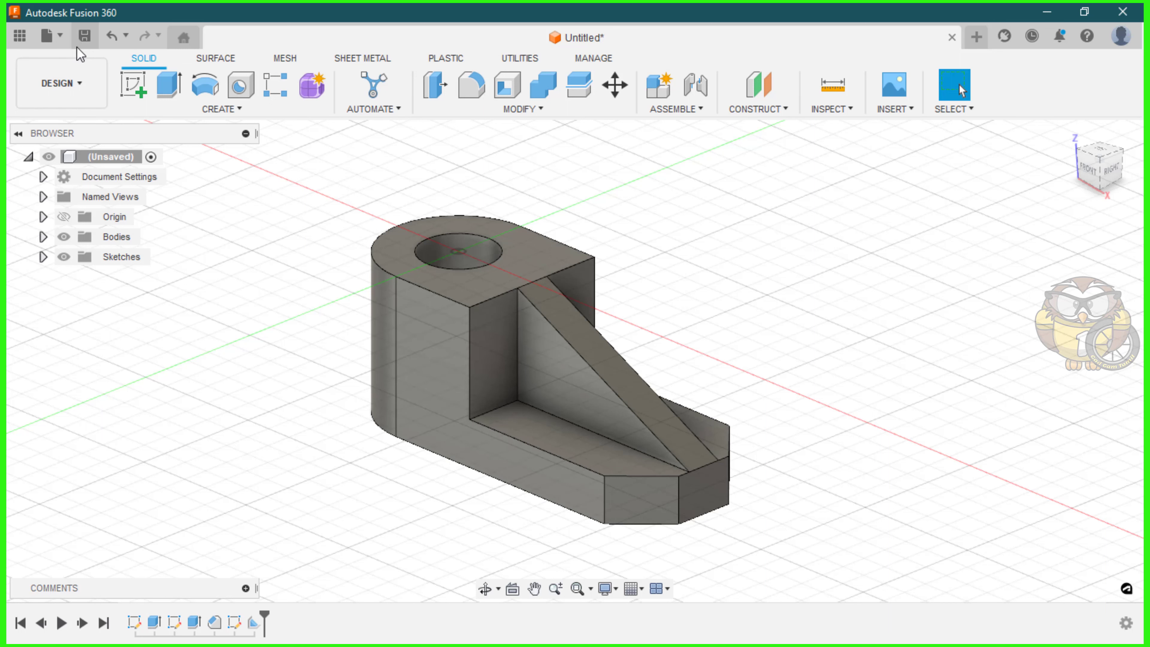
pyautogui.click(83, 36)
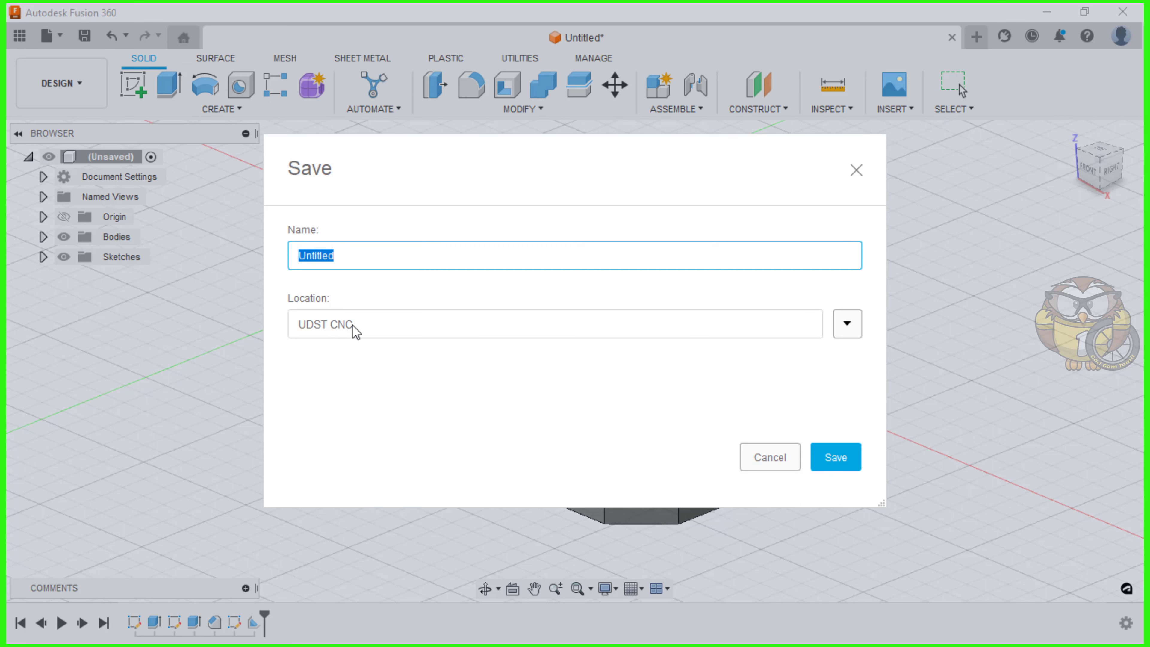
pyautogui.click(845, 330)
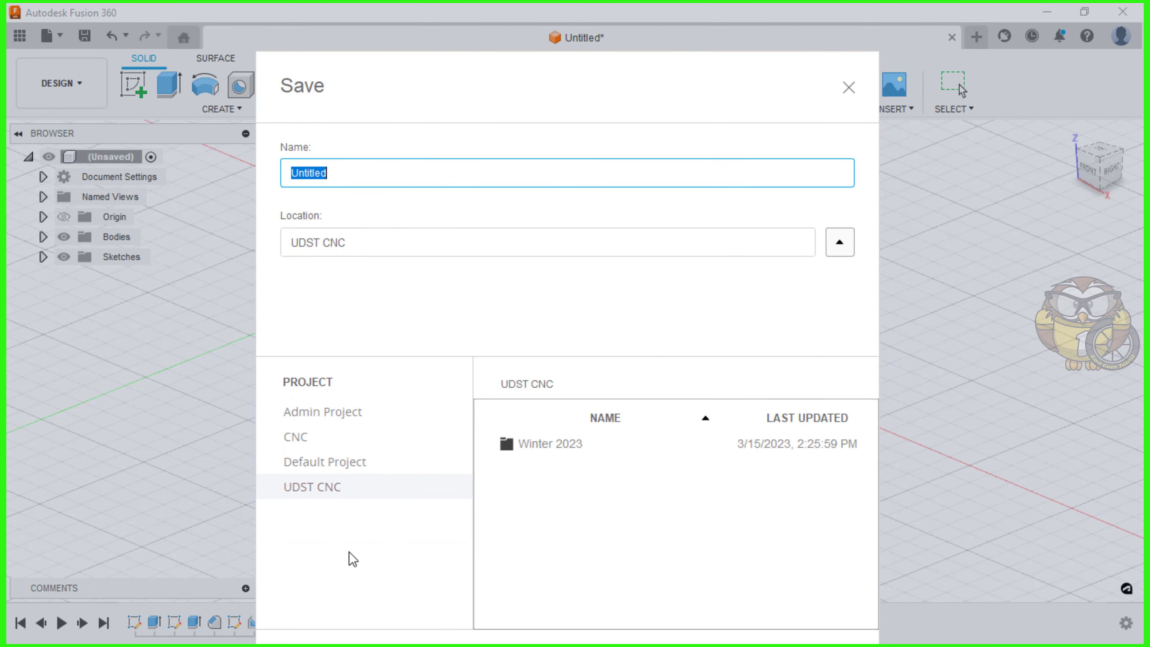
pyautogui.click(347, 539)
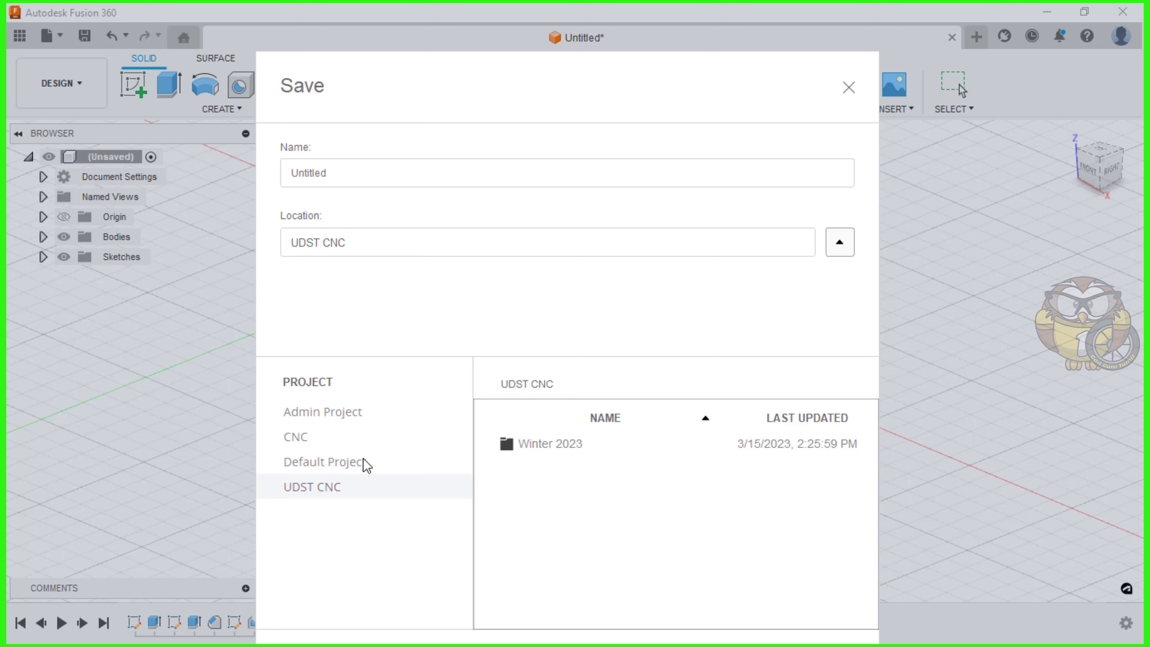
pyautogui.click(316, 411)
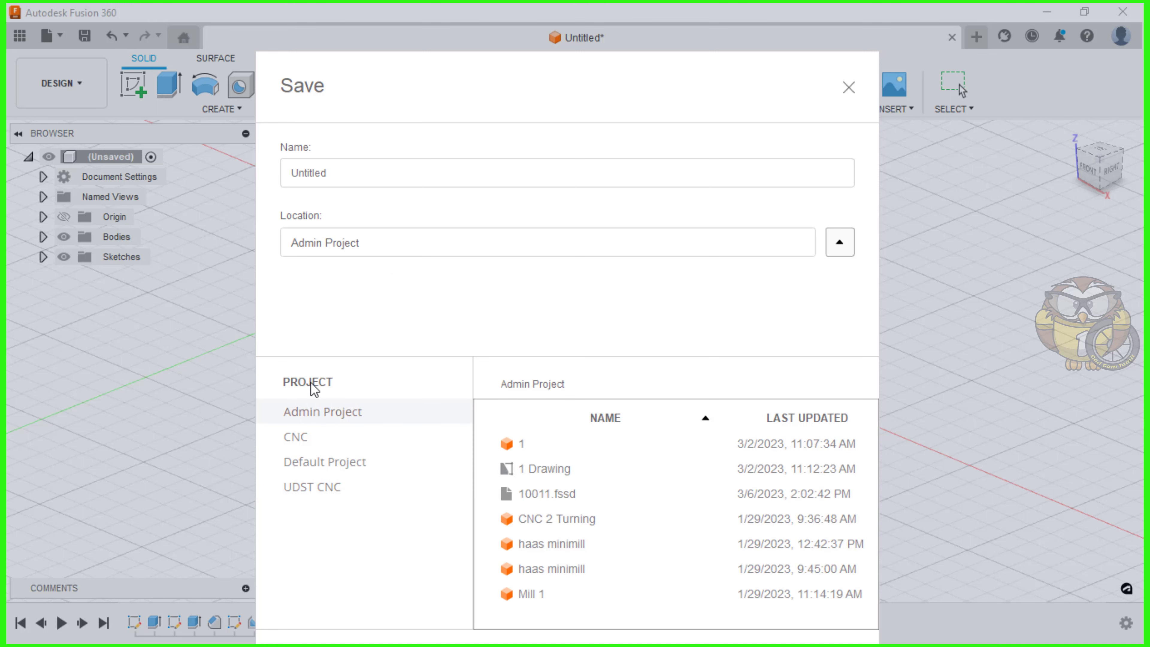
pyautogui.click(297, 436)
pyautogui.click(306, 461)
pyautogui.click(308, 486)
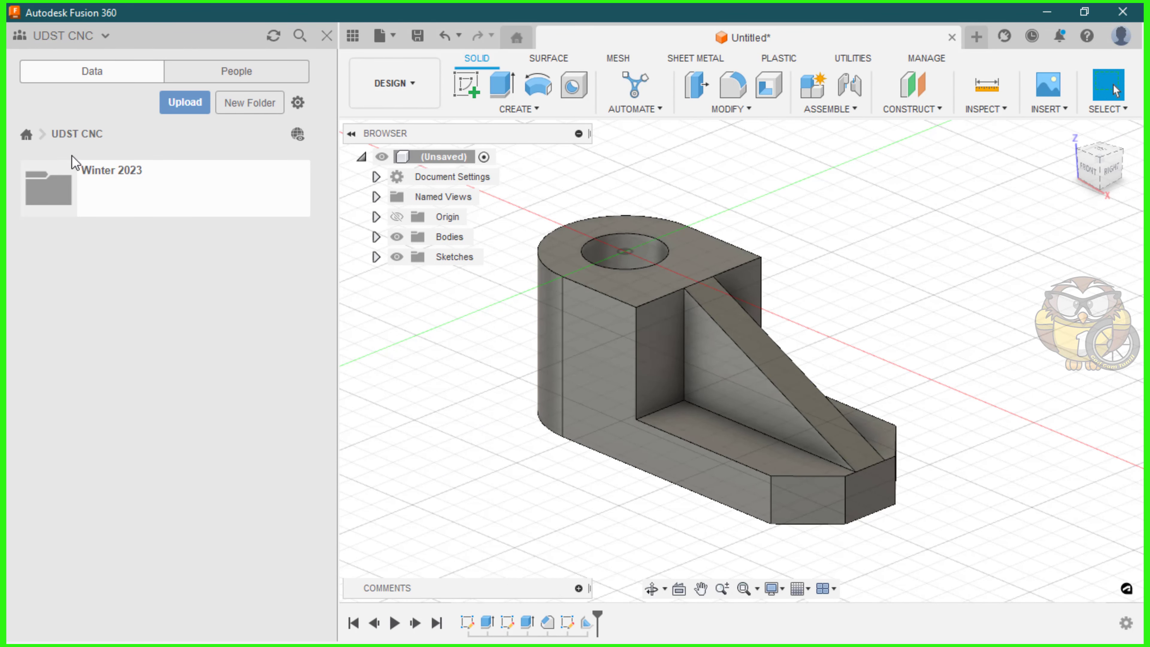
# - Create a new project named CCT WCADC in the data panel, open it, and close the panel
pyautogui.click(27, 135)
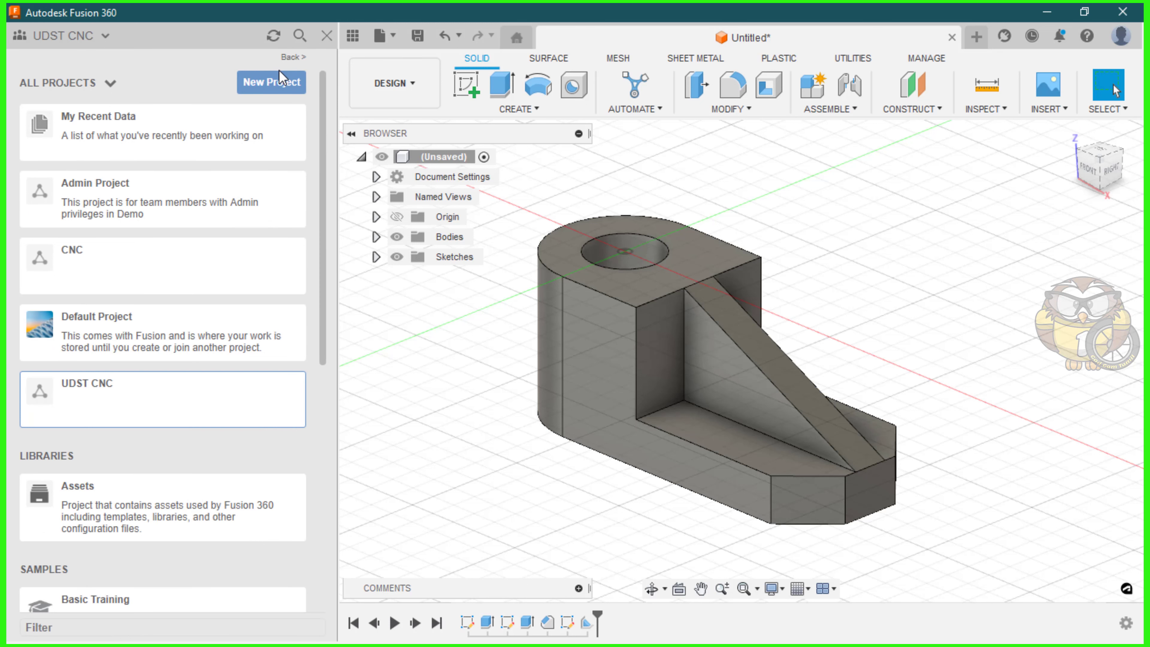
pyautogui.click(271, 82)
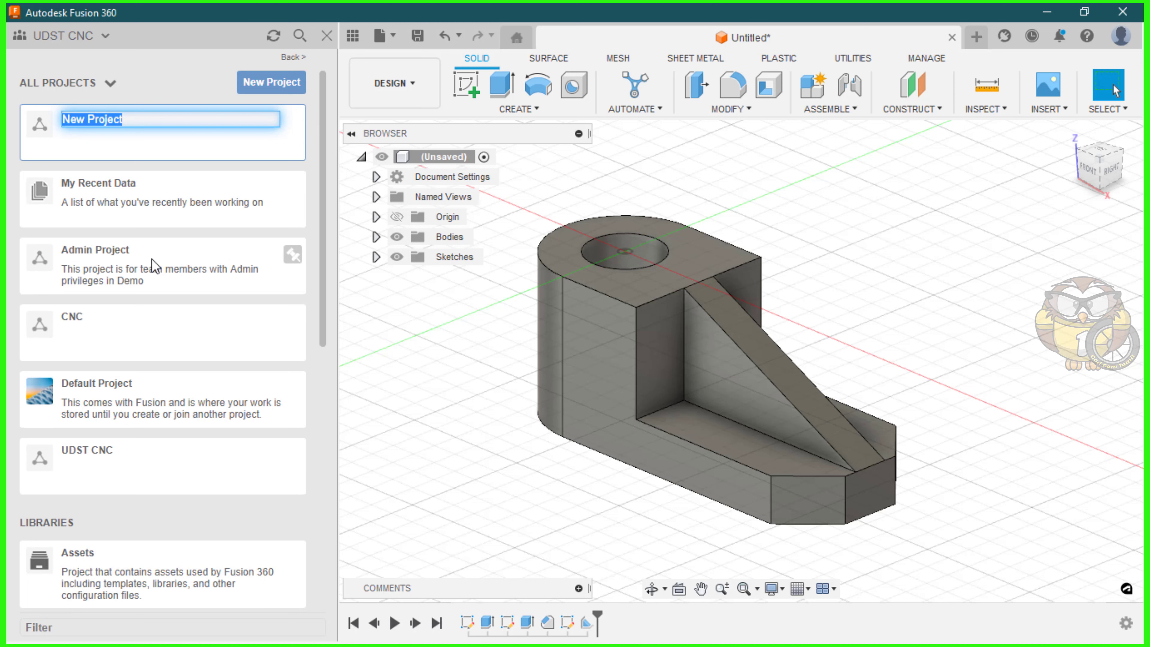
pyautogui.write('CCT')
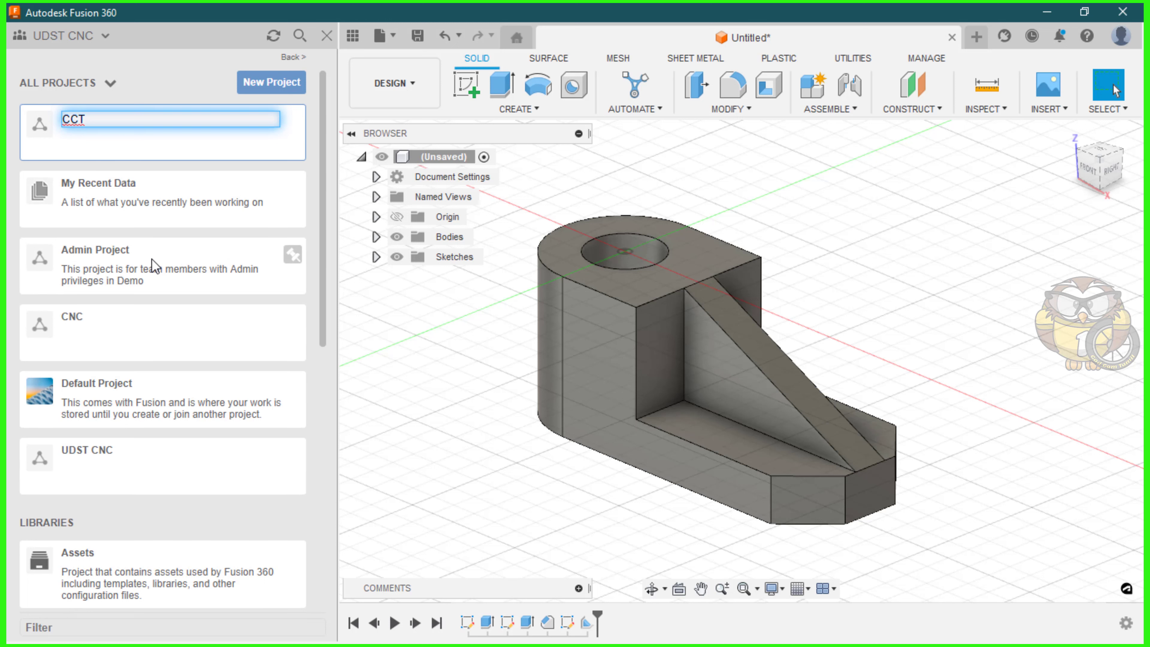
pyautogui.write(' WCADC')
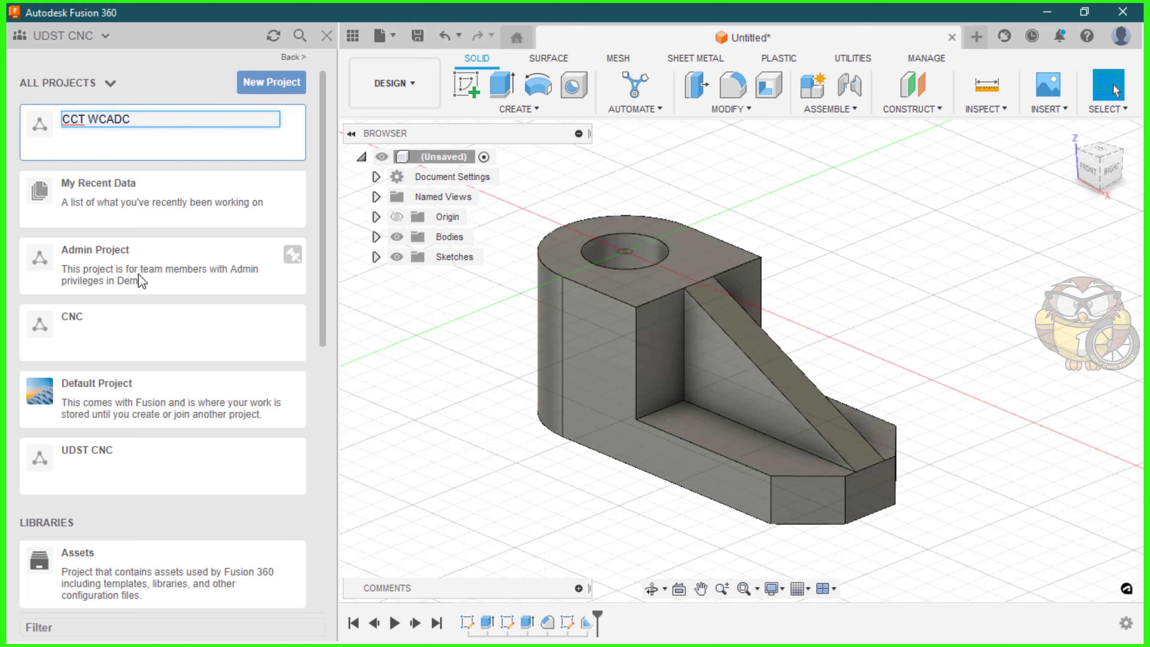
pyautogui.press('Return')
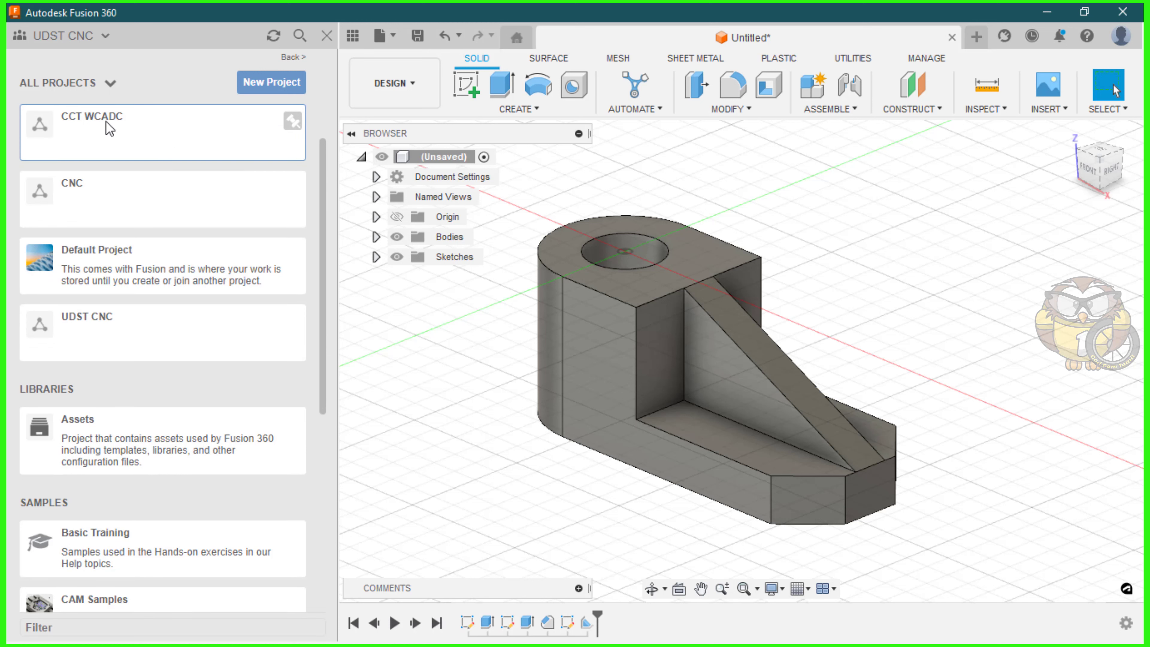
pyautogui.click(108, 129)
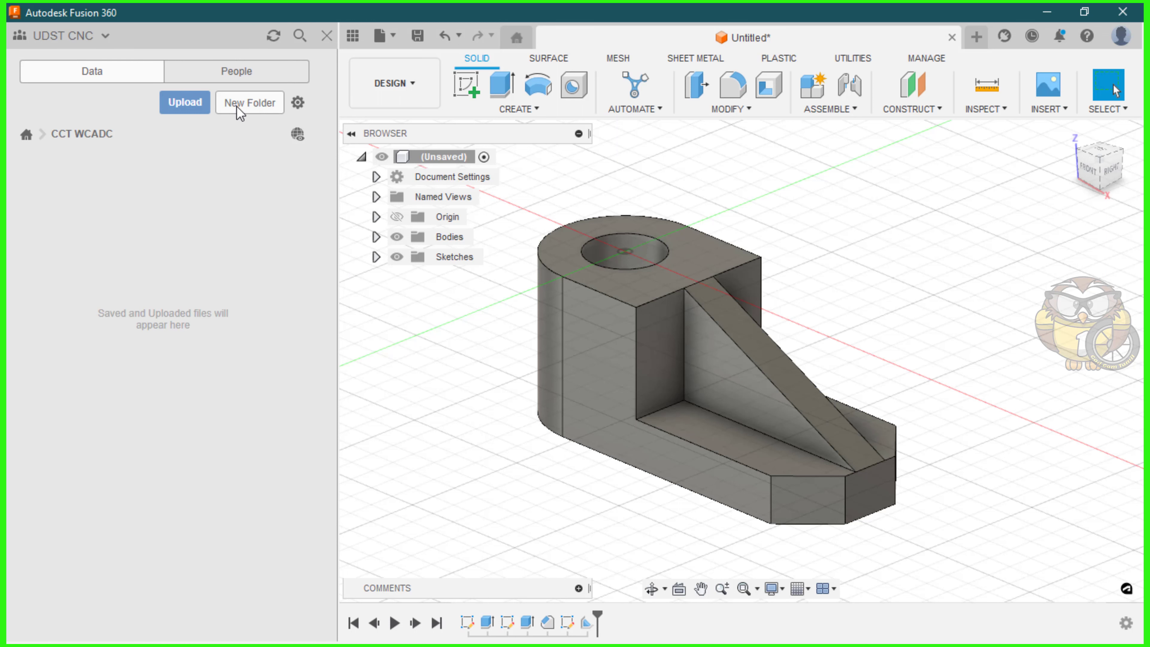
pyautogui.click(326, 36)
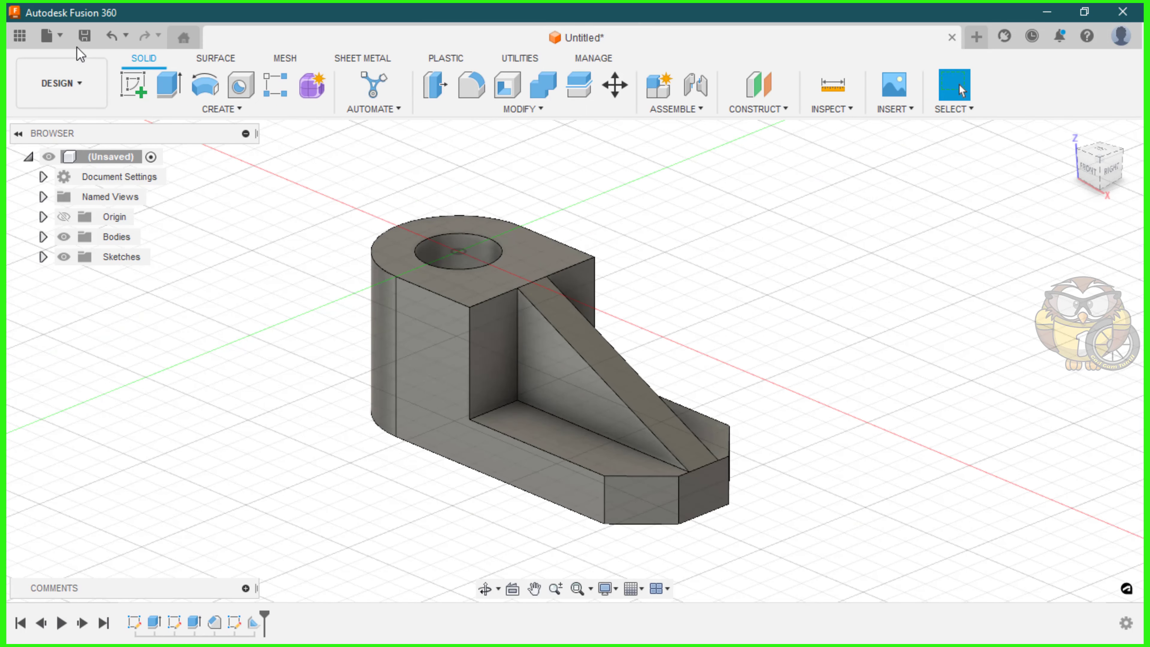
# - Save the design as C1 in the CCT WCADC project
pyautogui.click(84, 35)
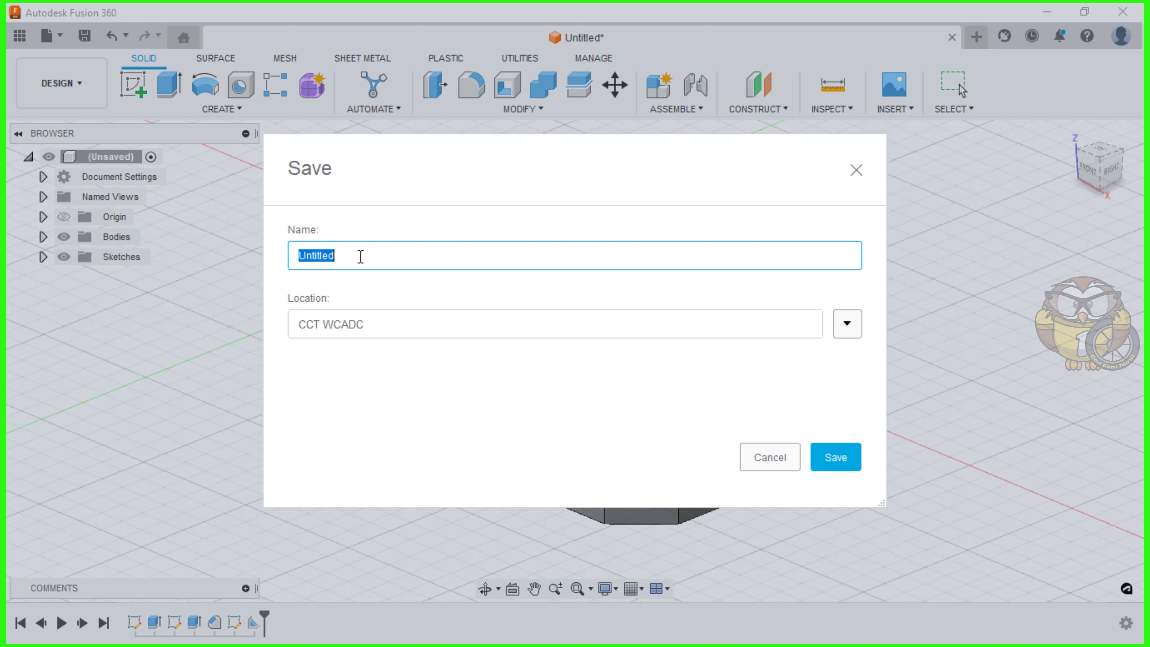
pyautogui.write('C1')
pyautogui.click(833, 458)
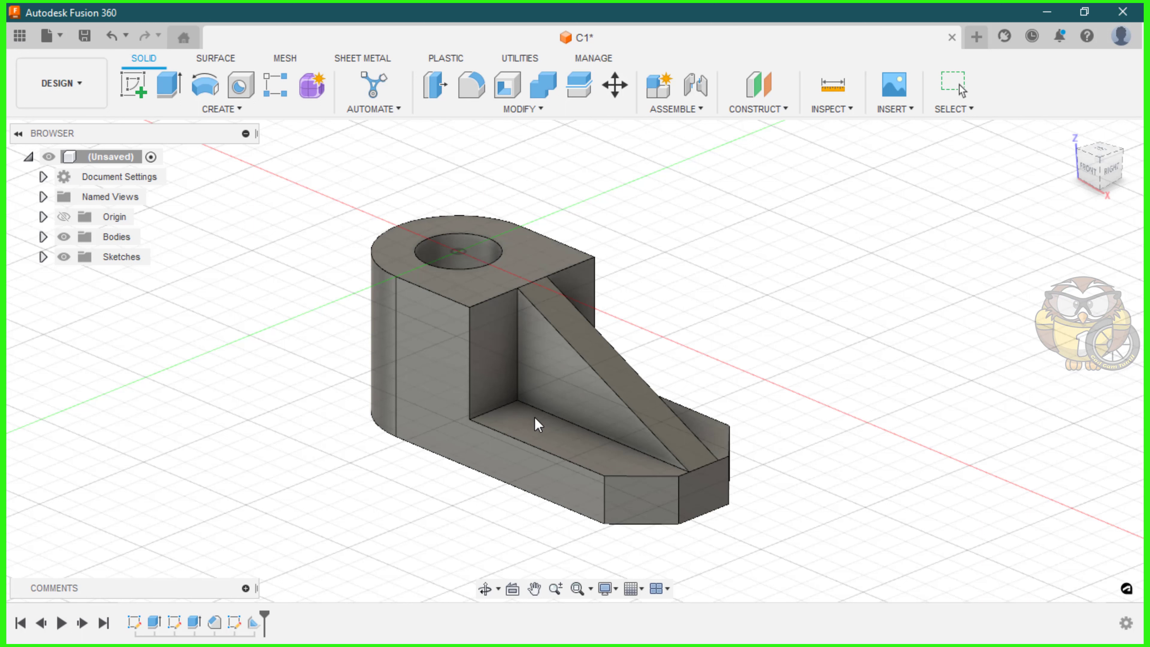
# - Create a new drawing of the full assembly from the design, from scratch, with ISO standard, mm units and an A4 (210mm x 297mm) sheet
pyautogui.click(79, 85)
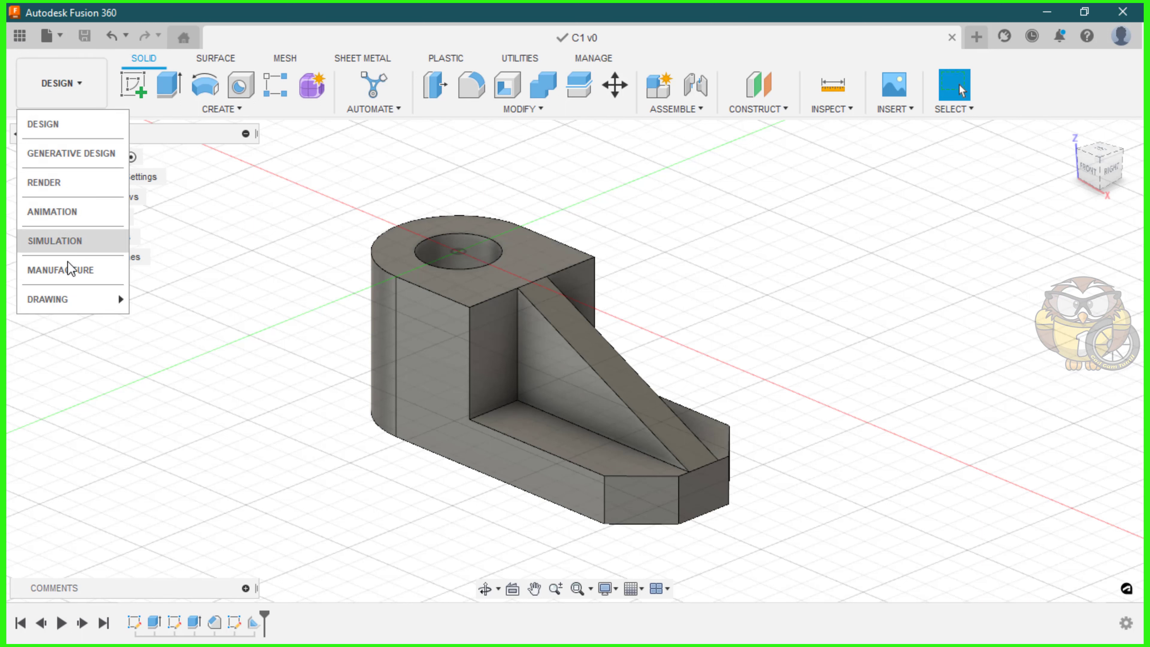
pyautogui.moveTo(64, 300)
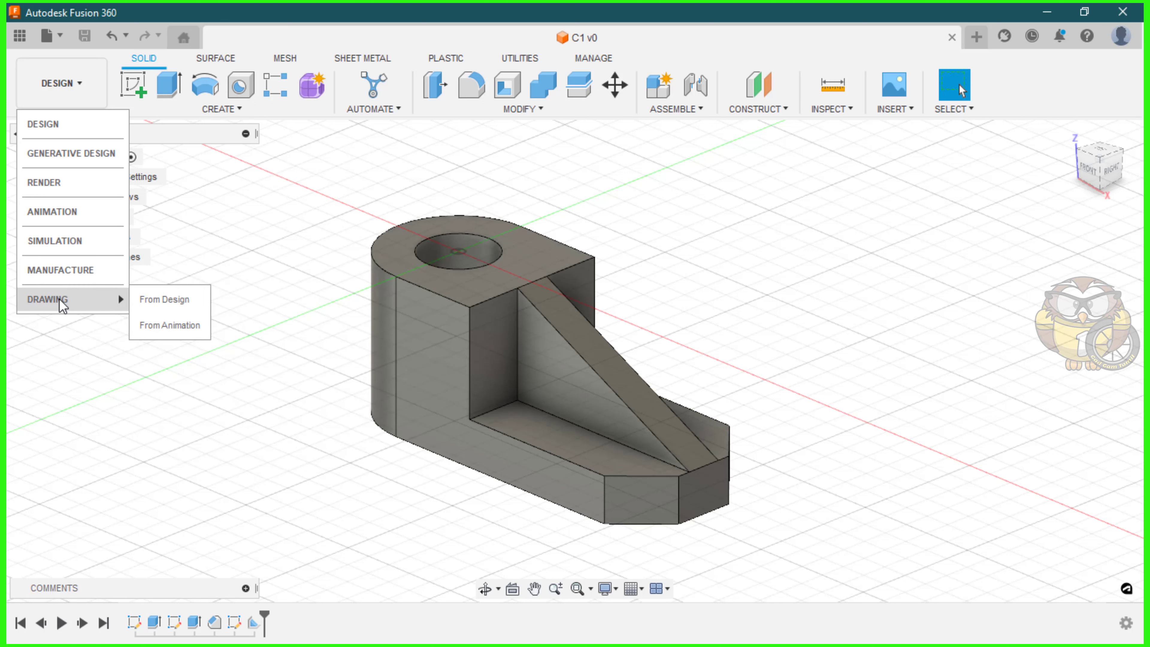
pyautogui.click(195, 301)
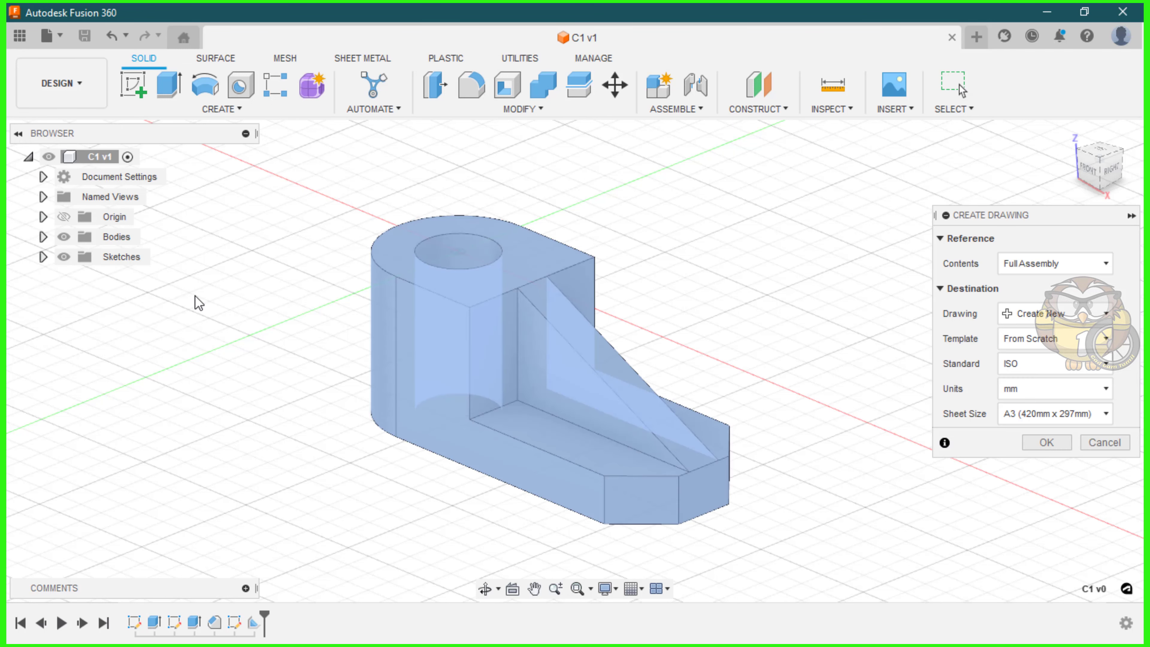
pyautogui.moveTo(1032, 221)
pyautogui.mouseDown()
pyautogui.moveTo(875, 170)
pyautogui.moveTo(706, 90)
pyautogui.mouseUp()
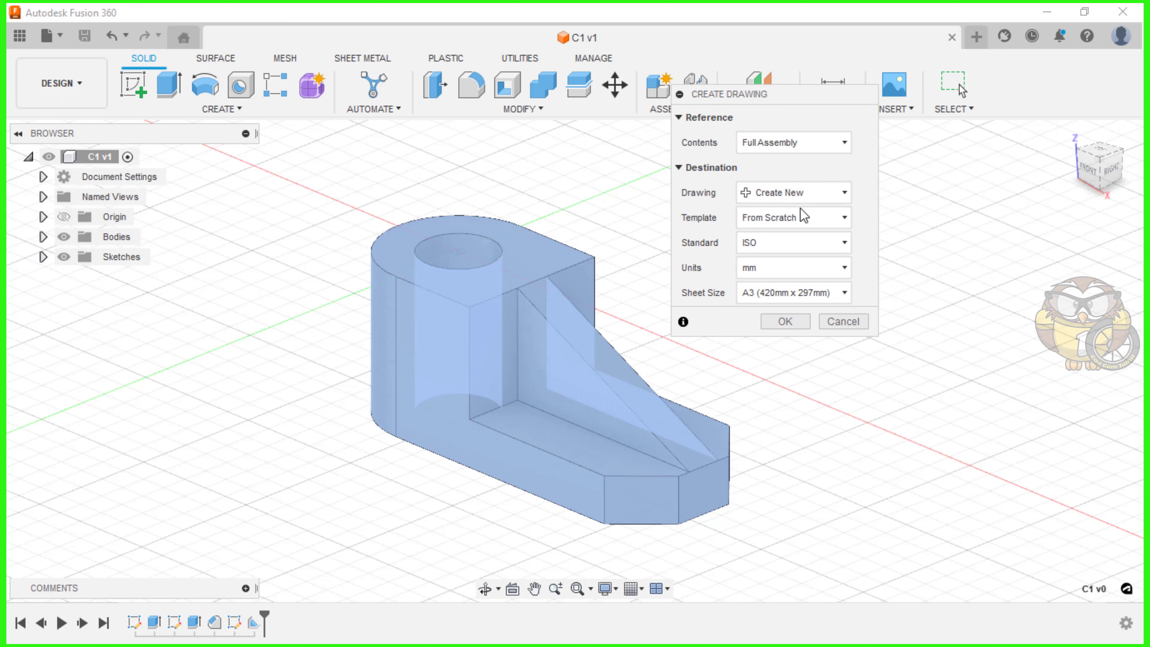
pyautogui.click(827, 216)
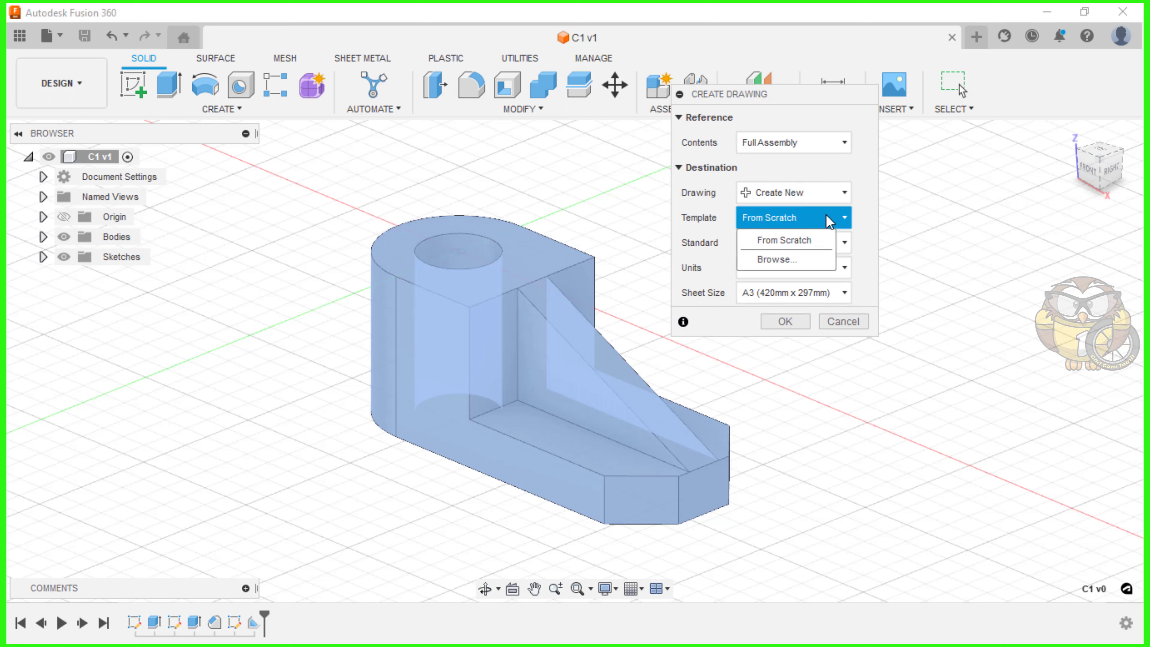
pyautogui.click(829, 219)
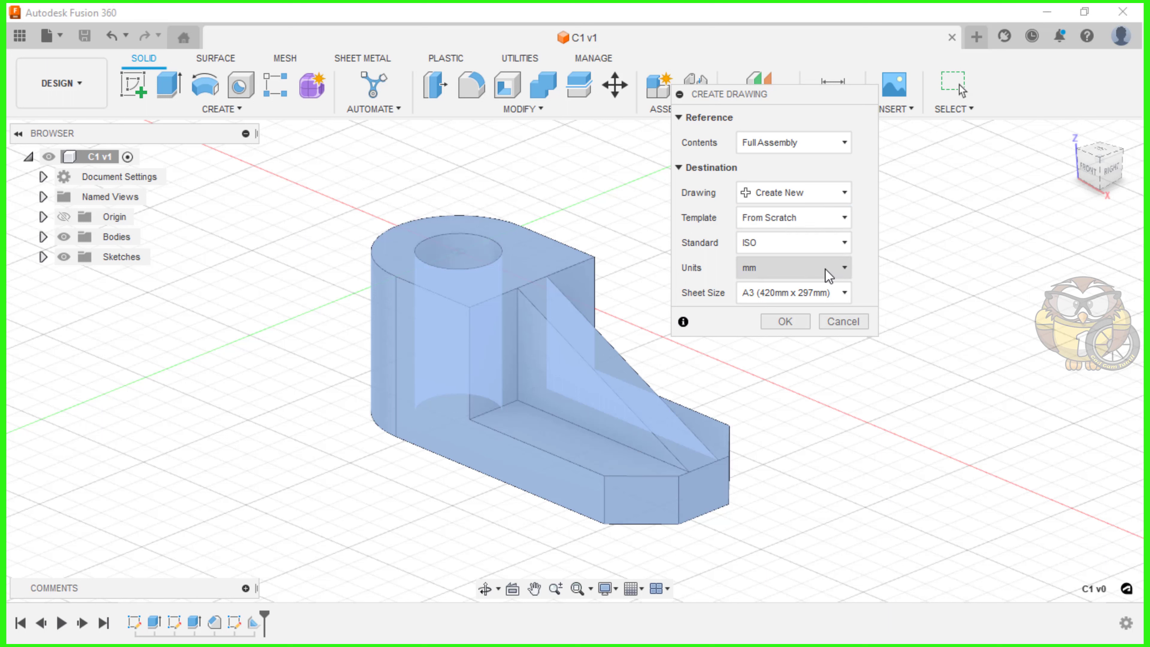
pyautogui.click(842, 295)
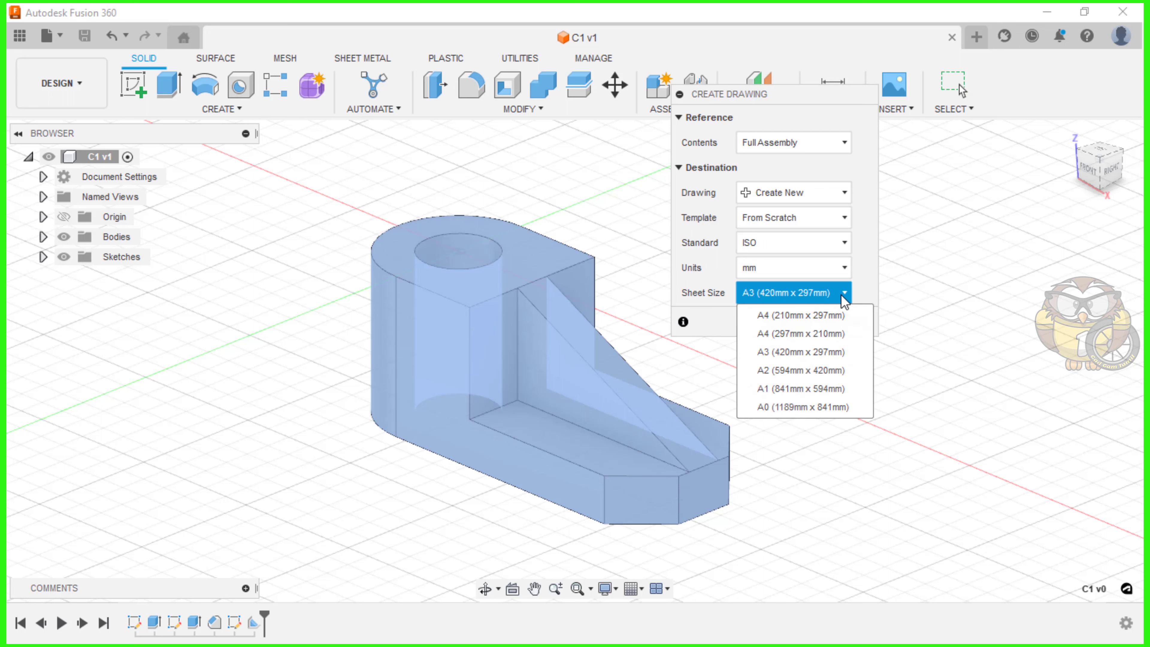
pyautogui.click(825, 315)
pyautogui.click(826, 322)
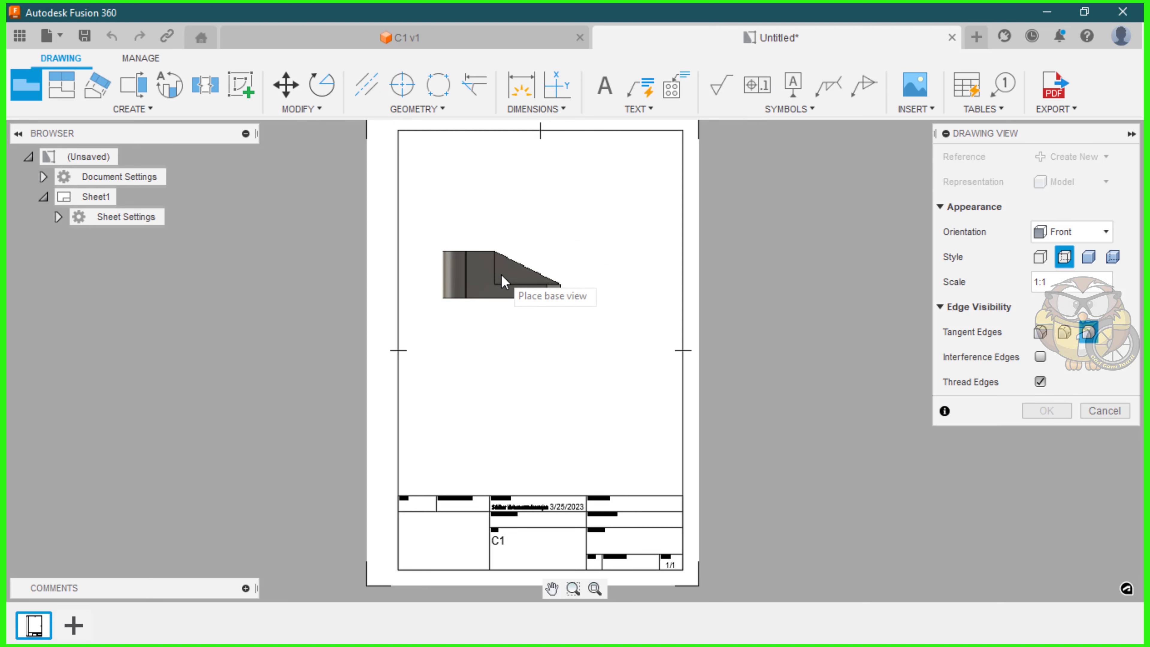
# - Place a front base view at 1:1 scale on the upper half of the sheet, styled with visible and hidden edges
pyautogui.click(501, 275)
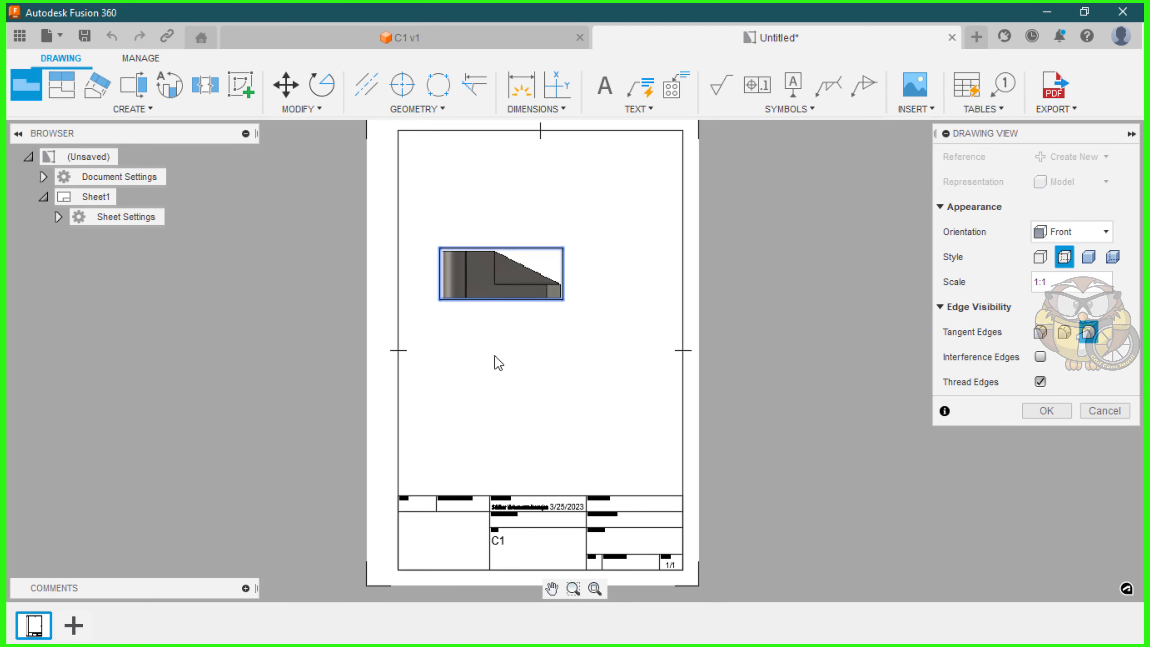
pyautogui.scroll(-1, 495, 356)
pyautogui.scroll(1, 495, 357)
pyautogui.scroll(1, 465, 373)
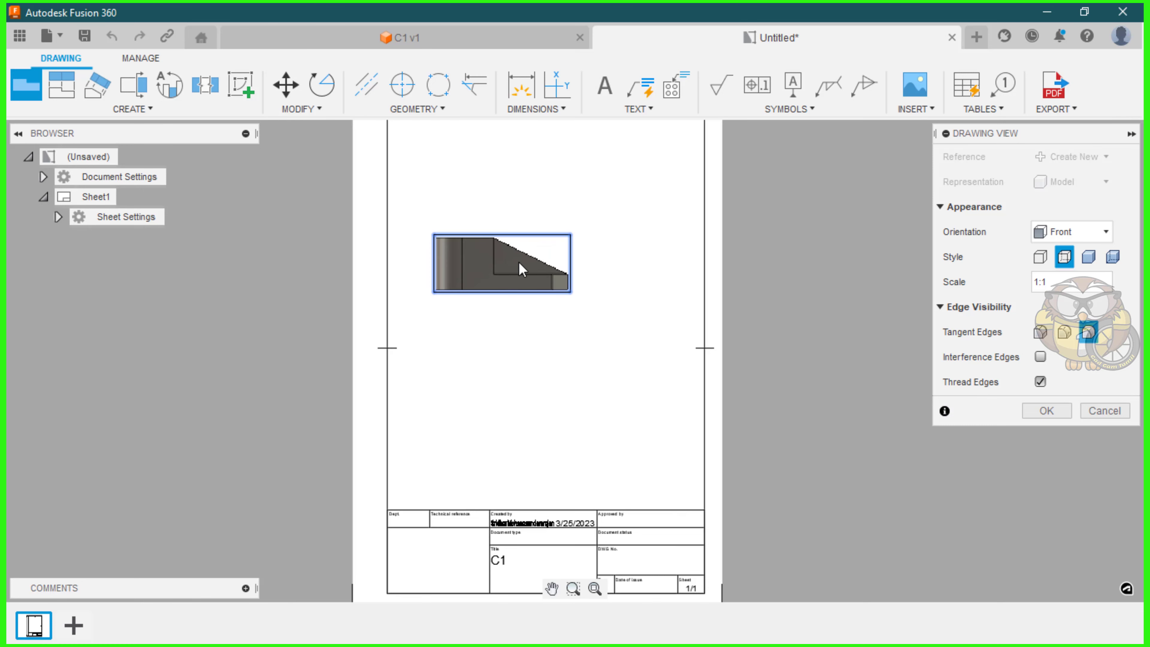
pyautogui.scroll(-2, 566, 236)
pyautogui.scroll(4, 627, 227)
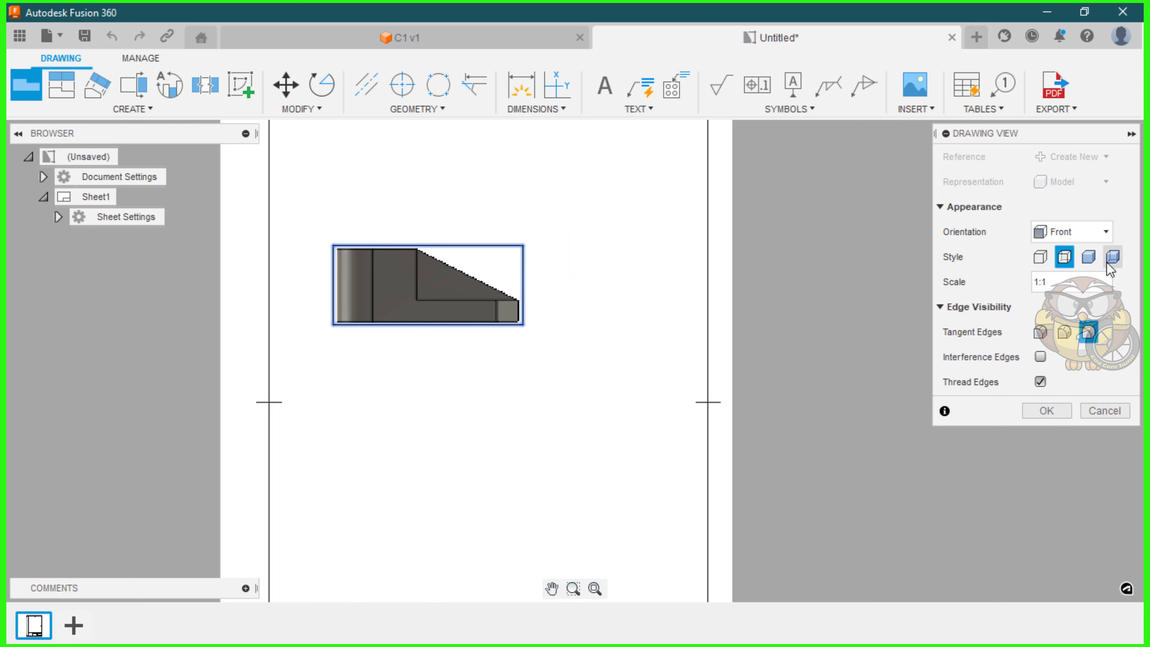
pyautogui.click(1040, 257)
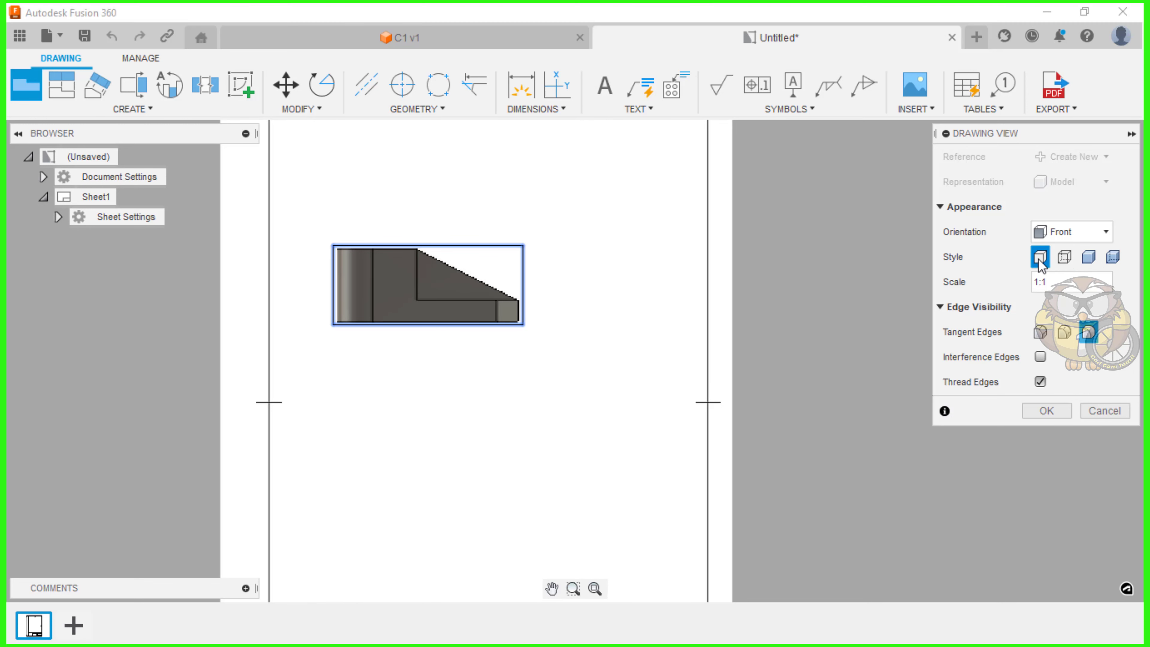
pyautogui.click(1064, 257)
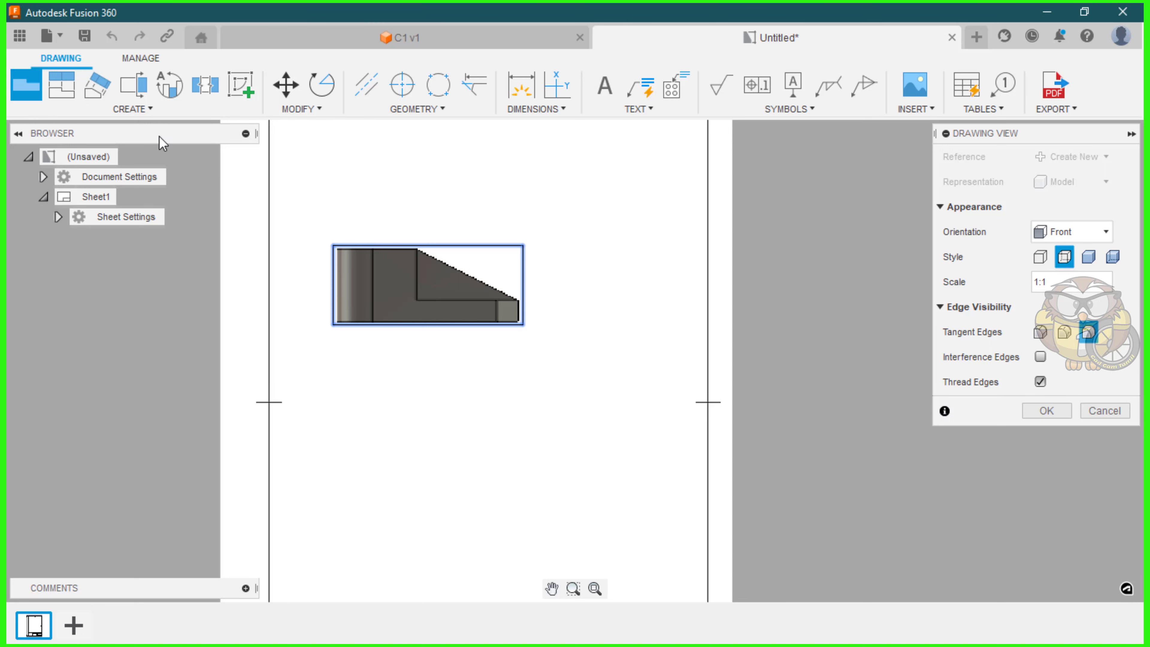
# - Project a top view from the front view and place it directly below it
pyautogui.click(59, 92)
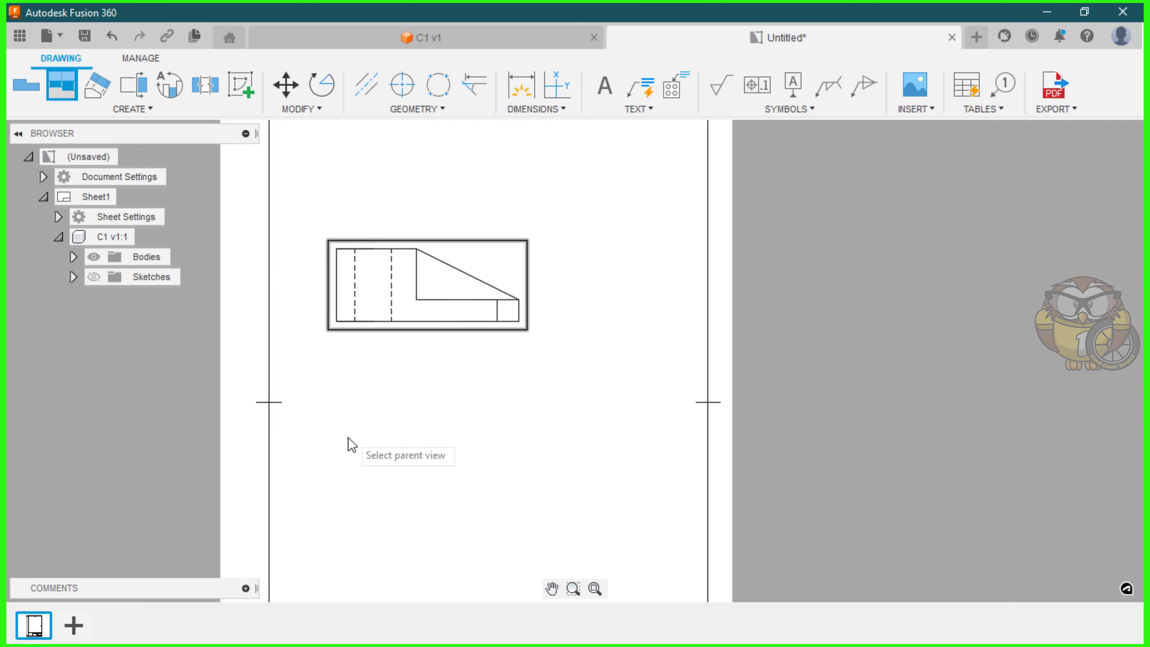
pyautogui.click(386, 319)
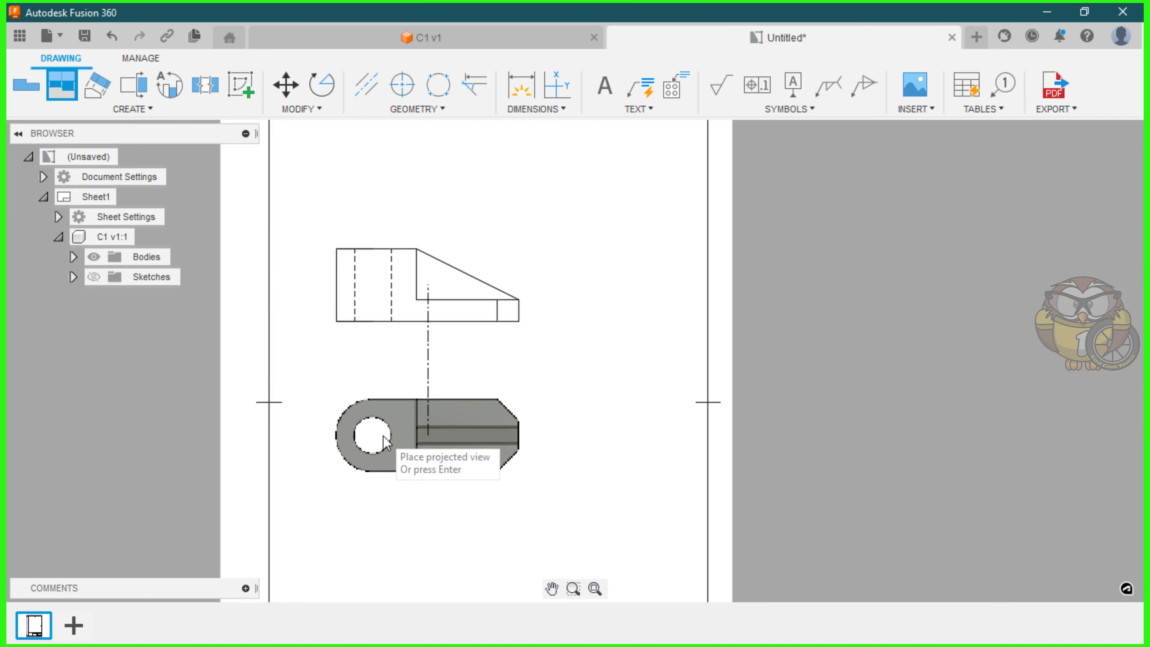
pyautogui.click(384, 435)
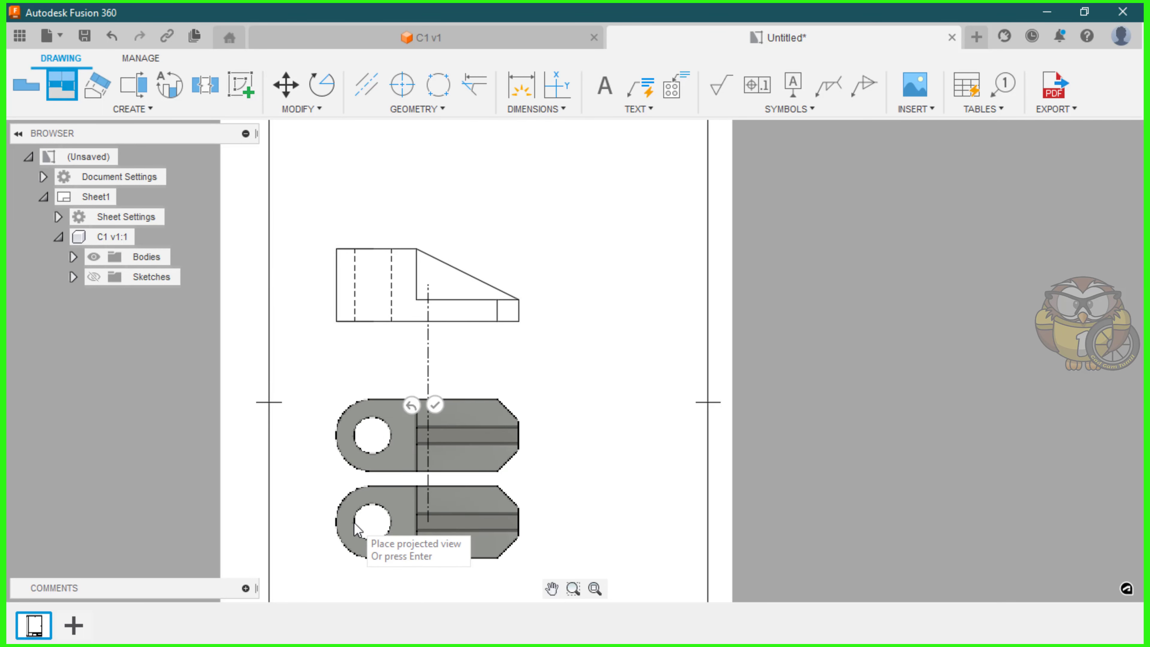
pyautogui.click(434, 405)
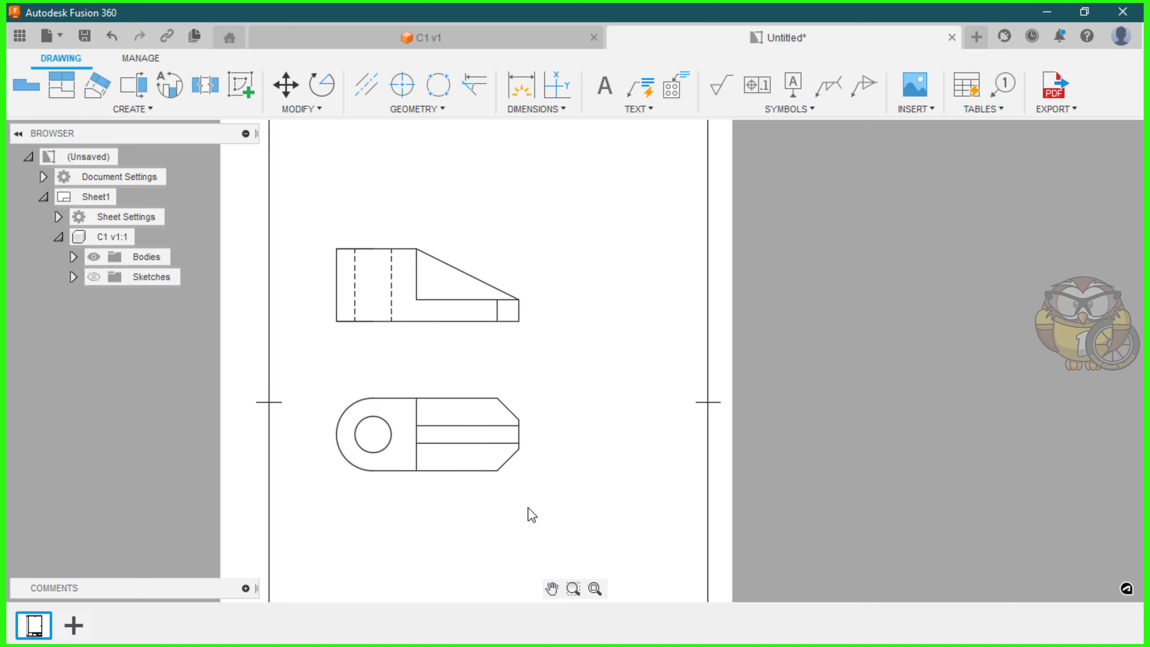
# - Project an isometric view from the front view and move it to the sheet's upper right corner
pyautogui.click(453, 321)
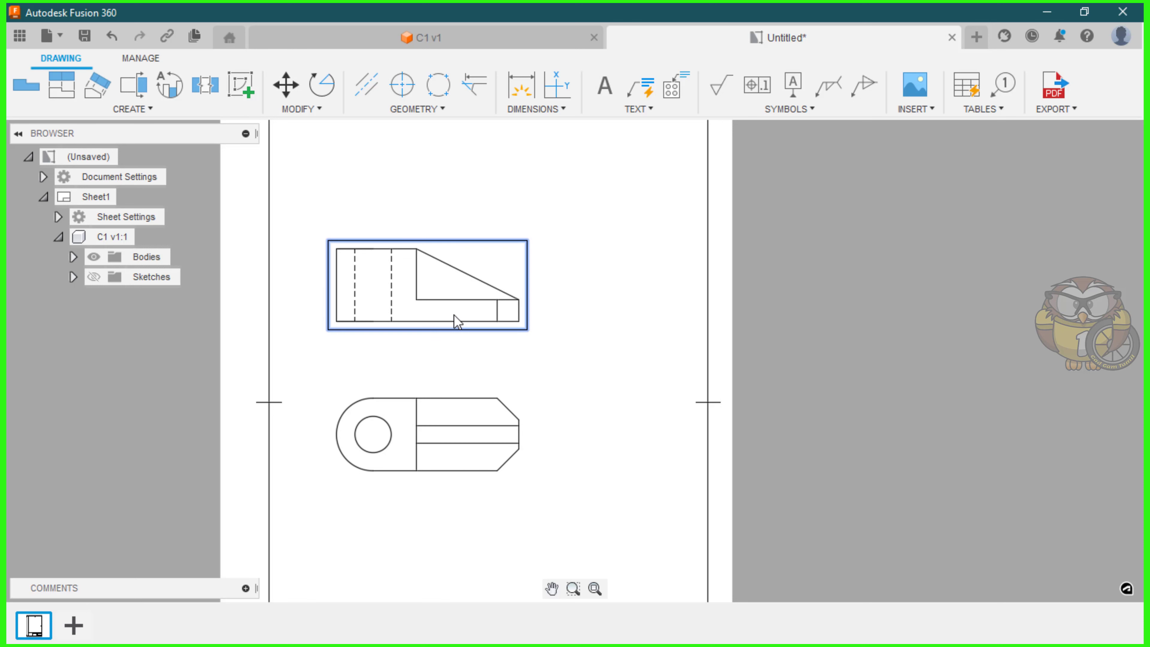
pyautogui.click(62, 85)
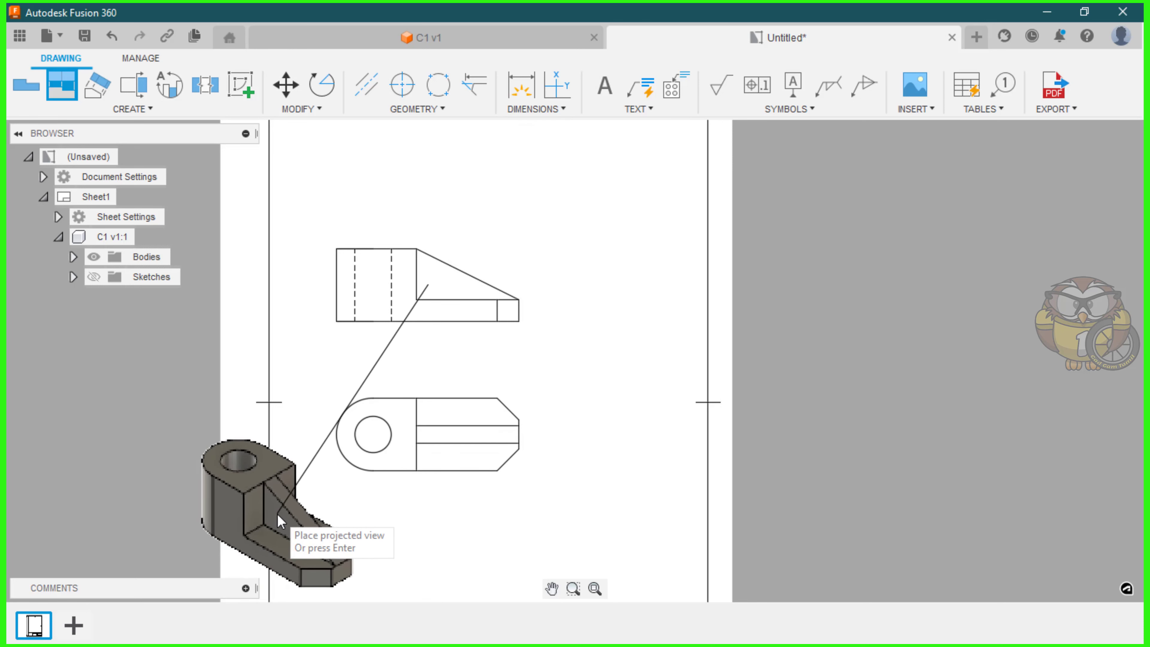
pyautogui.click(279, 551)
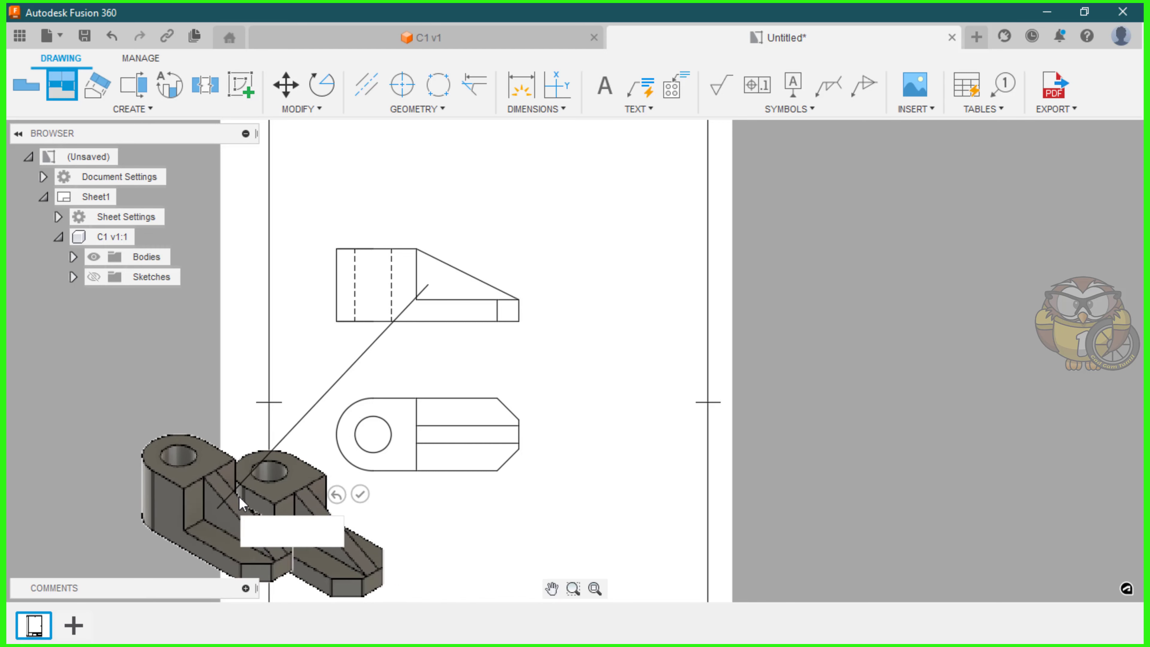
pyautogui.click(359, 494)
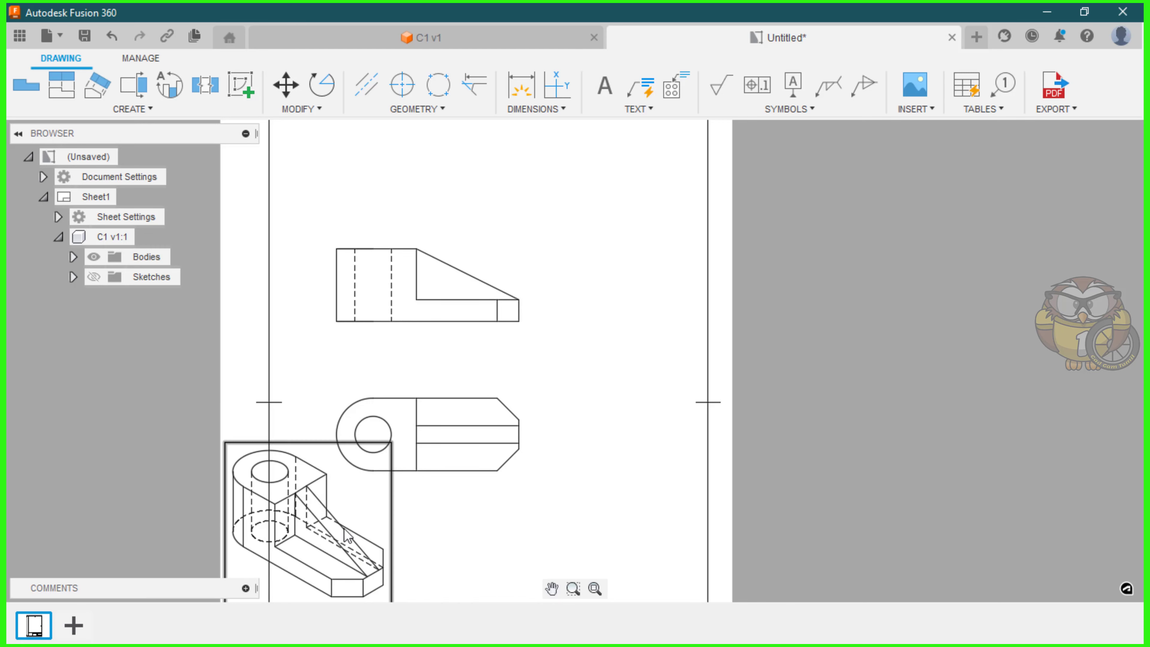
pyautogui.moveTo(362, 506); pyautogui.dragTo(653, 194)
pyautogui.click(654, 195)
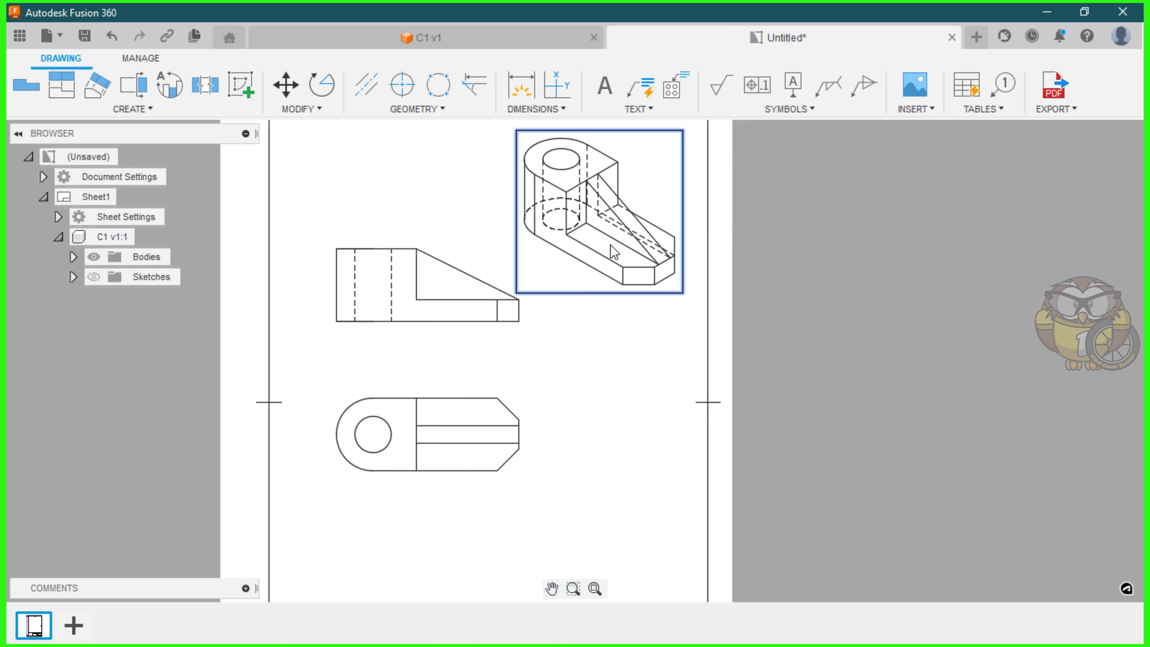
# - Change the isometric view's style to shaded without hidden edges
pyautogui.doubleClick(611, 246)
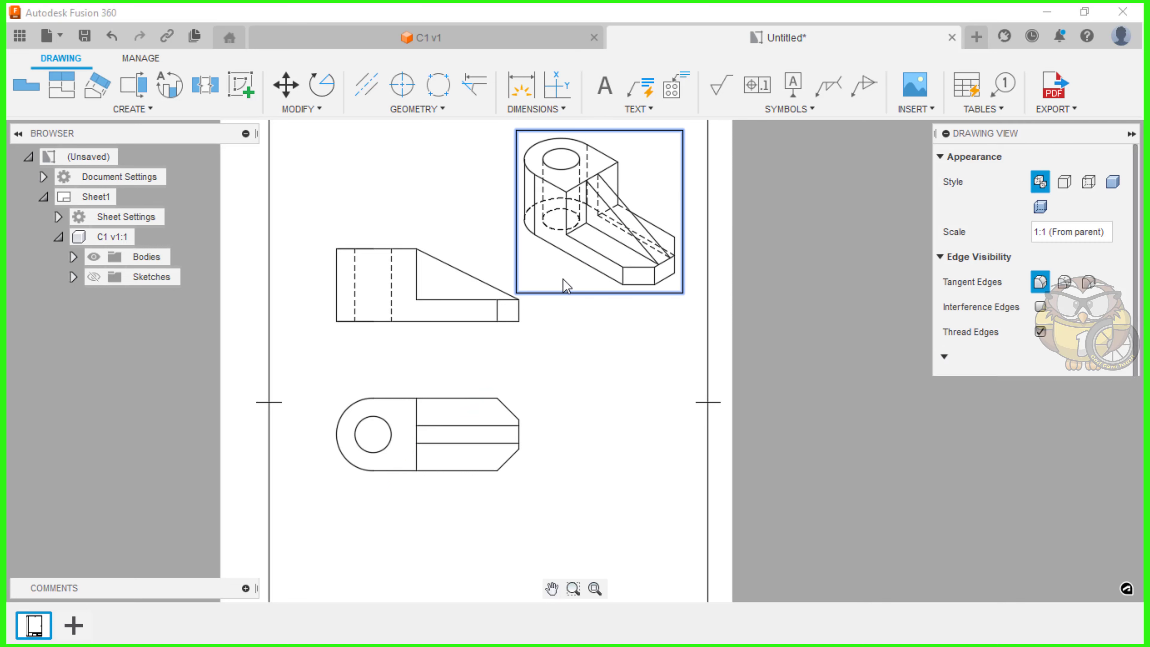
pyautogui.click(1113, 182)
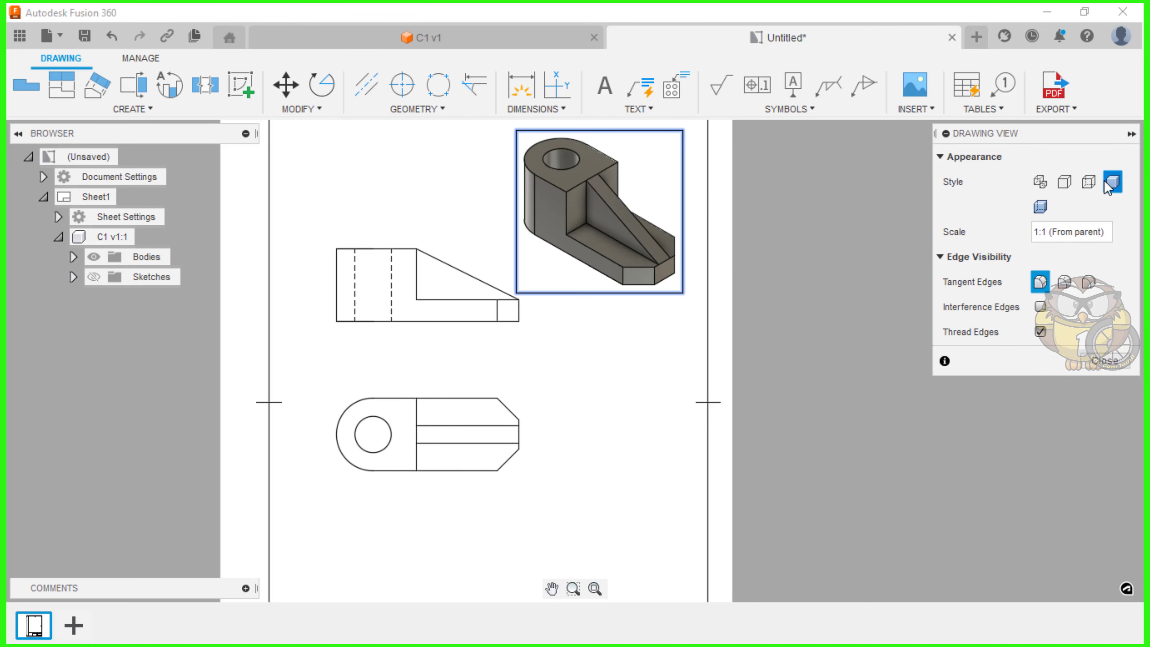
pyautogui.click(1100, 361)
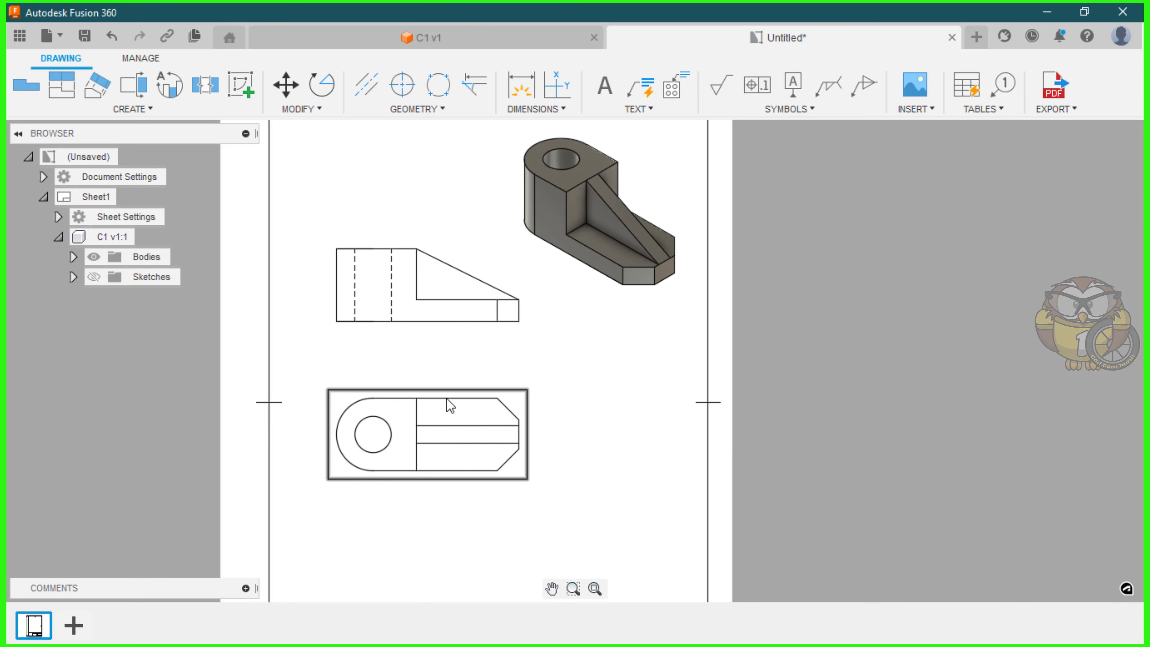
pyautogui.click(530, 109)
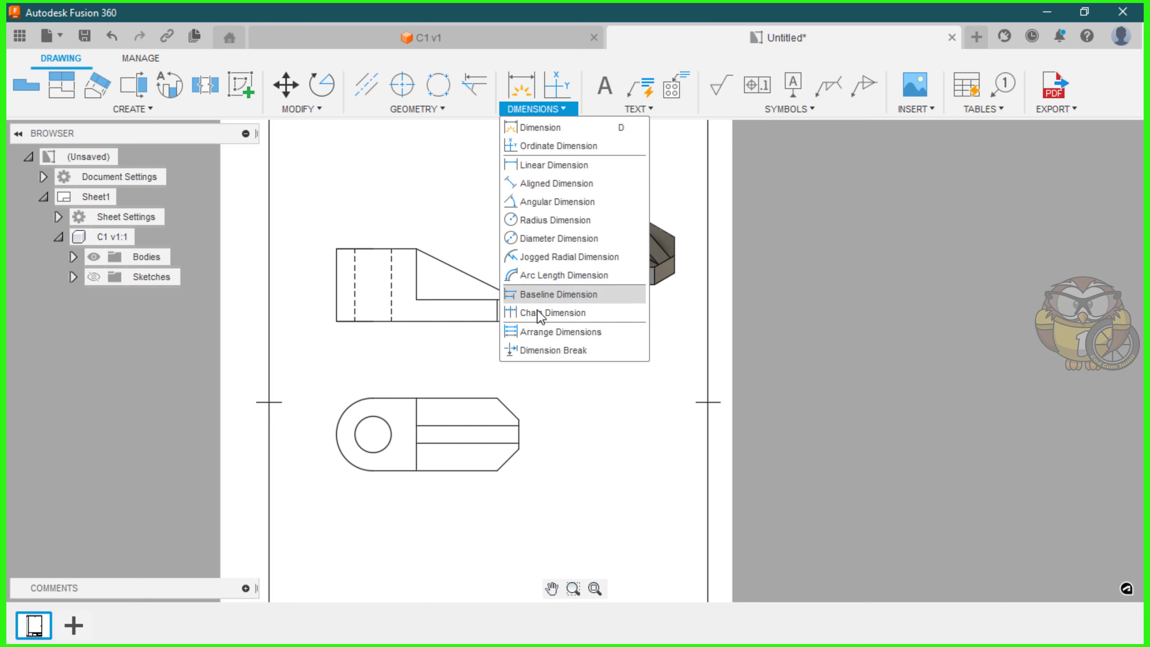
pyautogui.click(535, 130)
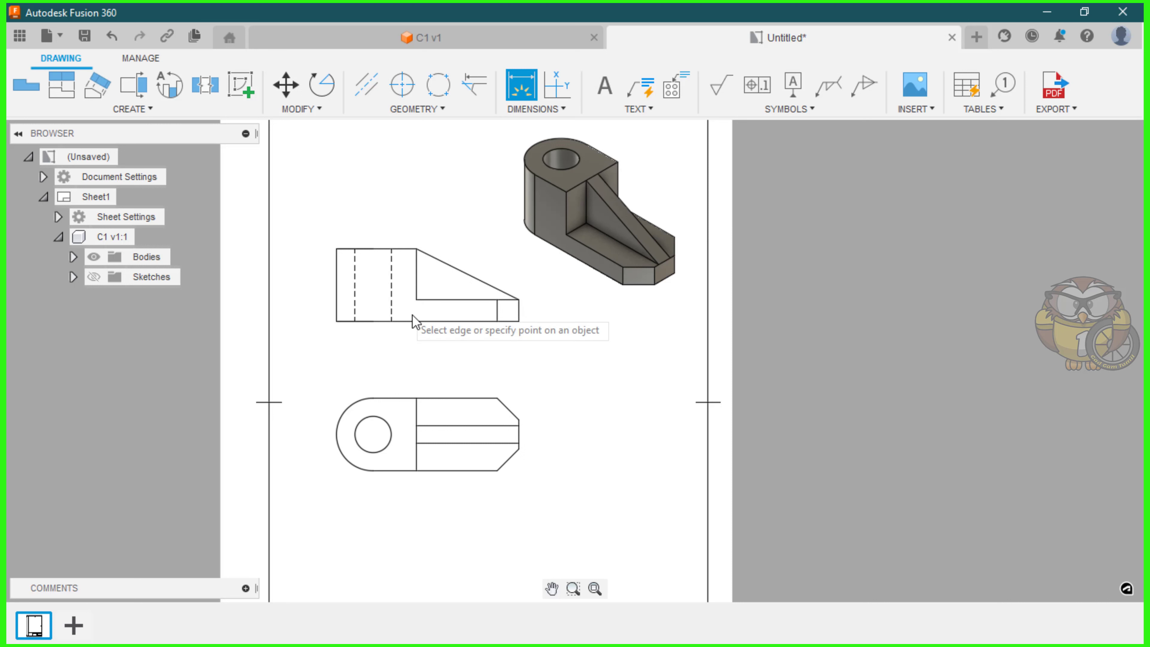
pyautogui.press('Escape')
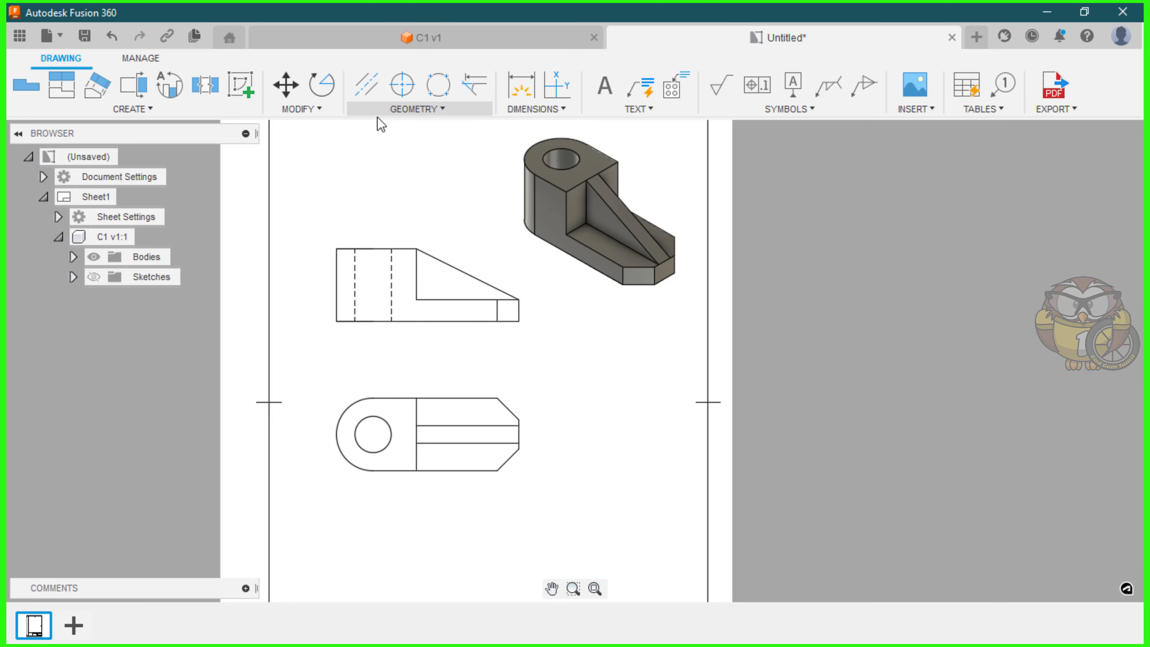
# - Dimension the overall height beside the front view's left edge and the low plate's thickness beyond its right end
pyautogui.press('d')
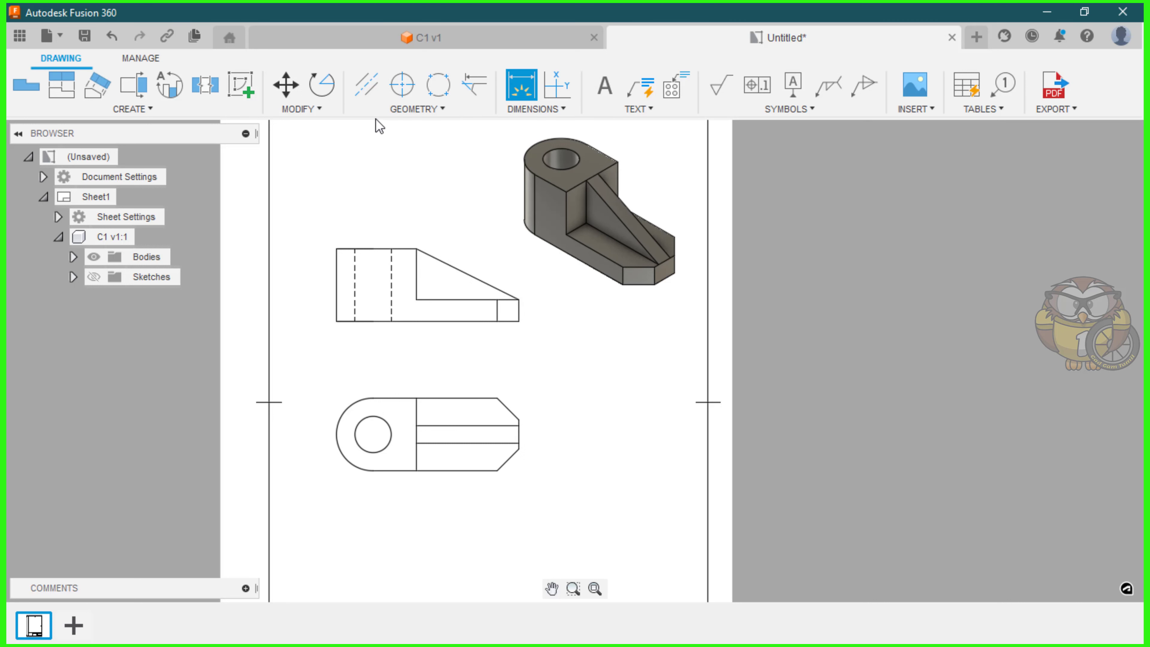
pyautogui.click(337, 275)
pyautogui.click(305, 284)
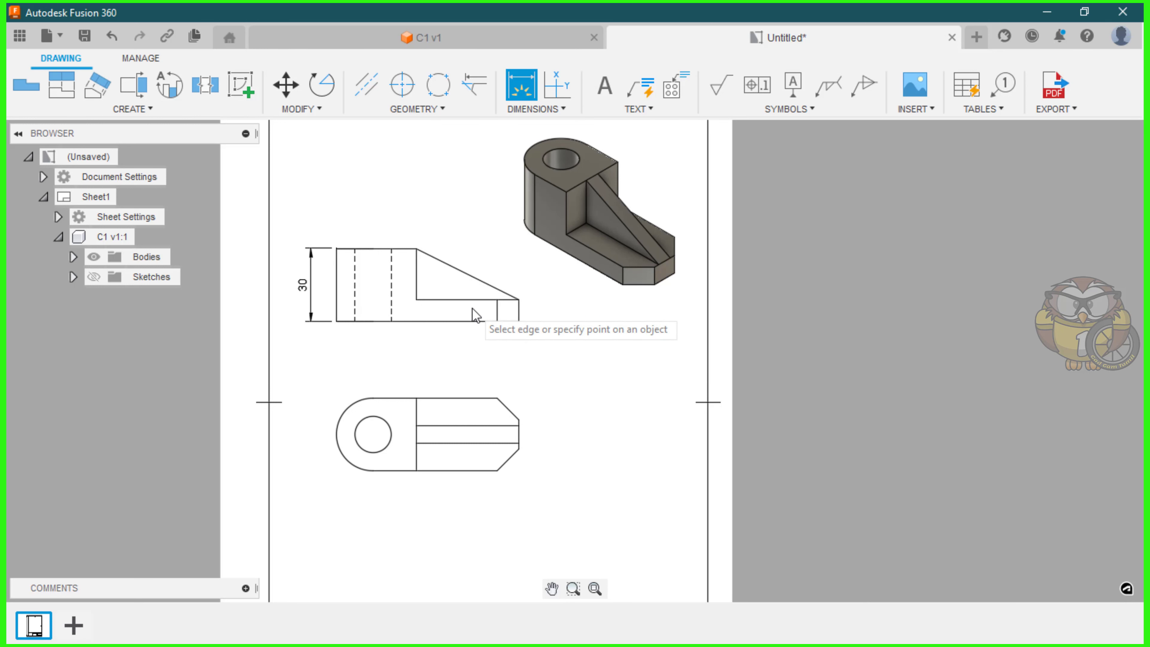
pyautogui.click(497, 301)
pyautogui.click(496, 321)
pyautogui.click(541, 313)
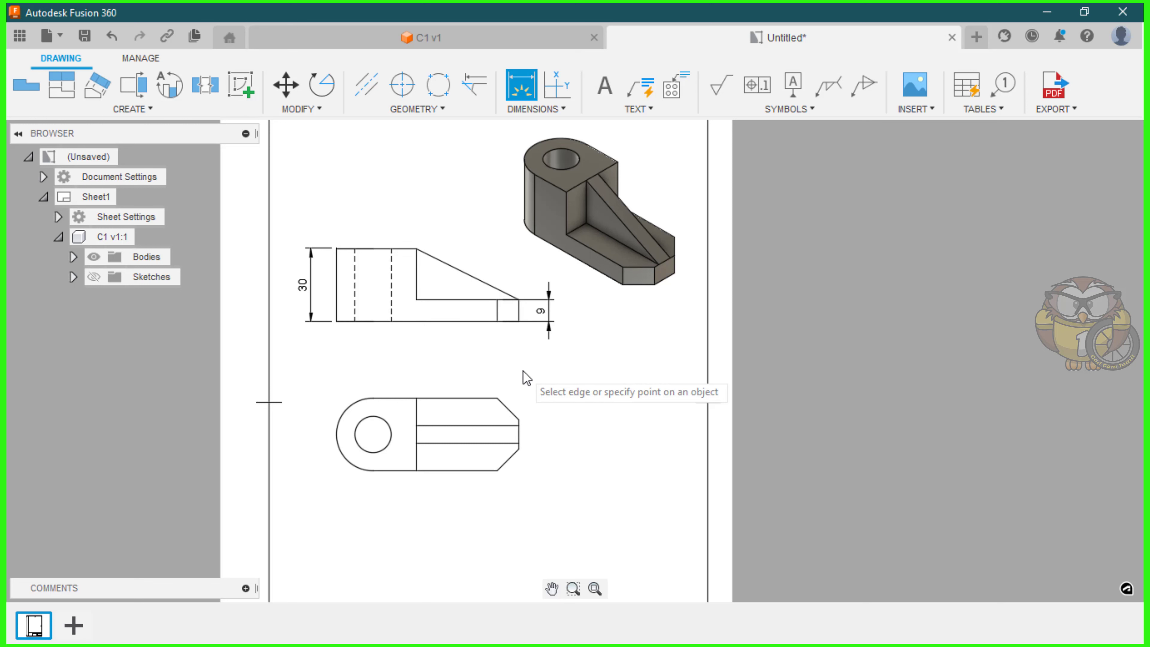
# - Dimension the width of the tall block's top edge, placing the dimension above the front view
pyautogui.click(336, 249)
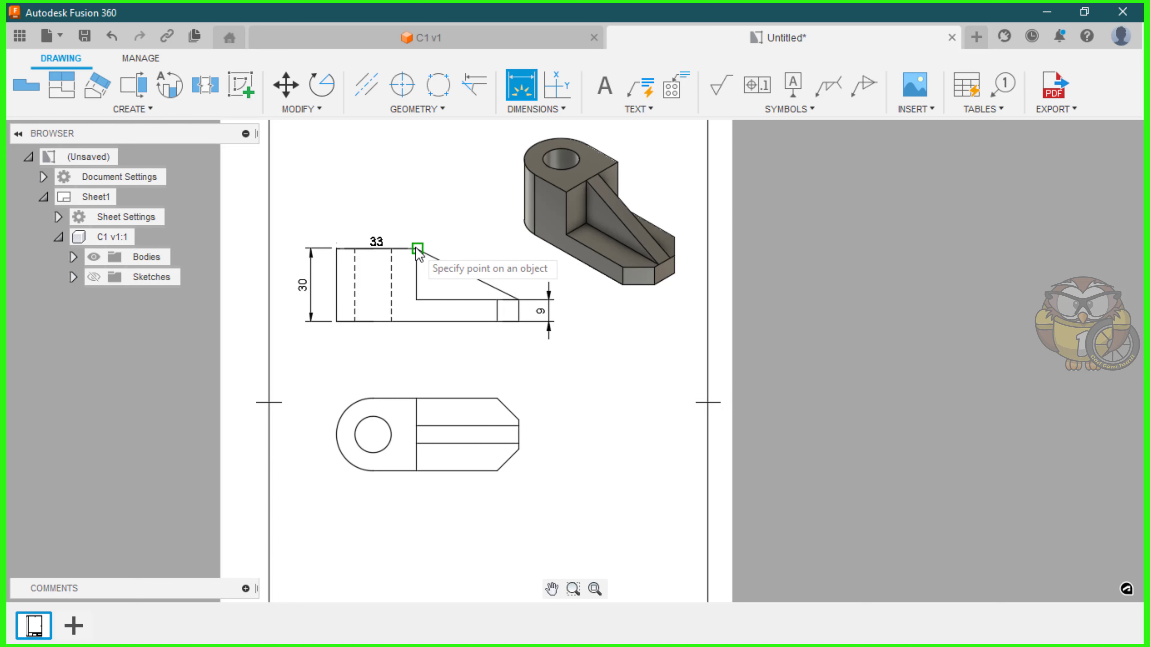
pyautogui.click(417, 248)
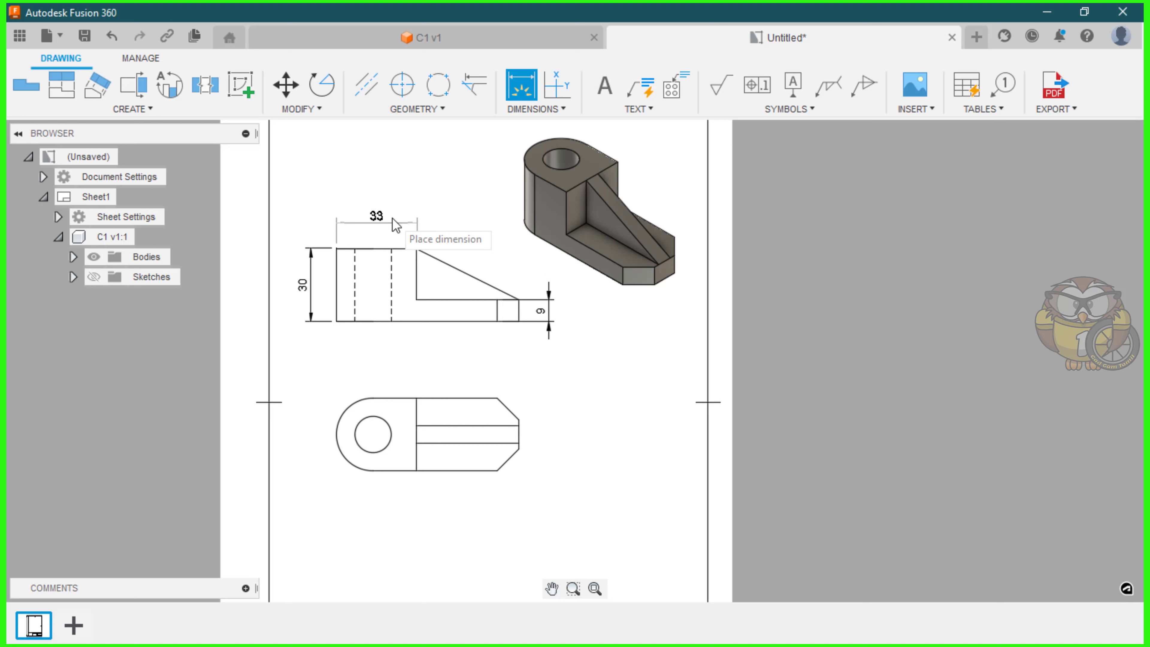
pyautogui.click(396, 223)
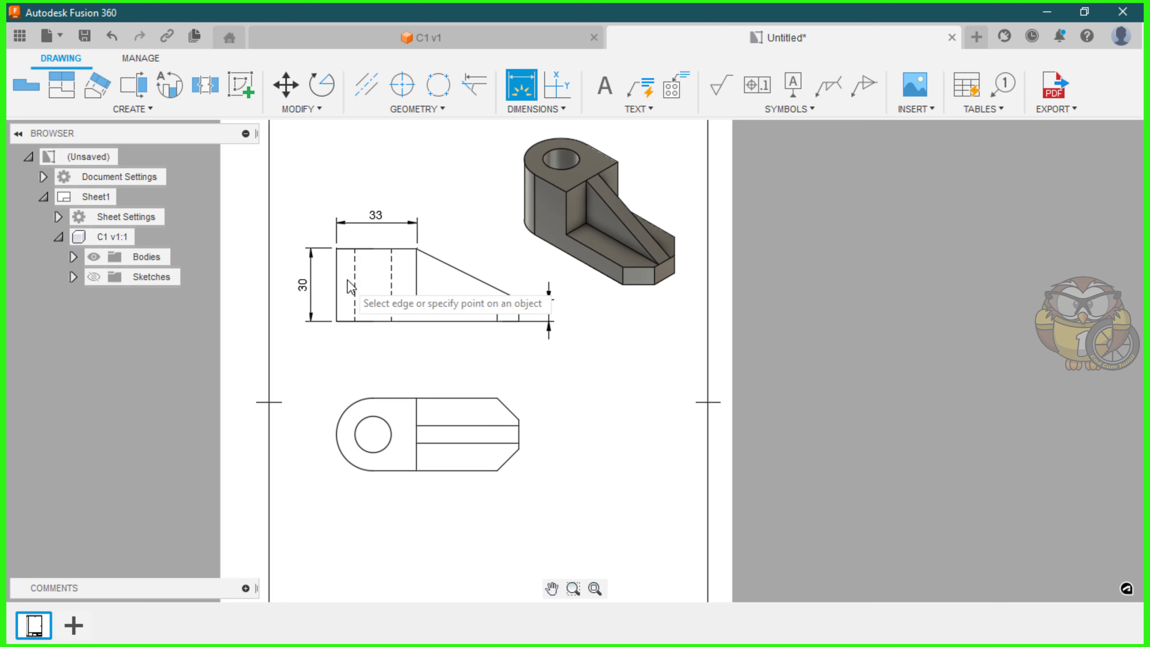
# - Dimension the rounded end's outer radius and the hole's diameter in the top view, placing both outside the outline
pyautogui.click(369, 399)
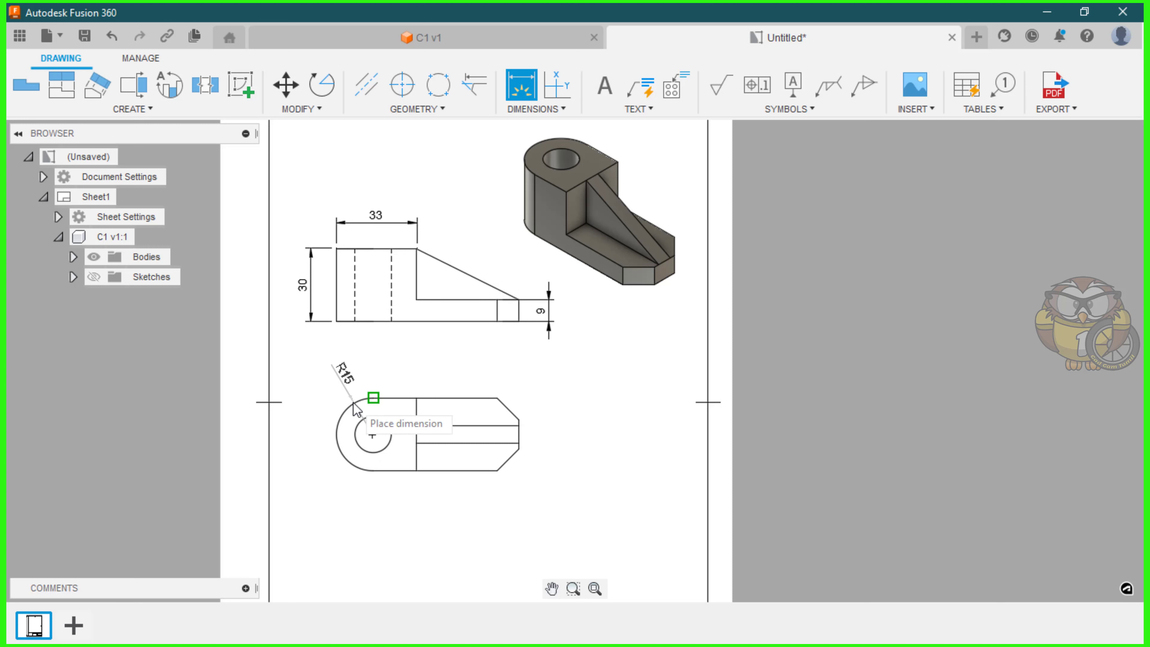
pyautogui.click(344, 401)
pyautogui.click(380, 421)
pyautogui.click(328, 489)
pyautogui.click(372, 434)
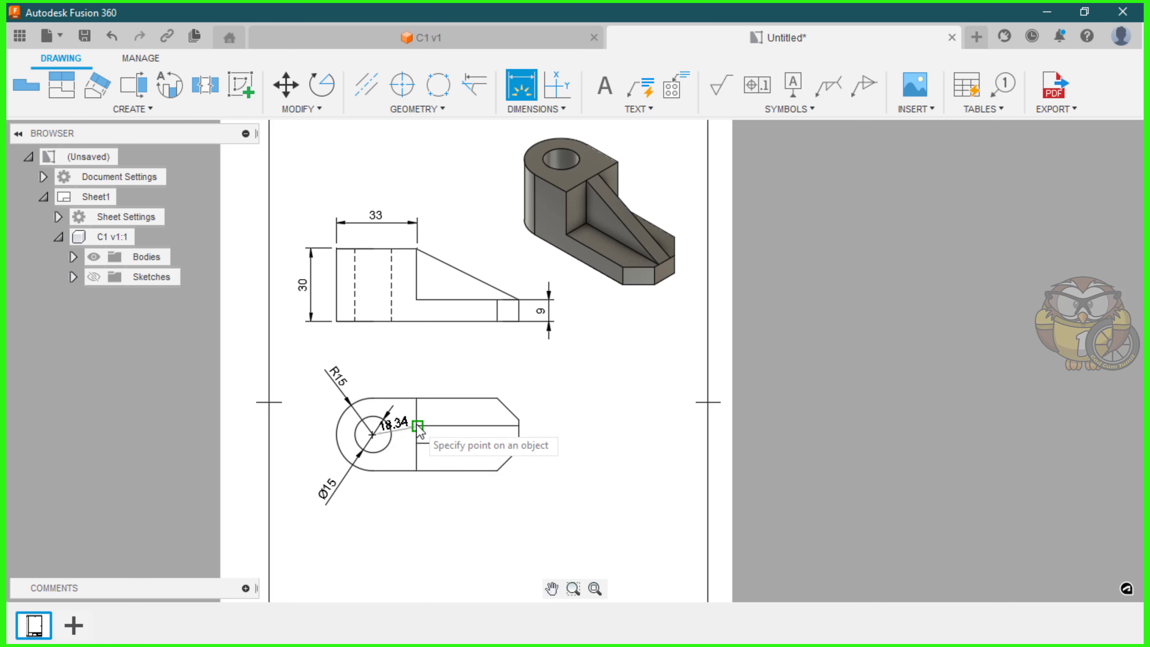
pyautogui.press('Escape')
# - Dimension the upper chamfer's horizontal length above the top view and the flat end's width between the chamfers beside it
pyautogui.click(520, 89)
pyautogui.click(499, 400)
pyautogui.click(520, 421)
pyautogui.click(511, 372)
pyautogui.click(518, 447)
pyautogui.click(545, 430)
# - Dimension the lower chamfer's vertical length beside the top view and the rib's thickness within it
pyautogui.click(497, 471)
pyautogui.click(519, 449)
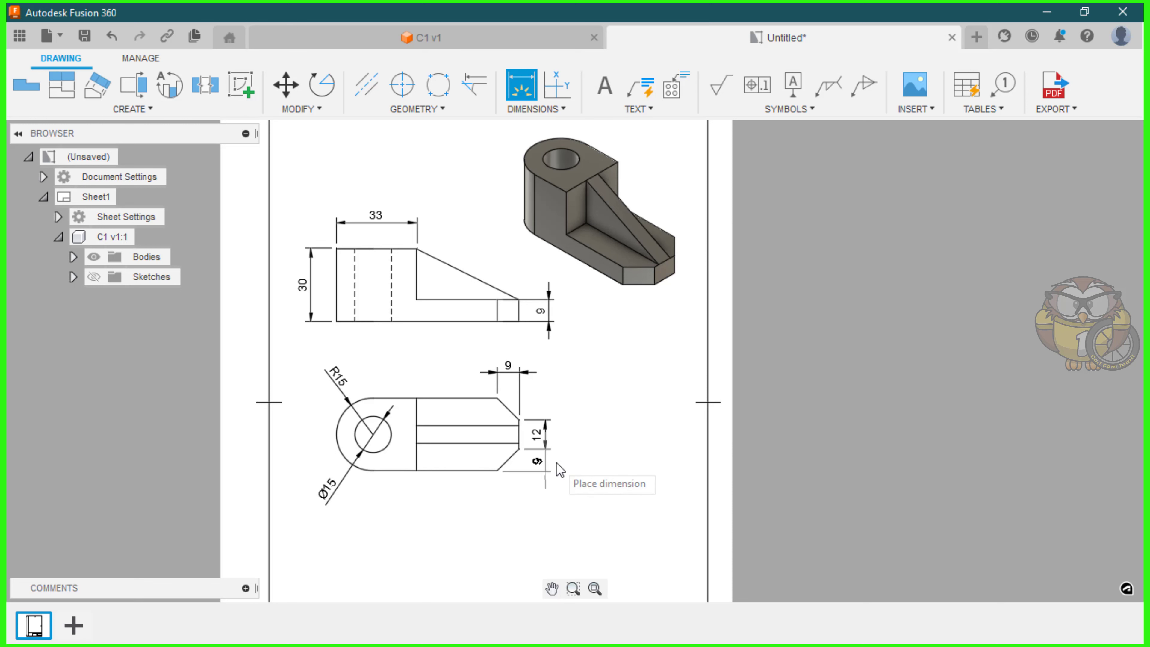
pyautogui.click(551, 466)
pyautogui.click(417, 435)
pyautogui.click(452, 457)
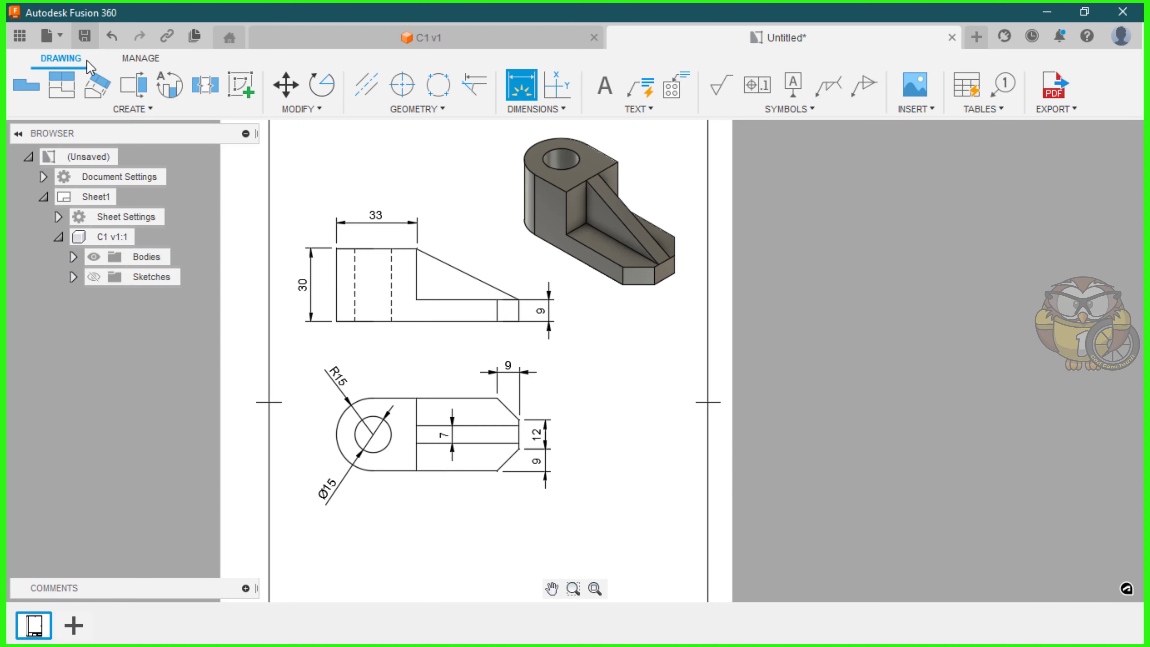
# - Save the drawing as C1 Drawing in the CCT WCADC folder
pyautogui.hotkey('ctrl', 's')
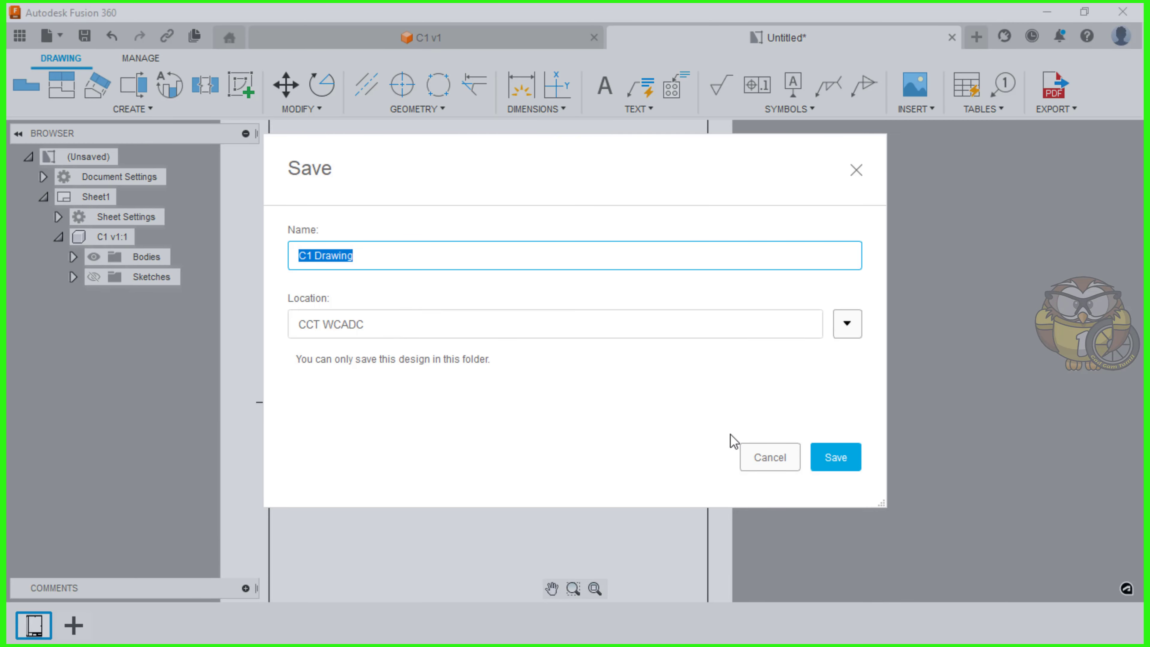
pyautogui.click(817, 458)
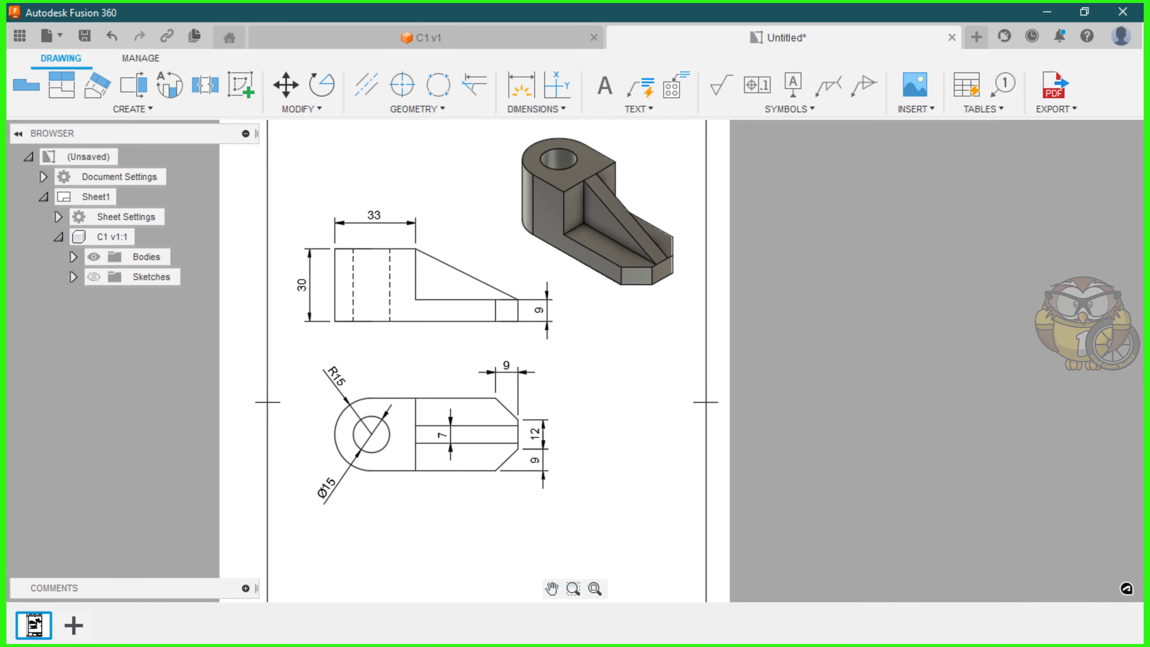
# - Shorten the surname in the title block's Created by field to its initial
pyautogui.scroll(3, 517, 212)
pyautogui.scroll(-6, 515, 211)
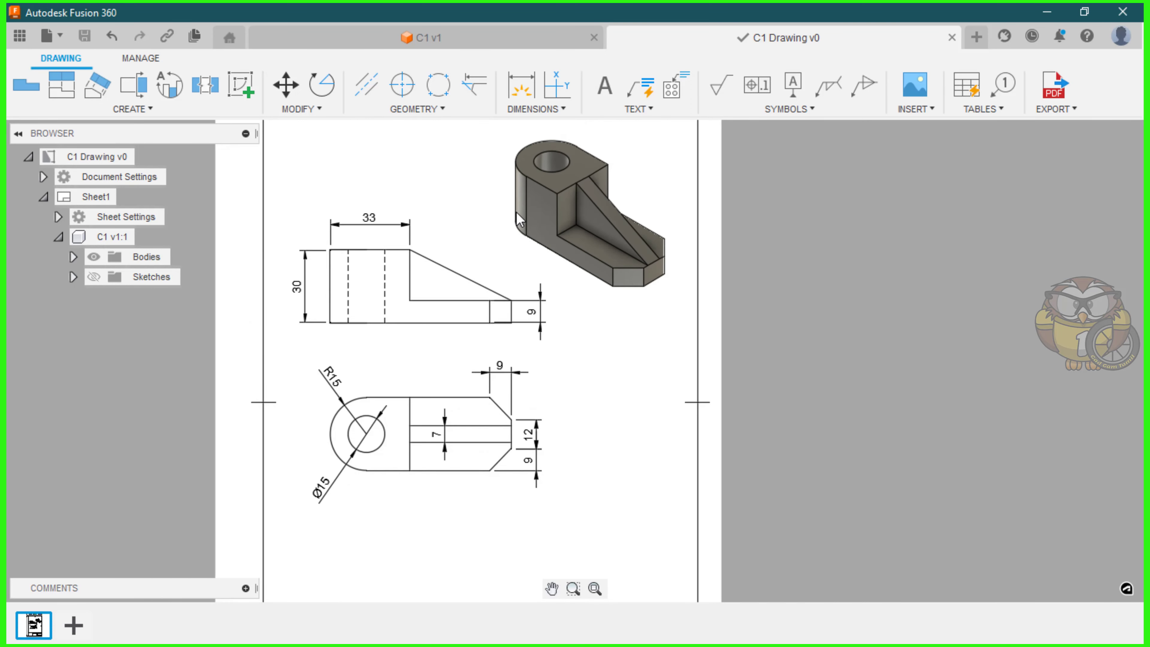
pyautogui.scroll(5, 493, 535)
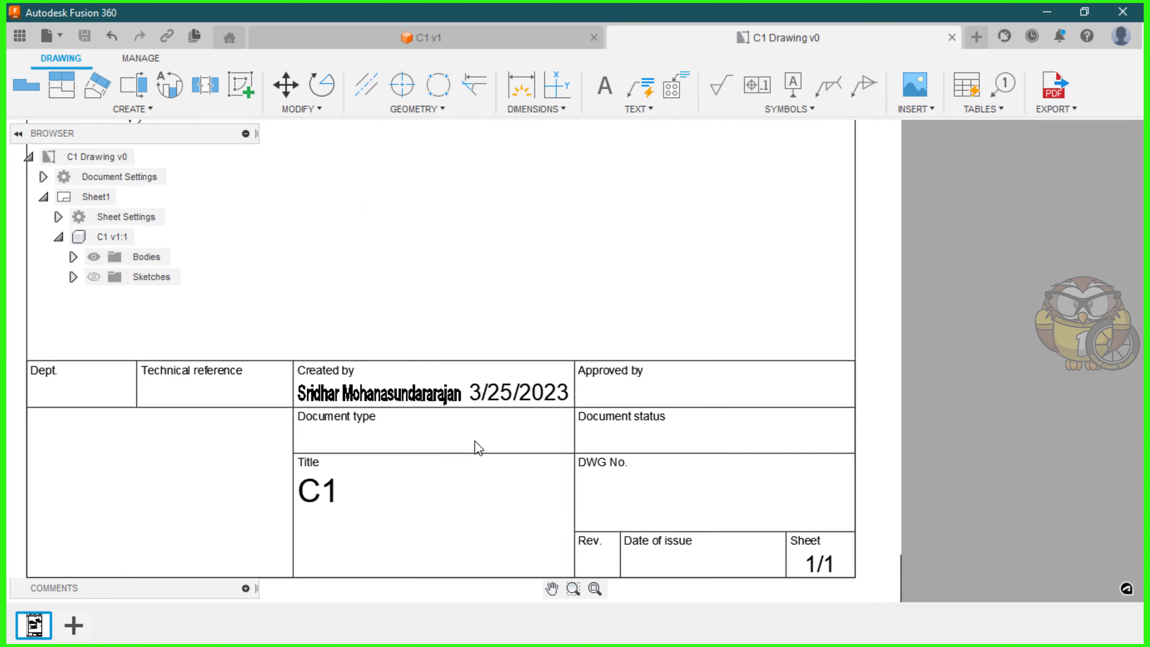
pyautogui.doubleClick(359, 394)
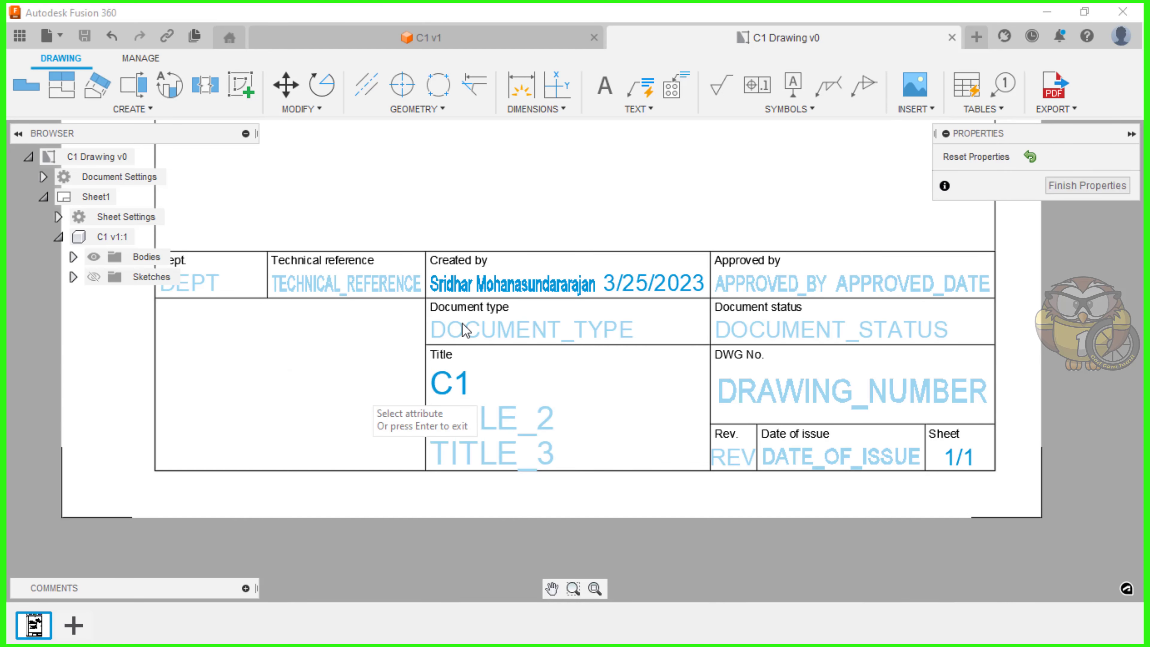
pyautogui.click(490, 293)
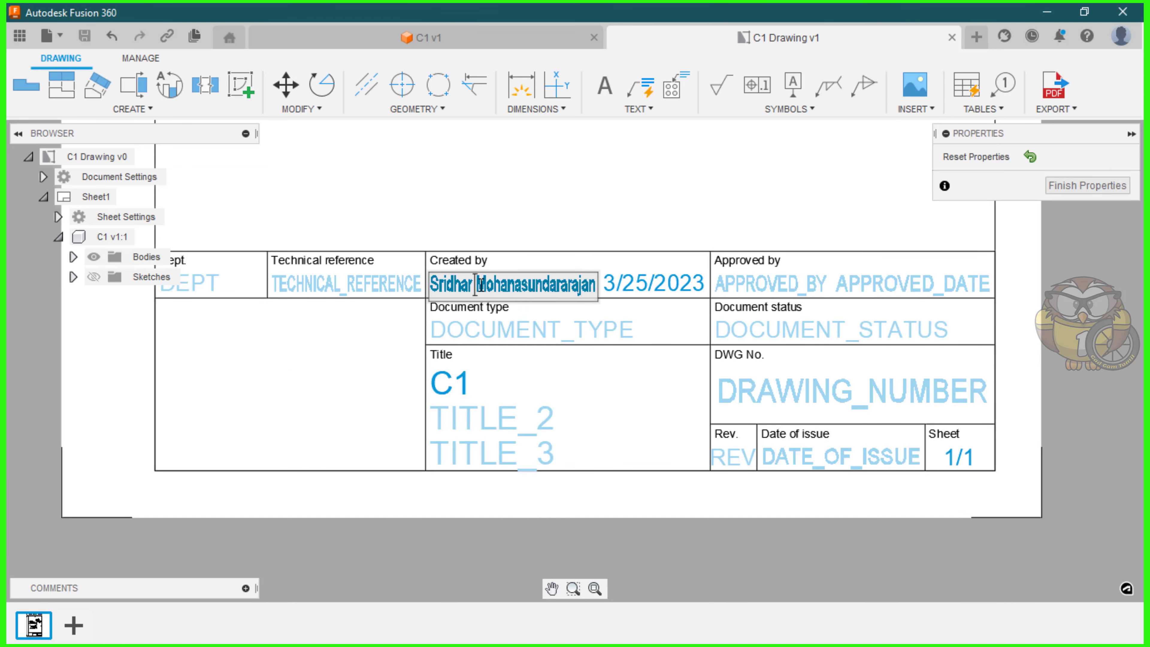
pyautogui.moveTo(475, 284); pyautogui.dragTo(641, 285)
pyautogui.write('M')
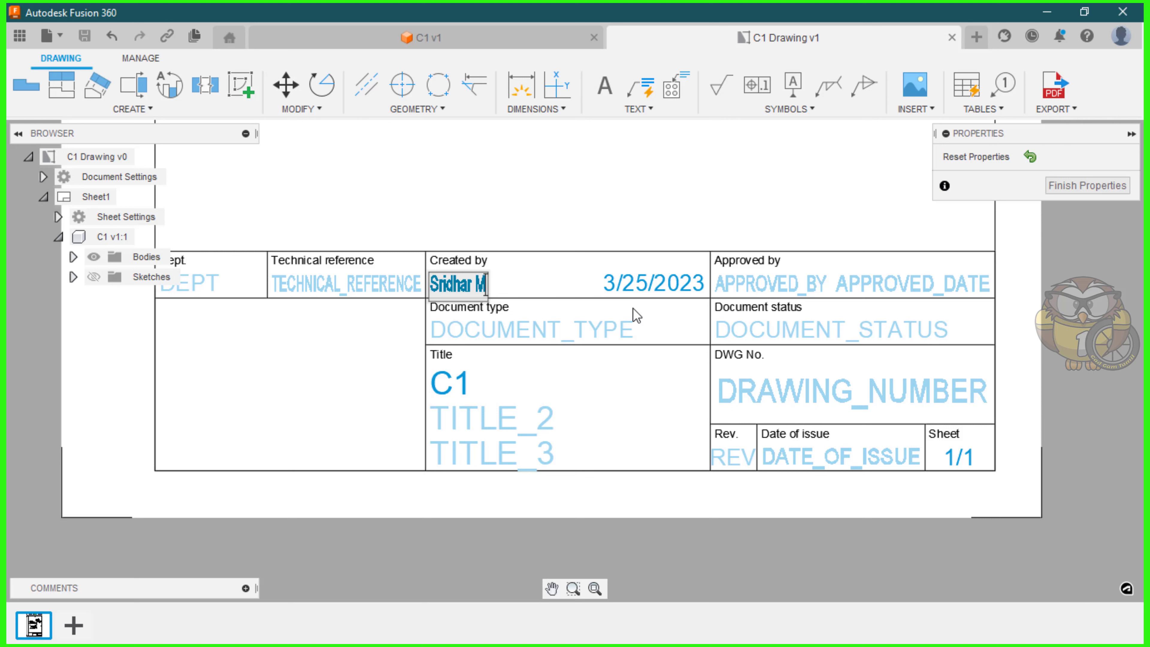
pyautogui.press('Return')
# - Set the title block's document type to Cad Cam Tamil and finish editing the title block properties
pyautogui.click(584, 333)
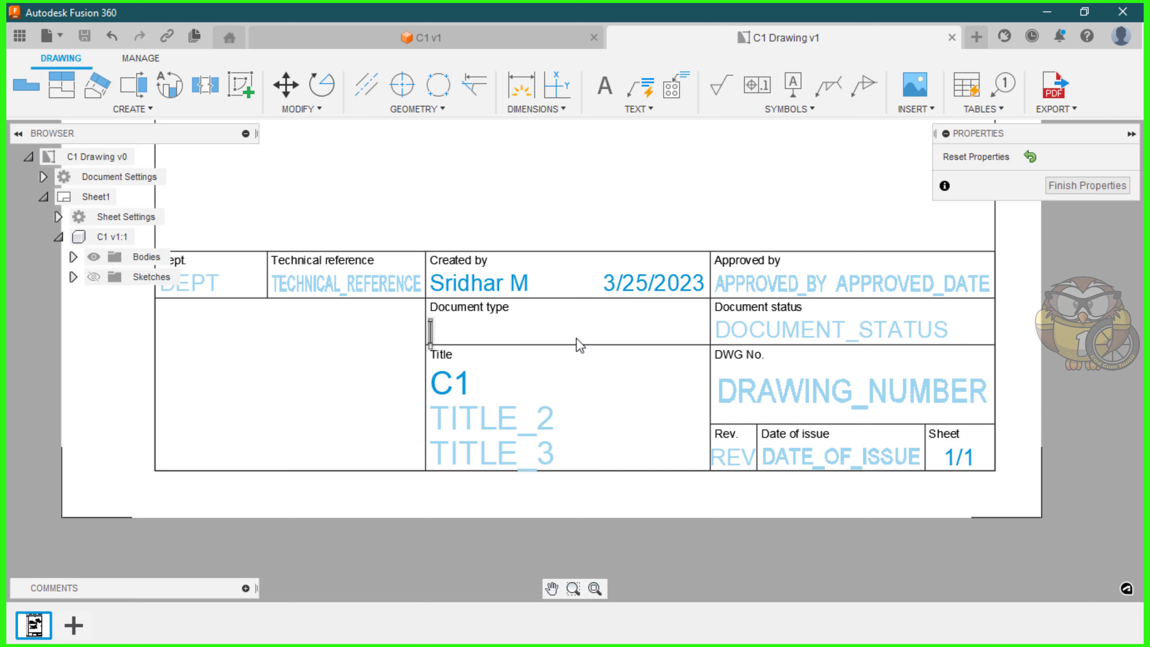
pyautogui.write('Cad')
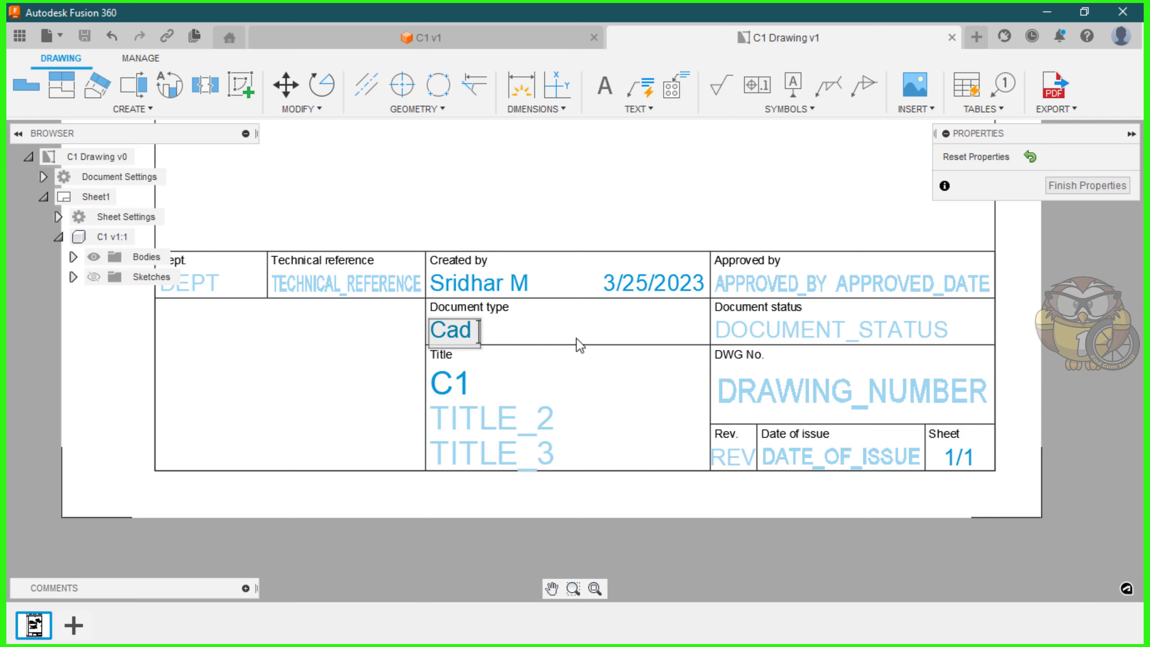
pyautogui.write(' Cam Tamil')
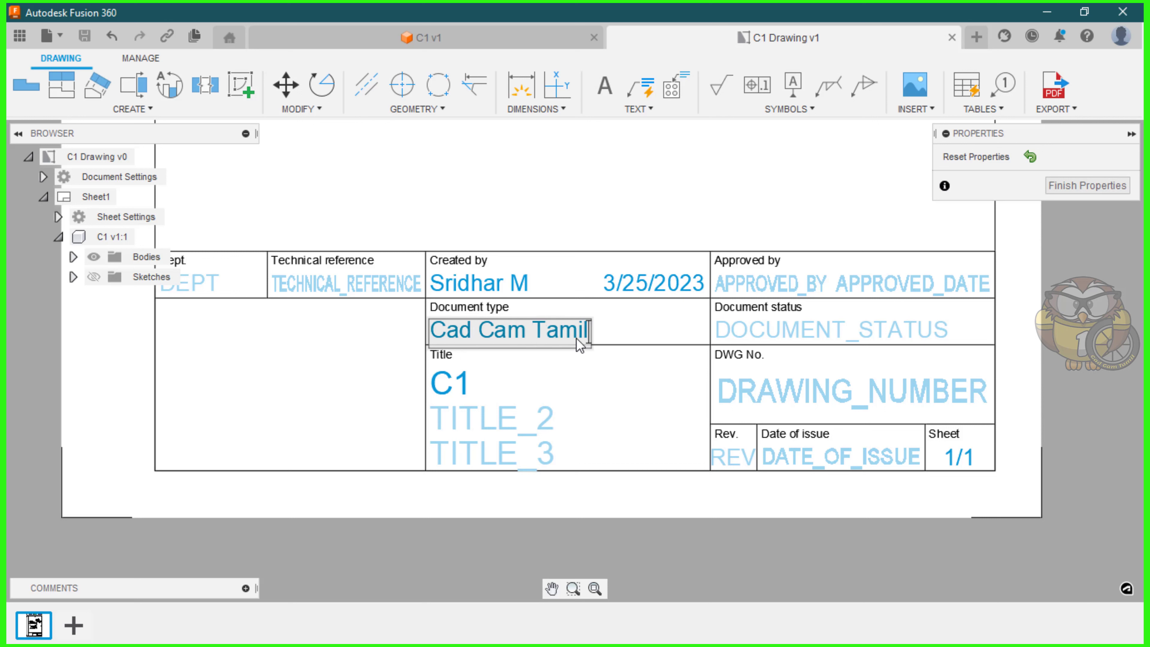
pyautogui.click(663, 220)
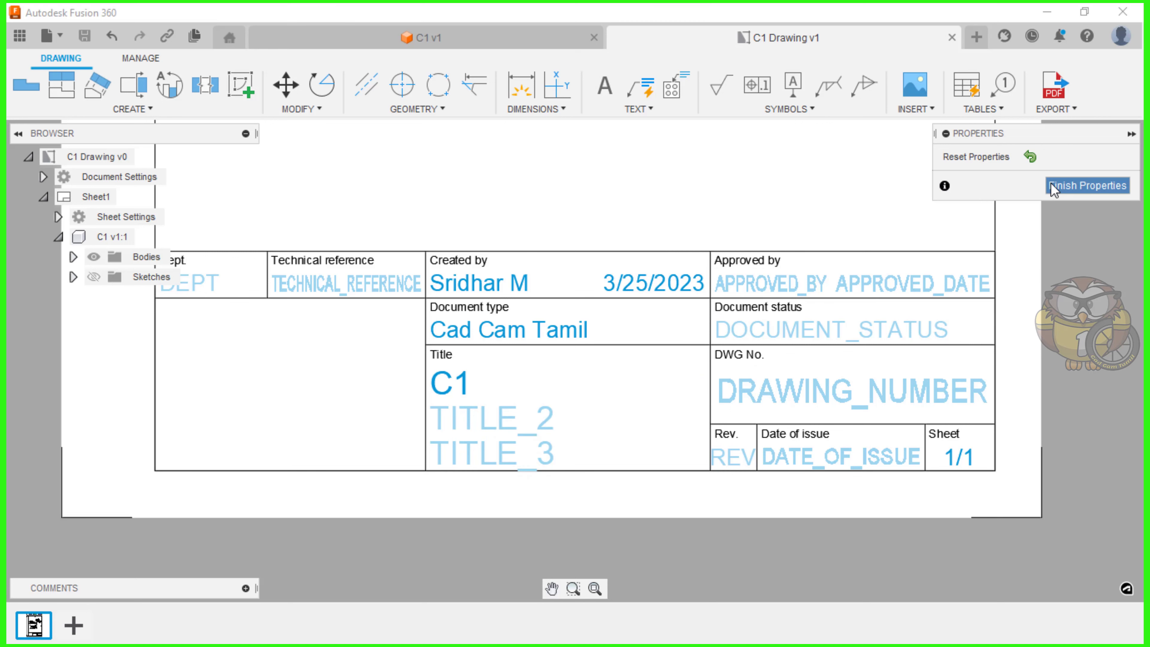
pyautogui.click(1085, 186)
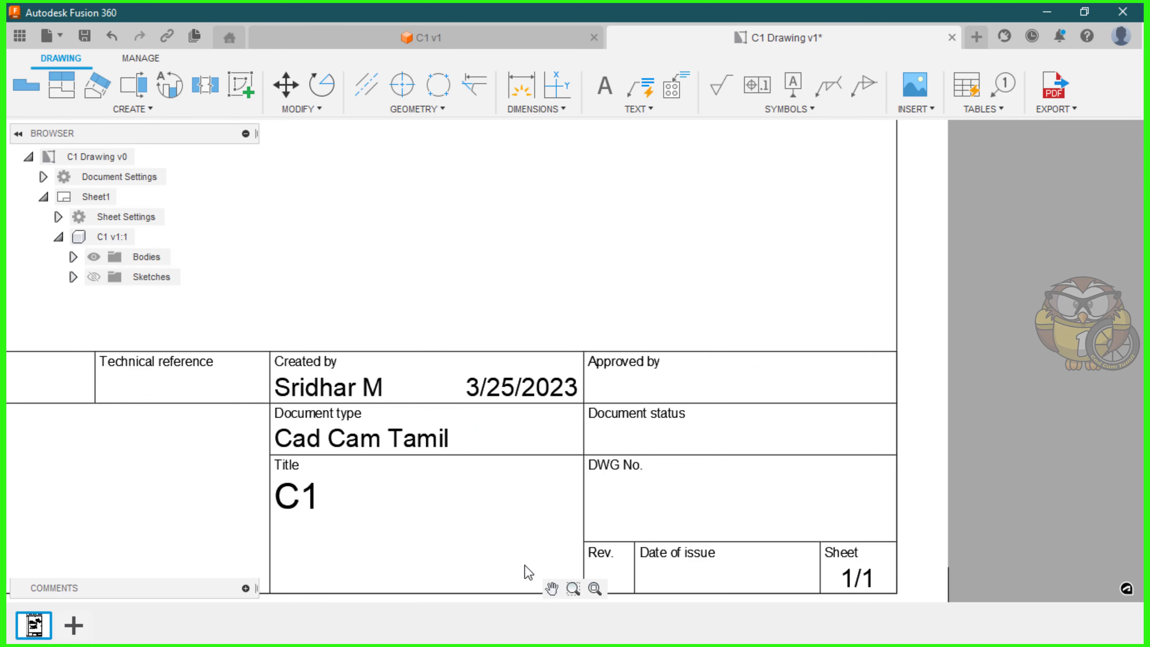
pyautogui.scroll(-6, 527, 564)
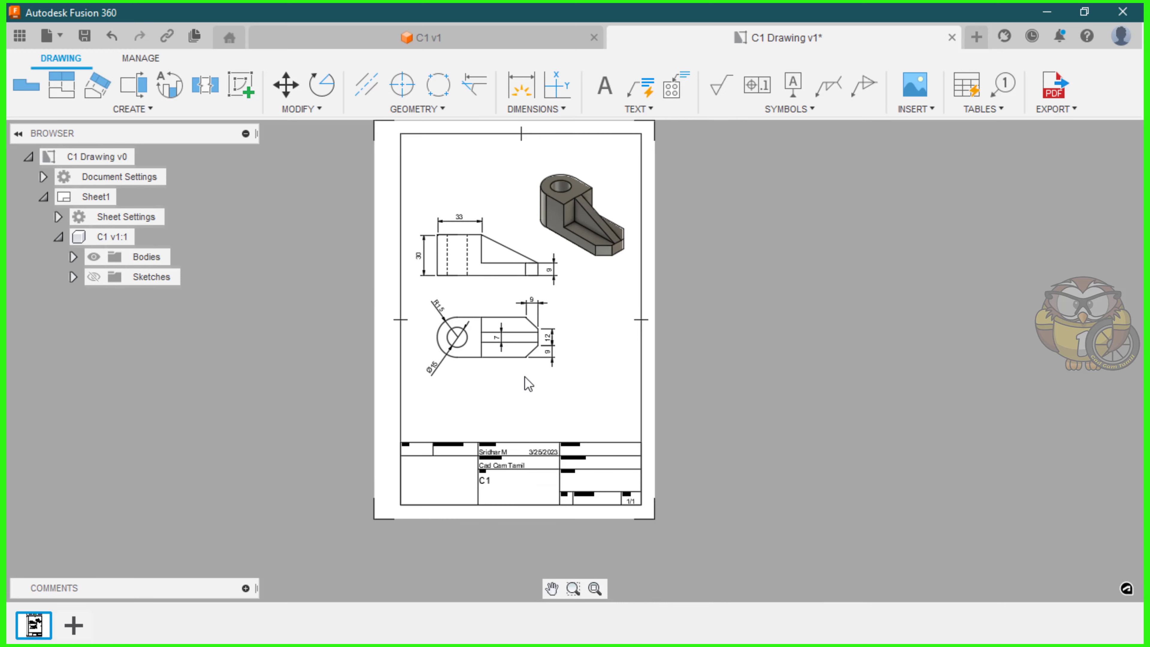
pyautogui.scroll(4, 532, 181)
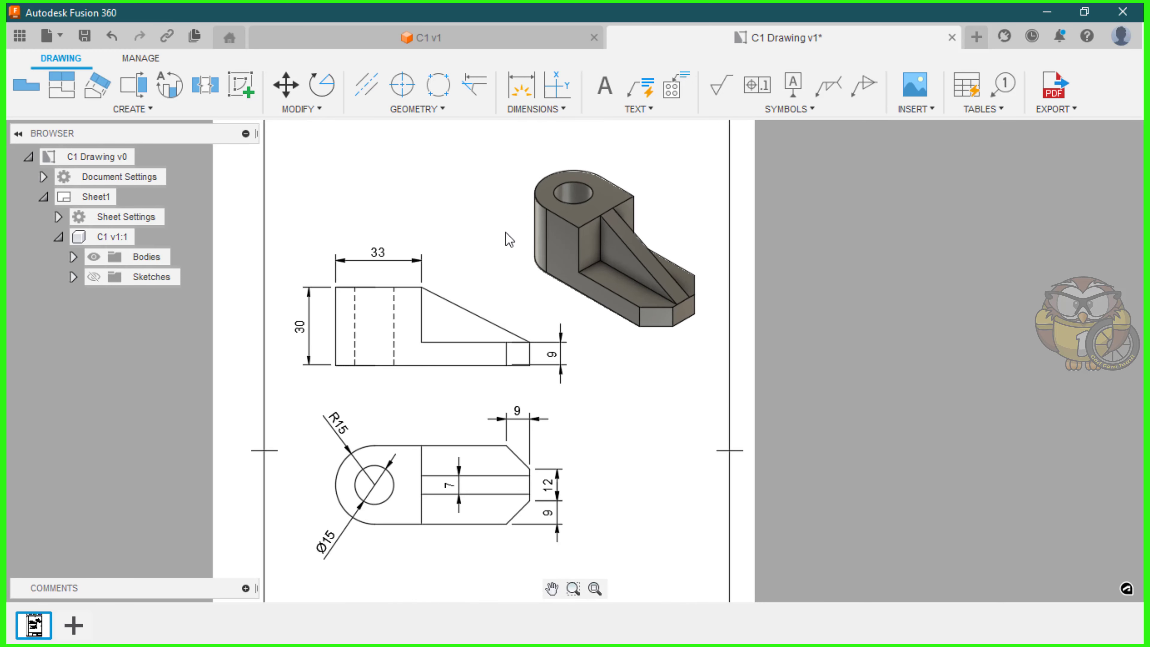